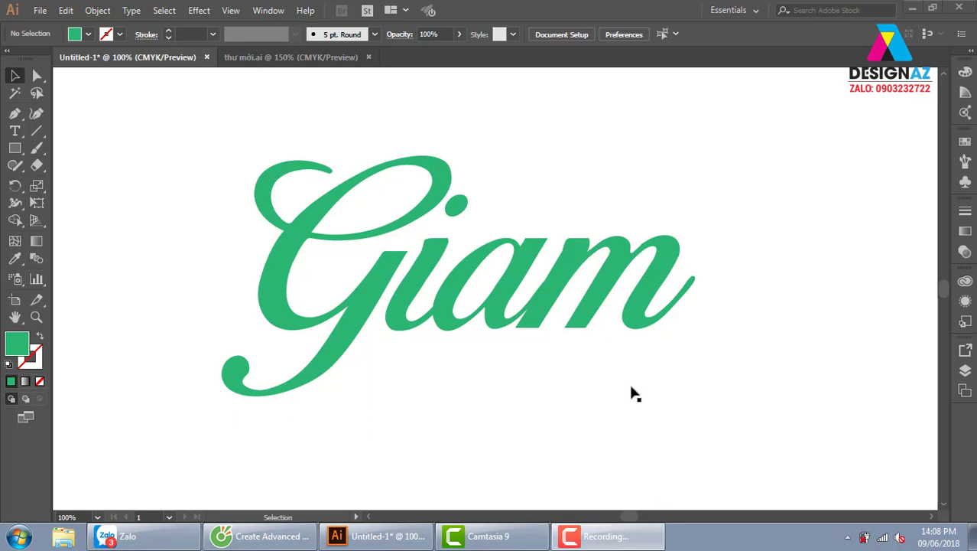
Step: Lock the green Giam lettering with Object > Lock > Selection, then zoom in on the G
{"action": "left_click", "coordinate": [444, 200]}
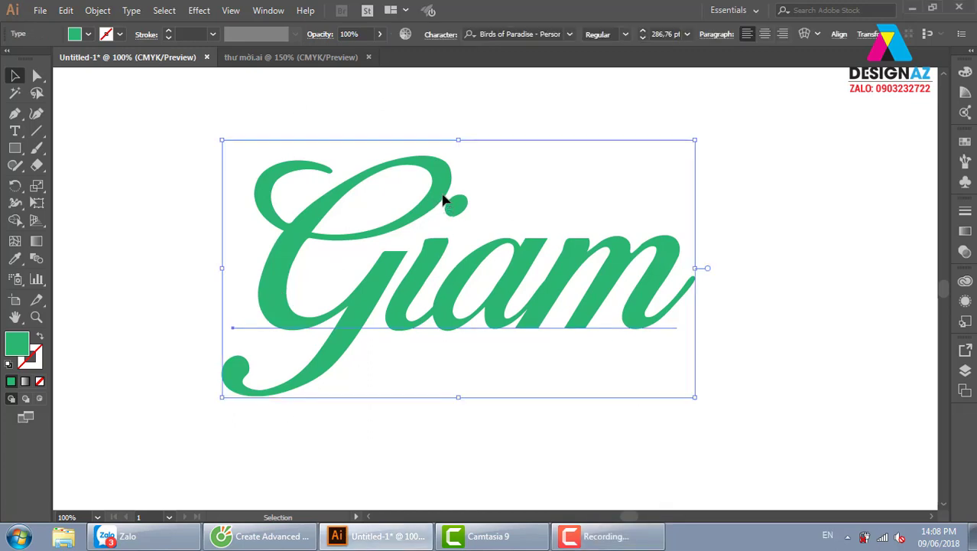
{"action": "left_click", "coordinate": [95, 10]}
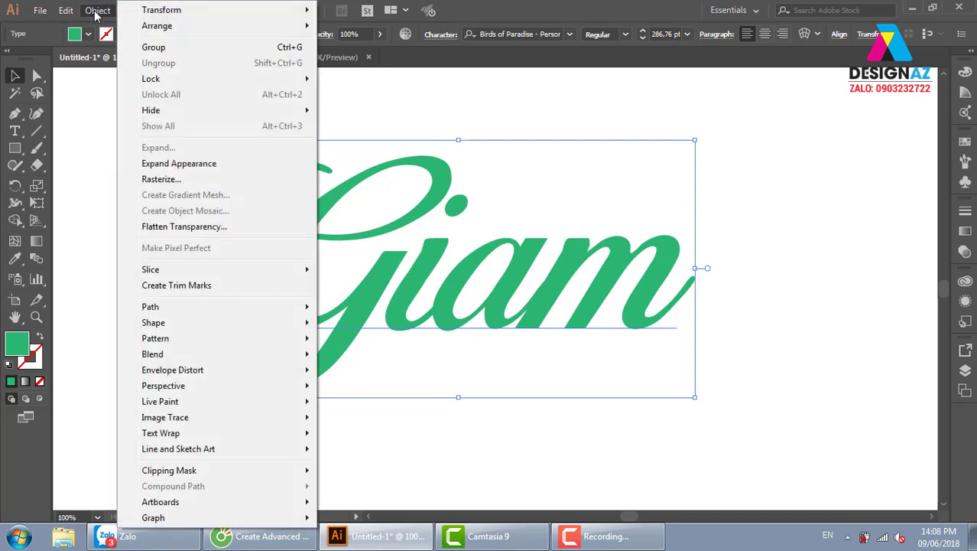
{"action": "mouse_move", "coordinate": [176, 78]}
{"action": "left_click", "coordinate": [384, 83]}
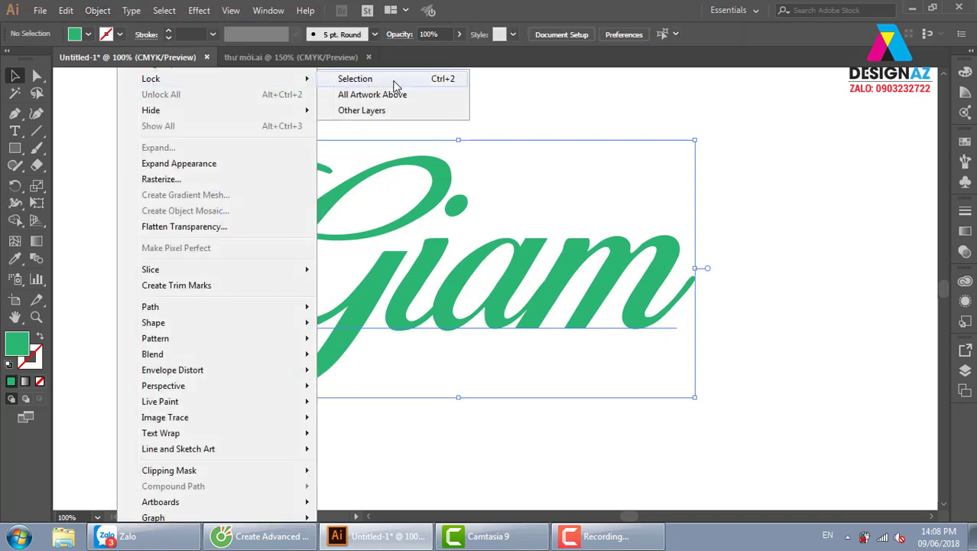
{"action": "key", "text": "ctrl+plus"}
{"action": "key", "text": "ctrl+plus"}
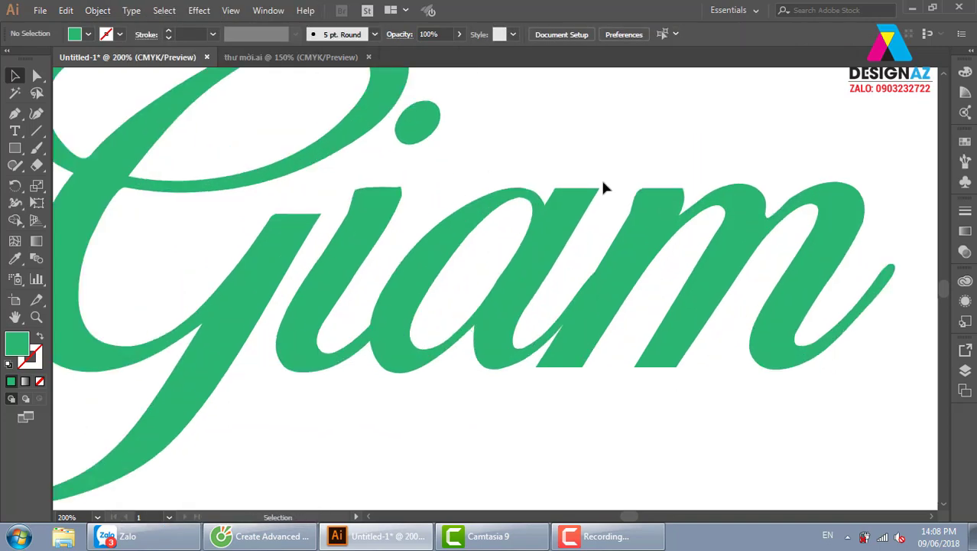
{"action": "mouse_move", "coordinate": [198, 193]}
{"action": "left_mouse_down"}
{"action": "mouse_move", "coordinate": [482, 313]}
{"action": "mouse_move", "coordinate": [475, 303]}
{"action": "left_mouse_up"}
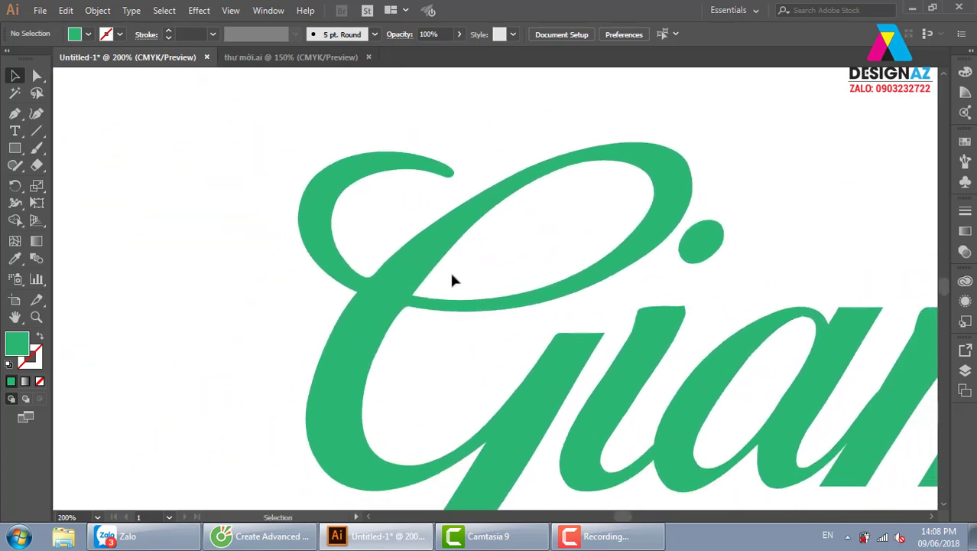
Step: Trace the G's upper loop with Pen anchors from its top tip around the left side
{"action": "key", "text": "p"}
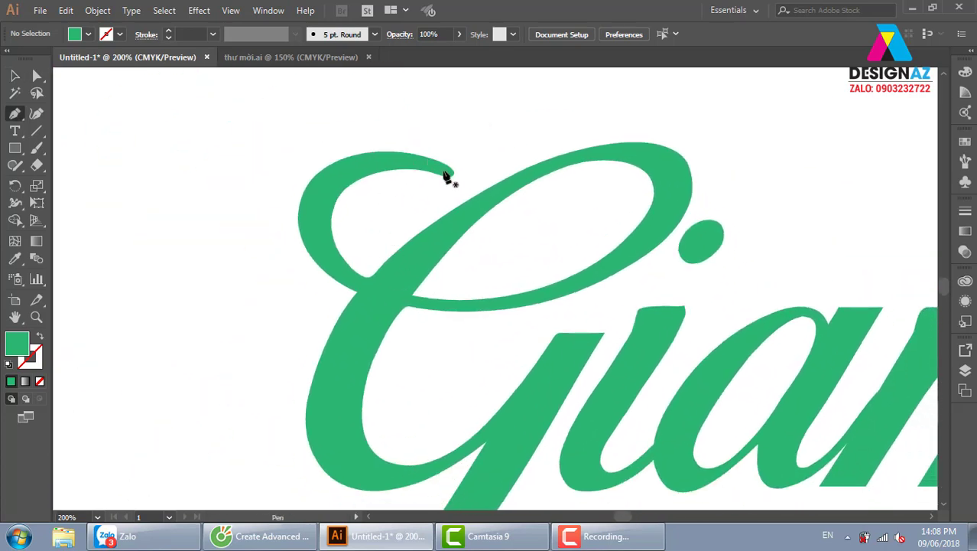
{"action": "left_click", "coordinate": [444, 170]}
{"action": "left_click", "coordinate": [322, 173]}
{"action": "left_click", "coordinate": [314, 212]}
{"action": "left_click", "coordinate": [305, 251]}
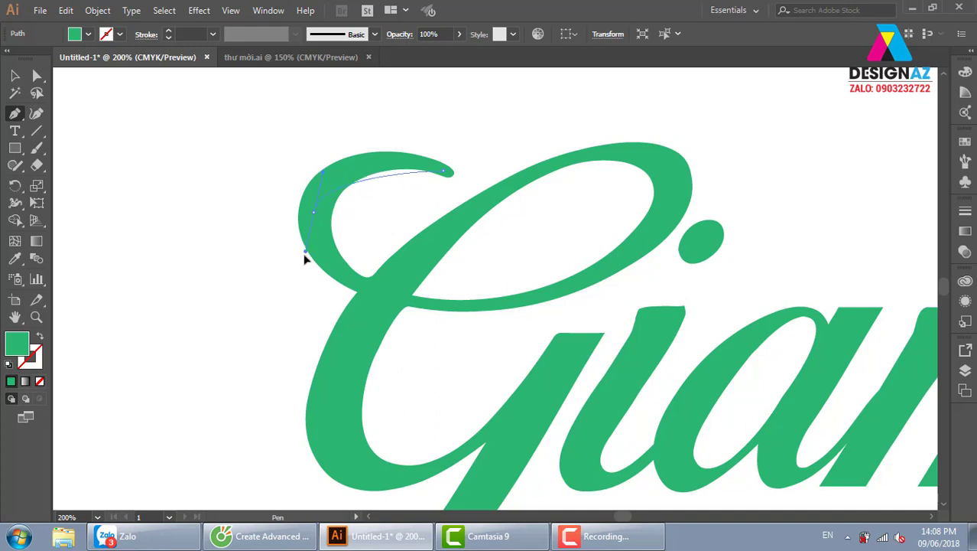
{"action": "left_click_drag", "start_coordinate": [303, 259], "coordinate": [295, 292]}
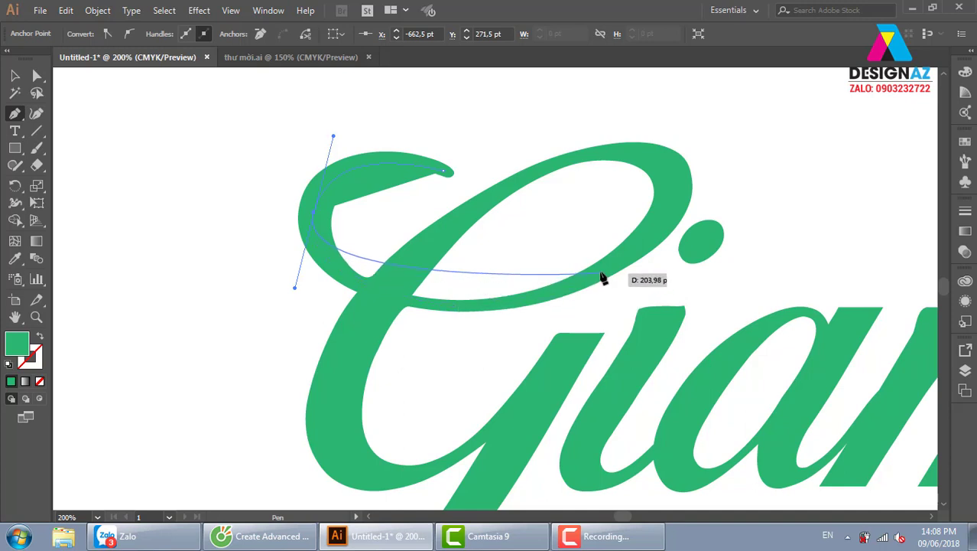
{"action": "left_click_drag", "start_coordinate": [605, 273], "coordinate": [743, 198]}
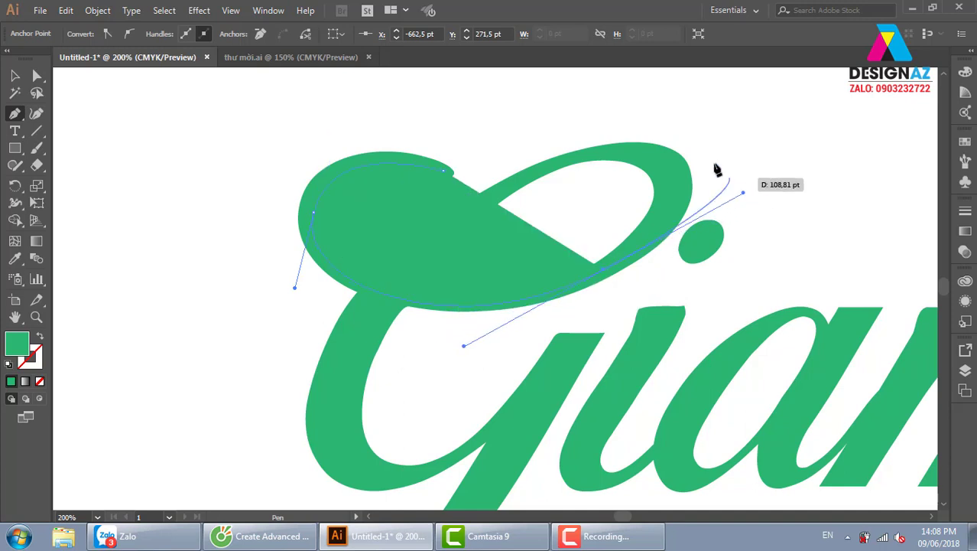
{"action": "left_click", "coordinate": [618, 149]}
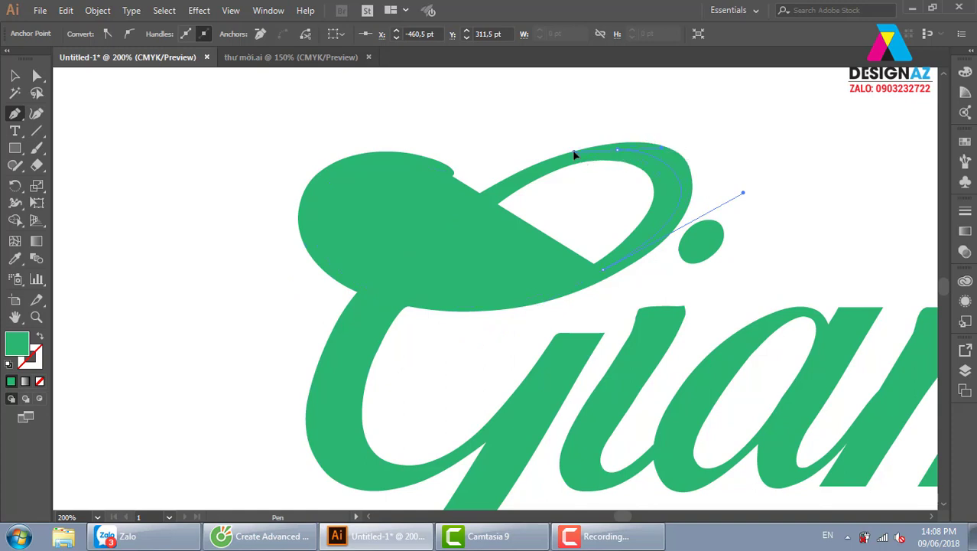
{"action": "left_click_drag", "start_coordinate": [575, 156], "coordinate": [576, 157]}
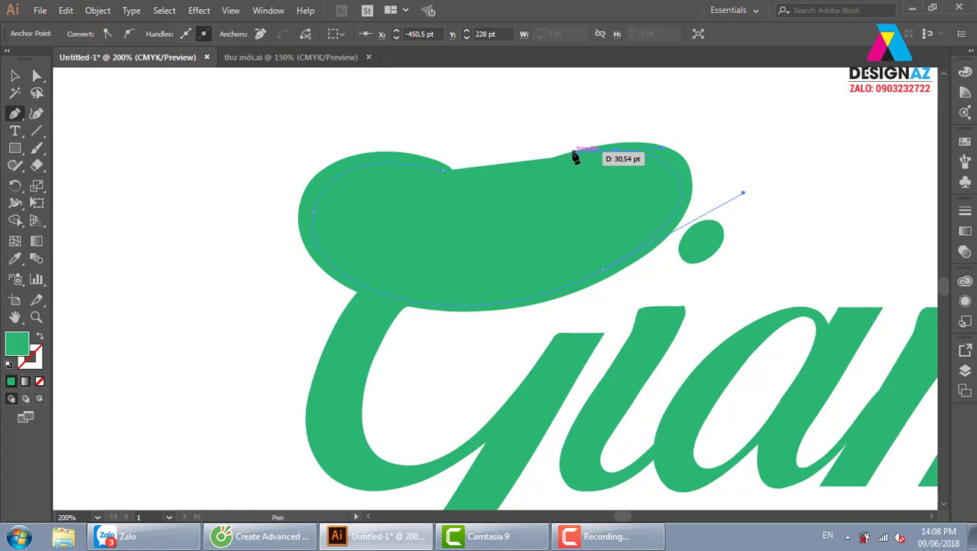
Step: Reset to a default black stroke with no fill and reshape the curve over the loop's top
{"action": "key", "text": "d"}
{"action": "left_click_drag", "start_coordinate": [575, 157], "coordinate": [11, 393]}
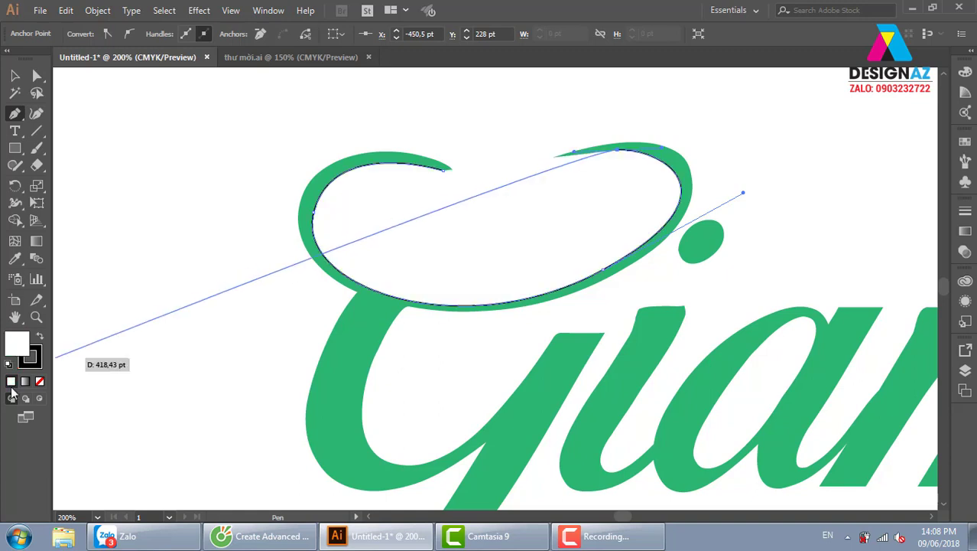
{"action": "key", "text": "slash"}
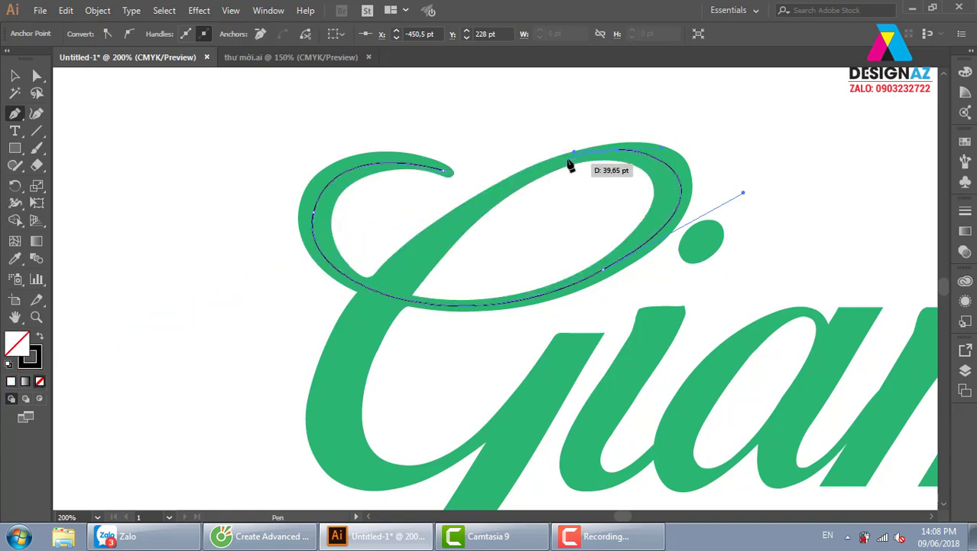
{"action": "mouse_move", "coordinate": [43, 390]}
{"action": "left_mouse_down"}
{"action": "mouse_move", "coordinate": [362, 345]}
{"action": "mouse_move", "coordinate": [324, 387]}
{"action": "mouse_move", "coordinate": [303, 445]}
{"action": "mouse_move", "coordinate": [257, 504]}
{"action": "left_mouse_up"}
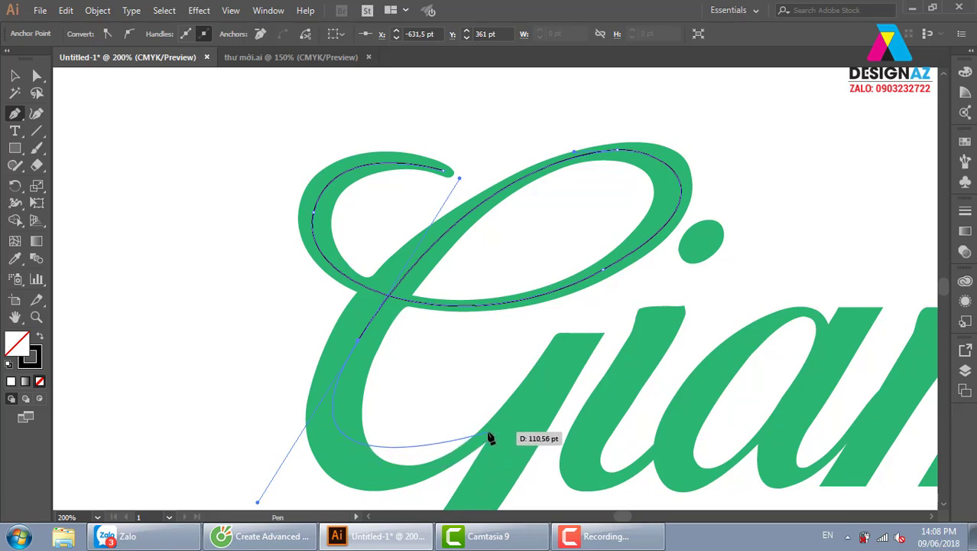
Step: Continue the G path down its stem and around the curl at its base, then finish it
{"action": "left_click_drag", "start_coordinate": [537, 389], "coordinate": [659, 257]}
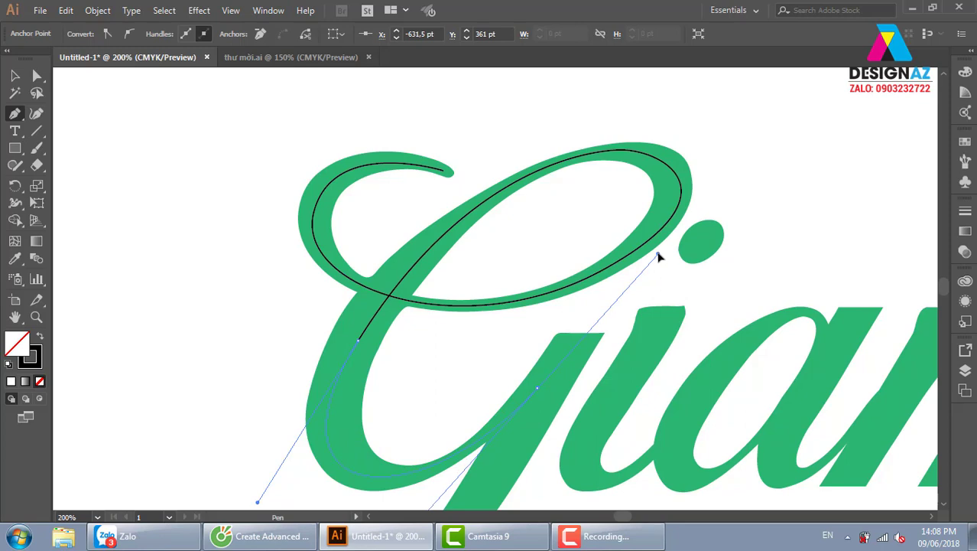
{"action": "left_click_drag", "start_coordinate": [540, 438], "coordinate": [594, 285]}
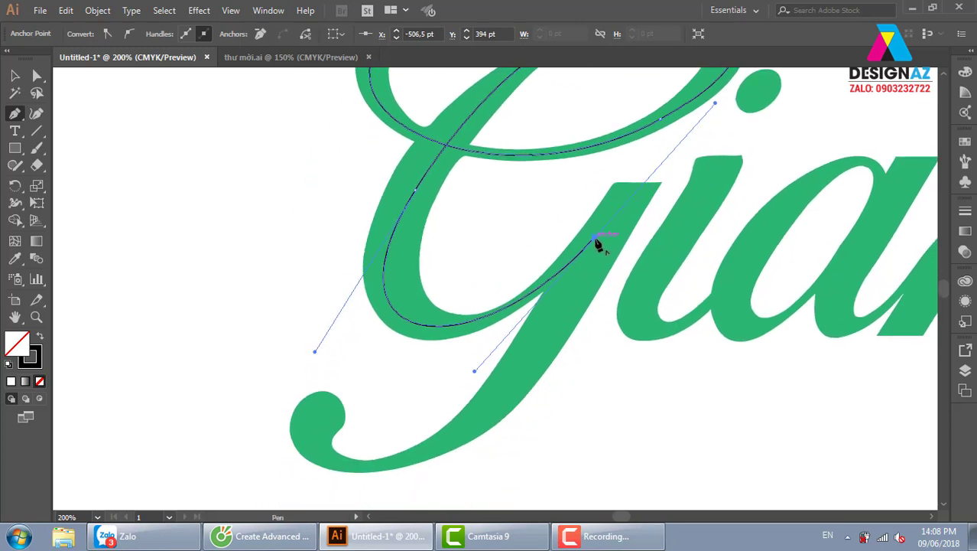
{"action": "left_click_drag", "start_coordinate": [598, 243], "coordinate": [434, 448]}
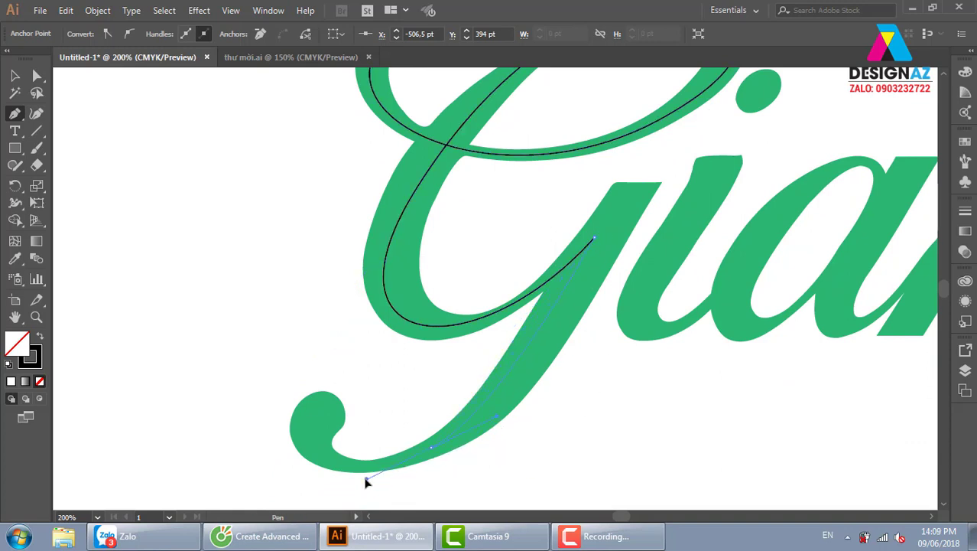
{"action": "left_click_drag", "start_coordinate": [367, 480], "coordinate": [315, 419]}
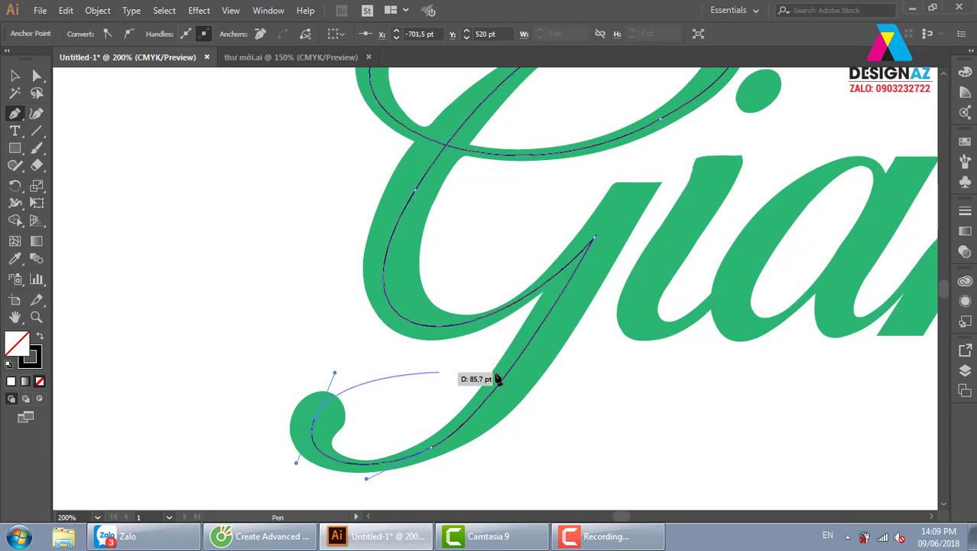
{"action": "left_click_drag", "start_coordinate": [585, 393], "coordinate": [517, 393]}
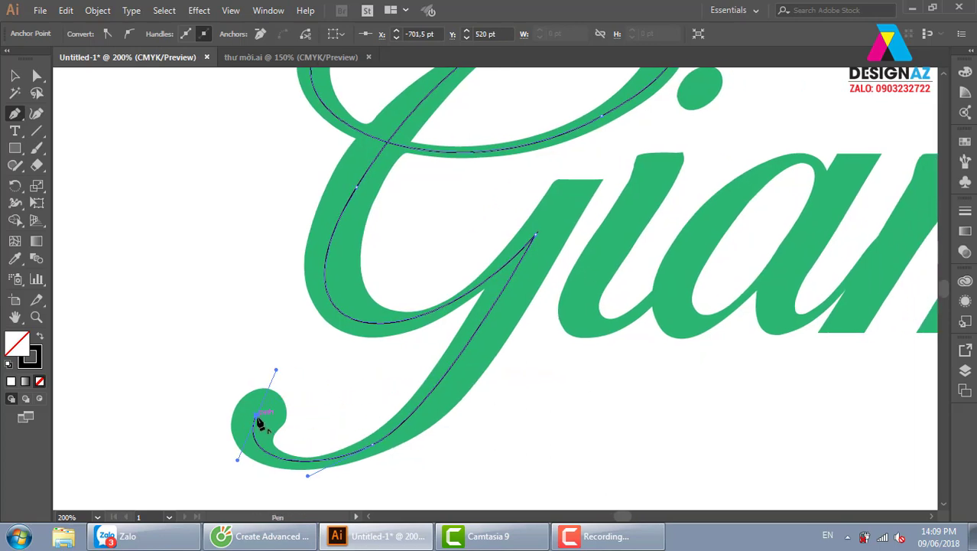
{"action": "left_click_drag", "start_coordinate": [271, 414], "coordinate": [486, 388]}
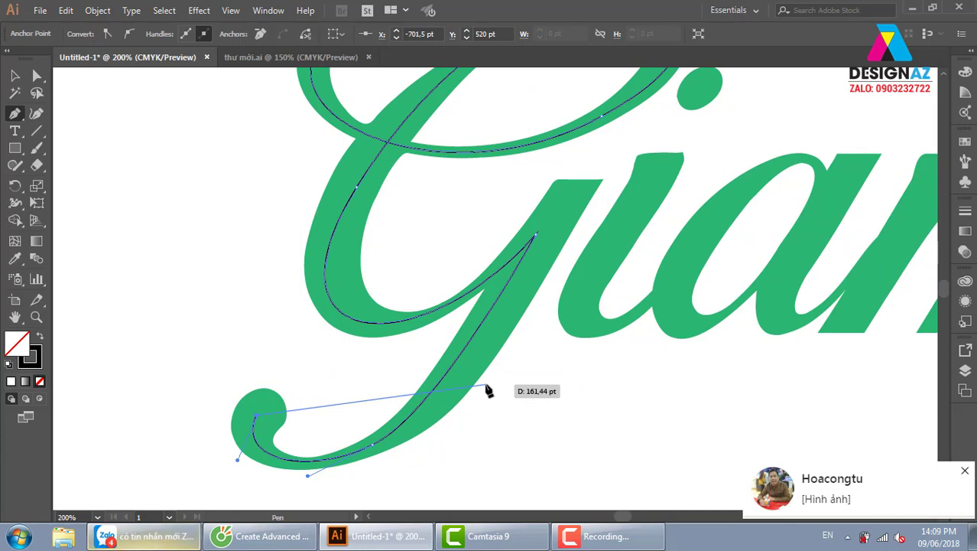
{"action": "mouse_move", "coordinate": [486, 390]}
{"action": "left_mouse_down"}
{"action": "mouse_move", "coordinate": [174, 284]}
{"action": "mouse_move", "coordinate": [9, 79]}
{"action": "left_mouse_up"}
{"action": "key", "text": "v"}
Step: Dismiss the chat notification and bring the whole G and the i into view
{"action": "left_click_drag", "start_coordinate": [562, 394], "coordinate": [487, 330]}
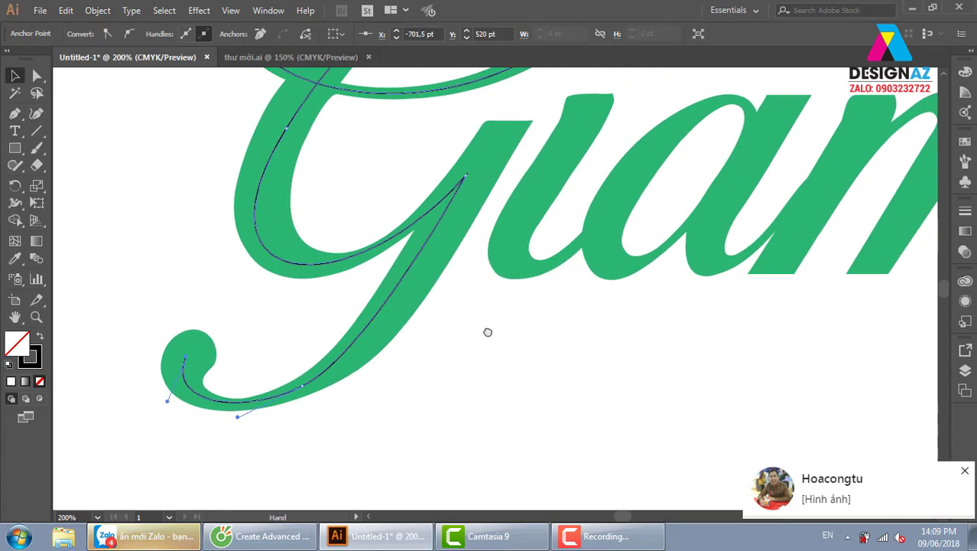
{"action": "left_click", "coordinate": [608, 536]}
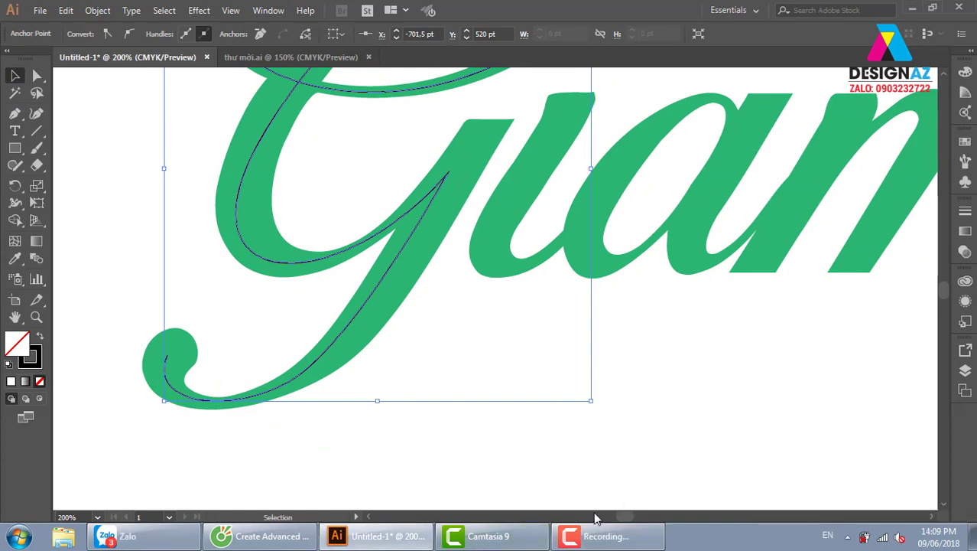
{"action": "left_click_drag", "start_coordinate": [475, 274], "coordinate": [382, 402]}
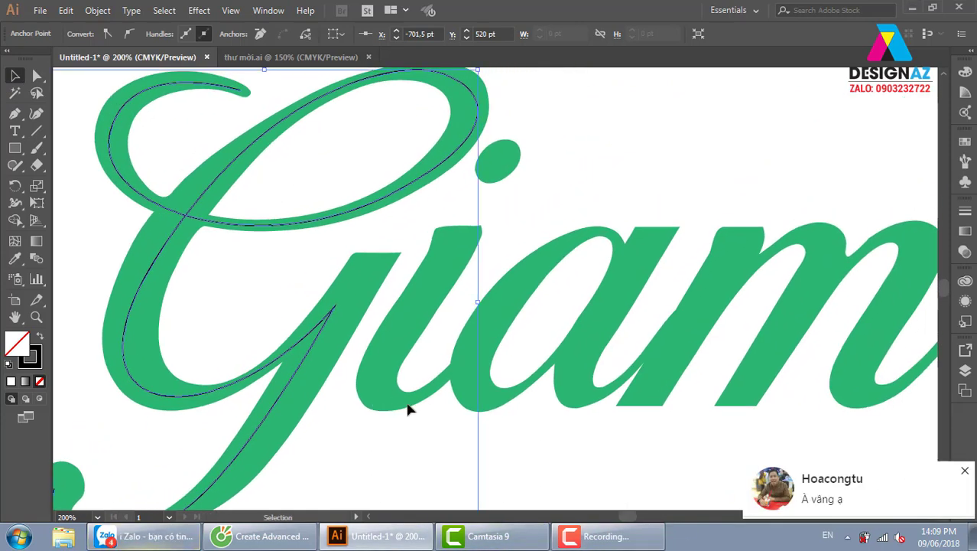
{"action": "left_click", "coordinate": [965, 471]}
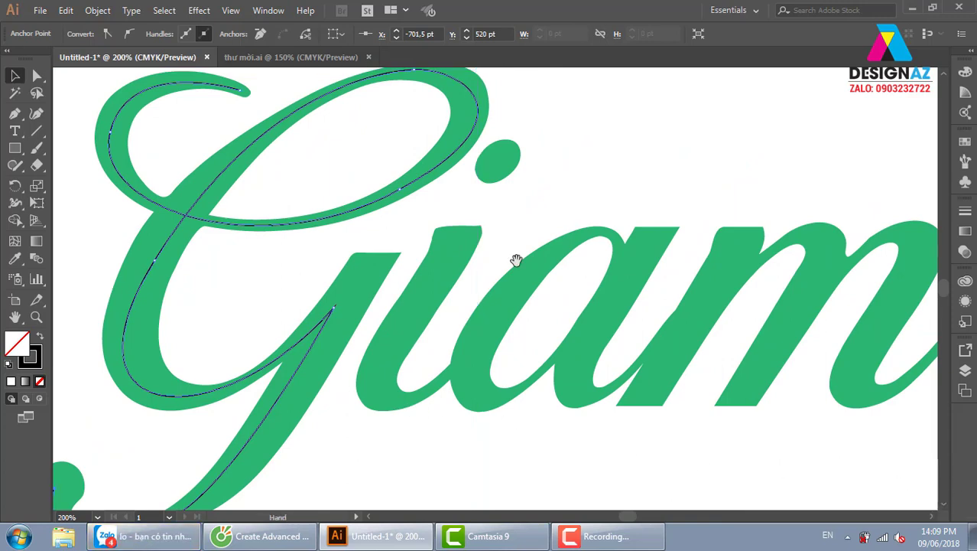
{"action": "left_click_drag", "start_coordinate": [508, 265], "coordinate": [578, 279]}
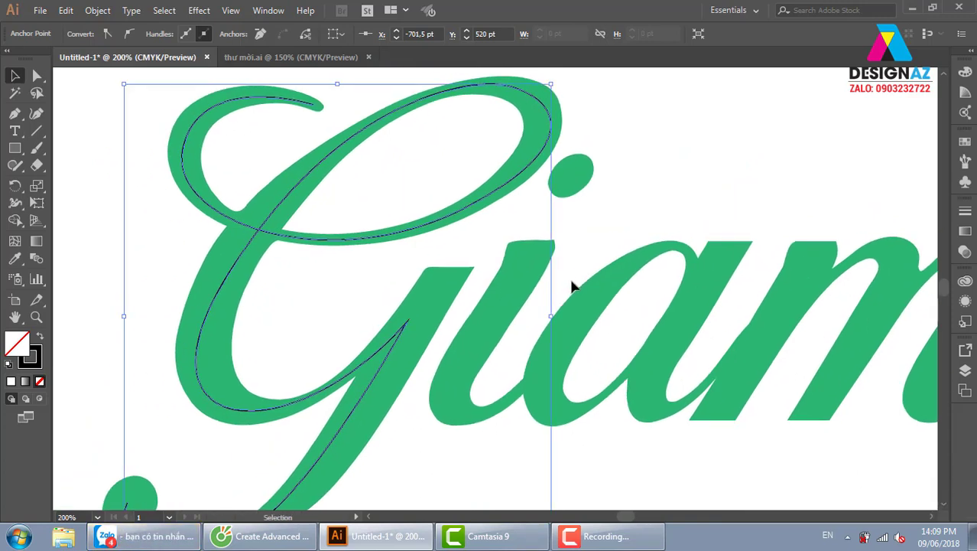
Step: Draw a centreline path down the i's stem, redoing its base curve more gently
{"action": "key", "text": "p"}
{"action": "left_click", "coordinate": [531, 249]}
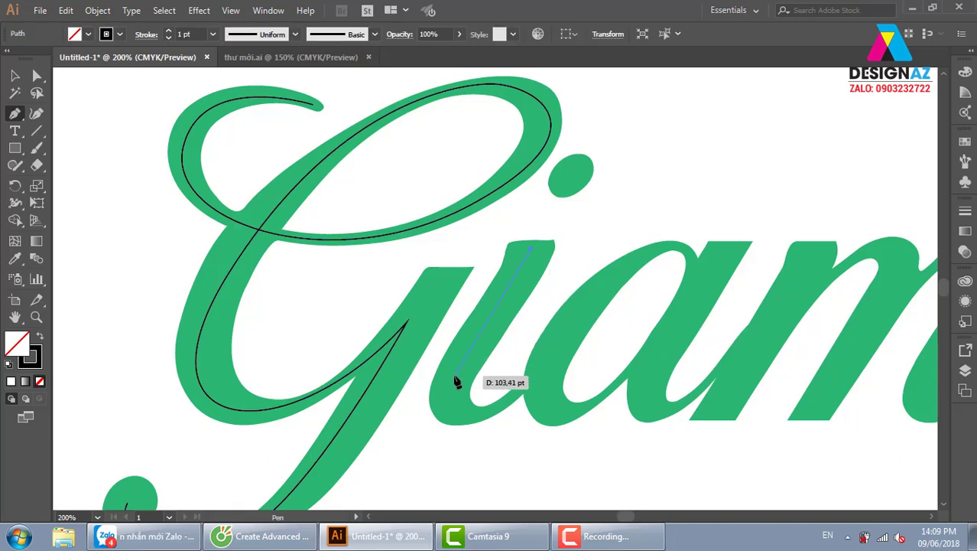
{"action": "left_click", "coordinate": [456, 382]}
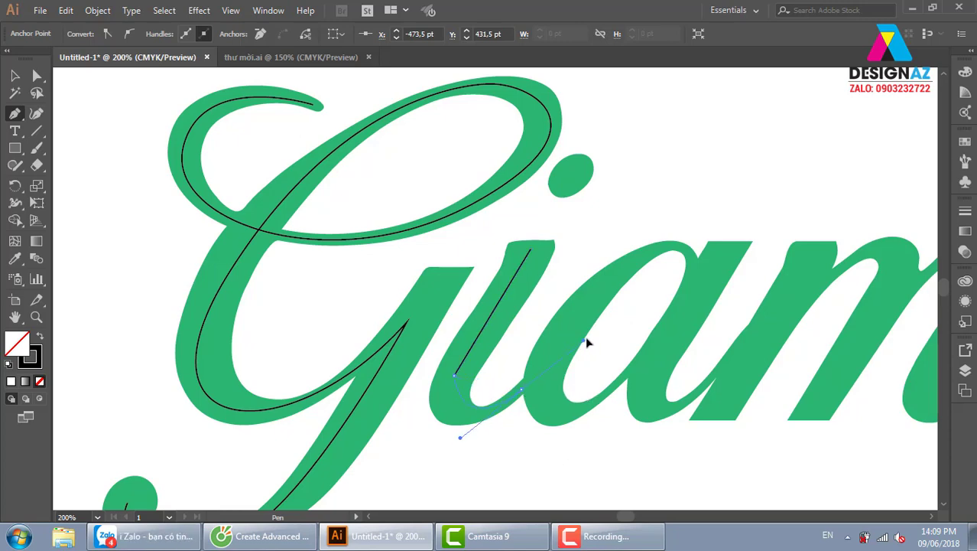
{"action": "left_click_drag", "start_coordinate": [587, 342], "coordinate": [617, 329]}
{"action": "key", "text": "ctrl+z"}
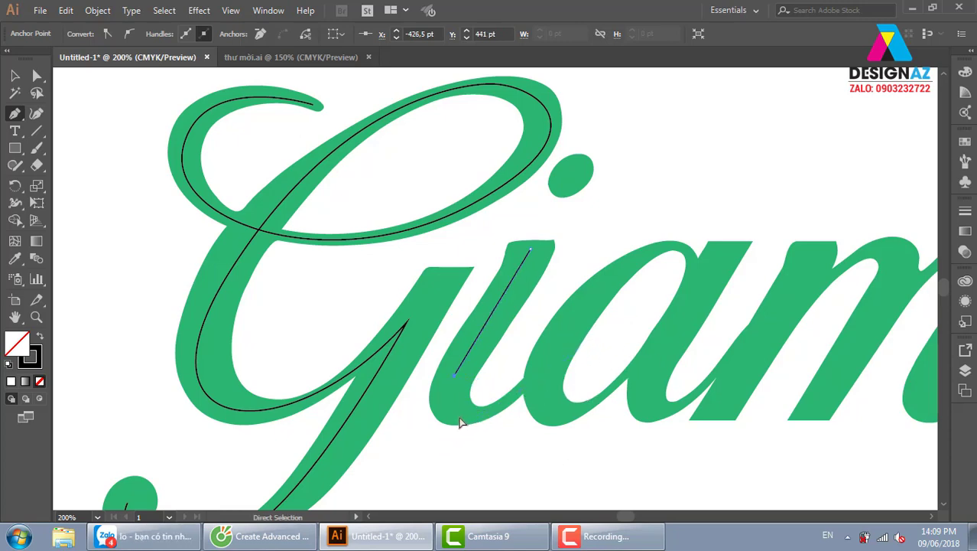
{"action": "mouse_move", "coordinate": [465, 413]}
{"action": "left_mouse_down"}
{"action": "mouse_move", "coordinate": [480, 418]}
{"action": "mouse_move", "coordinate": [527, 387]}
{"action": "left_mouse_up"}
Step: Trace the a's centreline across its top, around the bowl and down to its lower tail
{"action": "left_click_drag", "start_coordinate": [619, 234], "coordinate": [578, 250]}
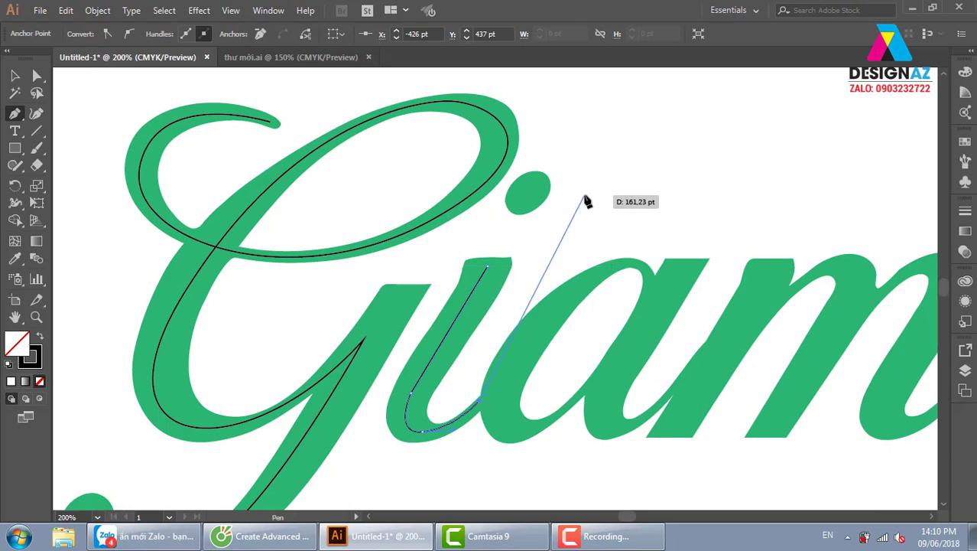
{"action": "mouse_move", "coordinate": [614, 214]}
{"action": "left_mouse_down"}
{"action": "mouse_move", "coordinate": [548, 233]}
{"action": "mouse_move", "coordinate": [513, 225]}
{"action": "left_mouse_up"}
{"action": "left_click_drag", "start_coordinate": [439, 408], "coordinate": [405, 362]}
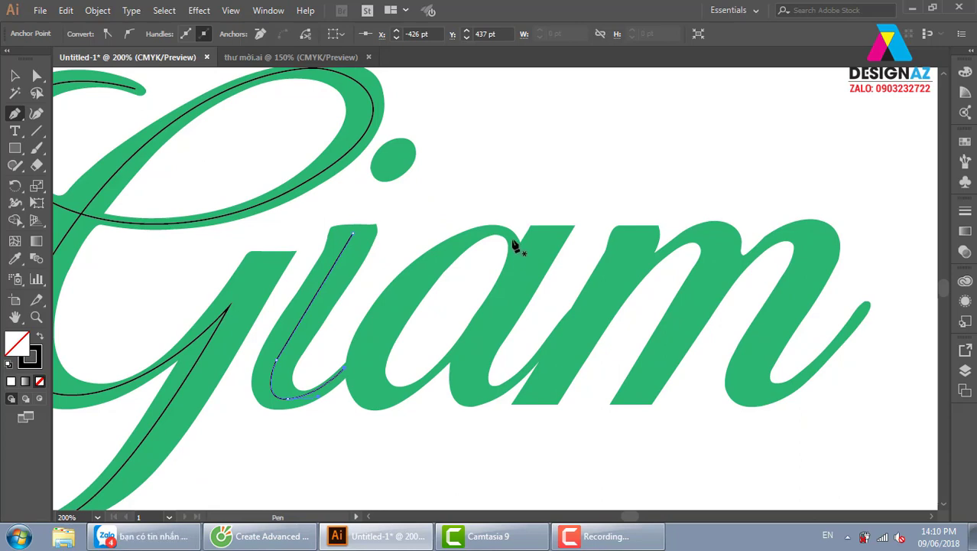
{"action": "left_click_drag", "start_coordinate": [513, 242], "coordinate": [427, 258]}
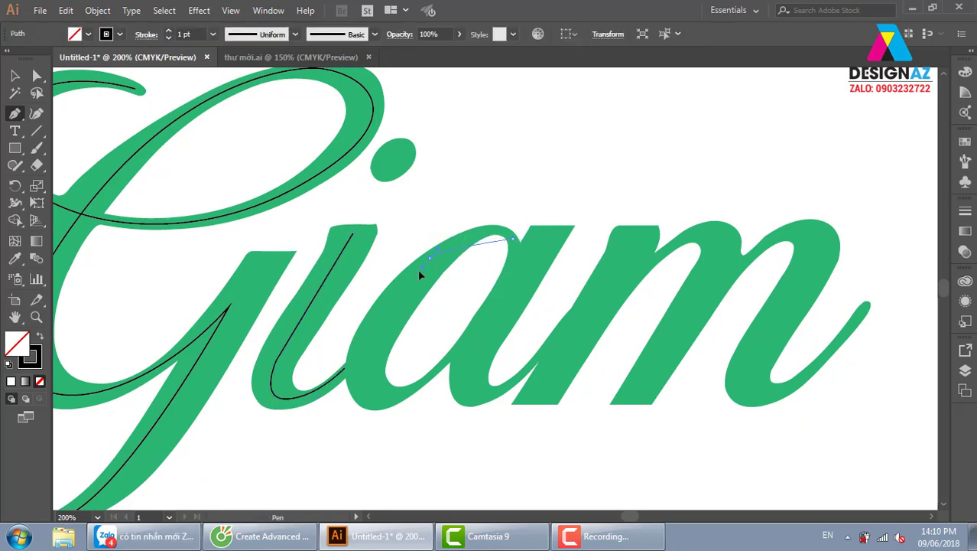
{"action": "left_click_drag", "start_coordinate": [380, 306], "coordinate": [364, 313]}
{"action": "left_click_drag", "start_coordinate": [375, 391], "coordinate": [407, 396]}
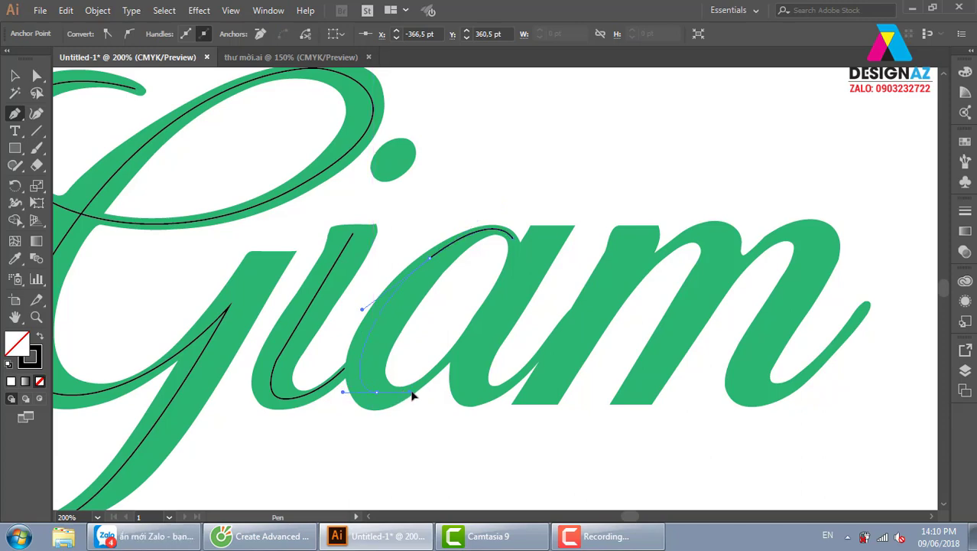
{"action": "mouse_move", "coordinate": [411, 395]}
{"action": "left_mouse_down"}
{"action": "mouse_move", "coordinate": [465, 356]}
{"action": "mouse_move", "coordinate": [517, 273]}
{"action": "mouse_move", "coordinate": [448, 366]}
{"action": "mouse_move", "coordinate": [451, 355]}
{"action": "left_mouse_up"}
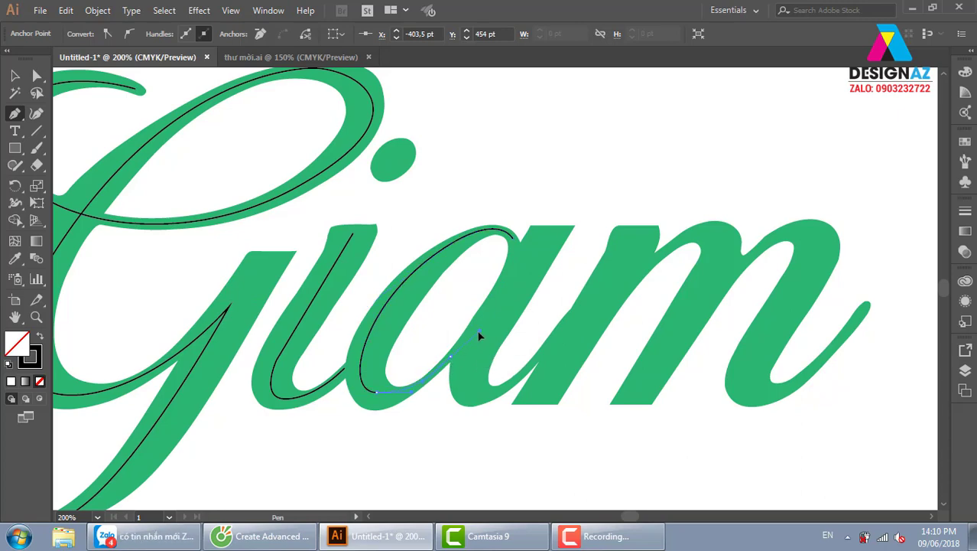
{"action": "left_click_drag", "start_coordinate": [479, 335], "coordinate": [539, 239]}
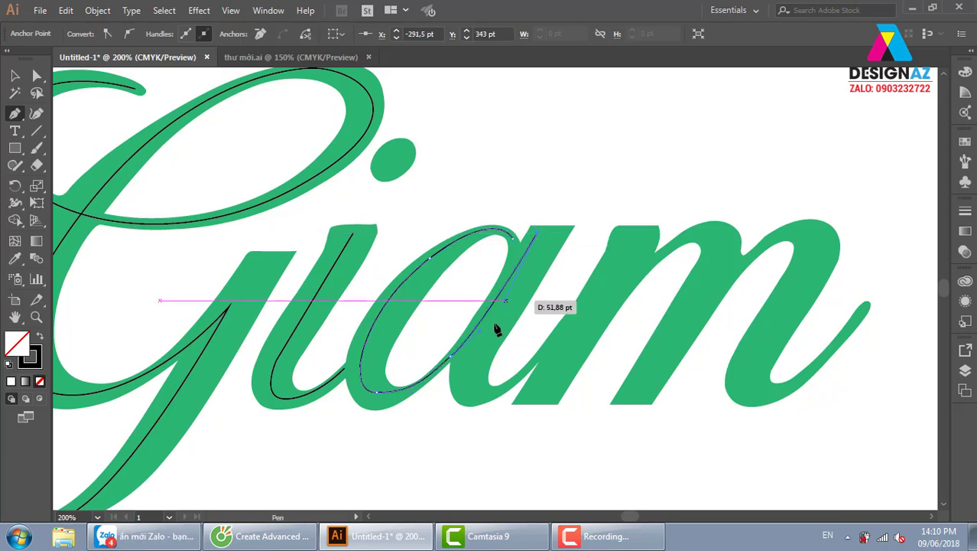
{"action": "left_click_drag", "start_coordinate": [540, 238], "coordinate": [475, 408]}
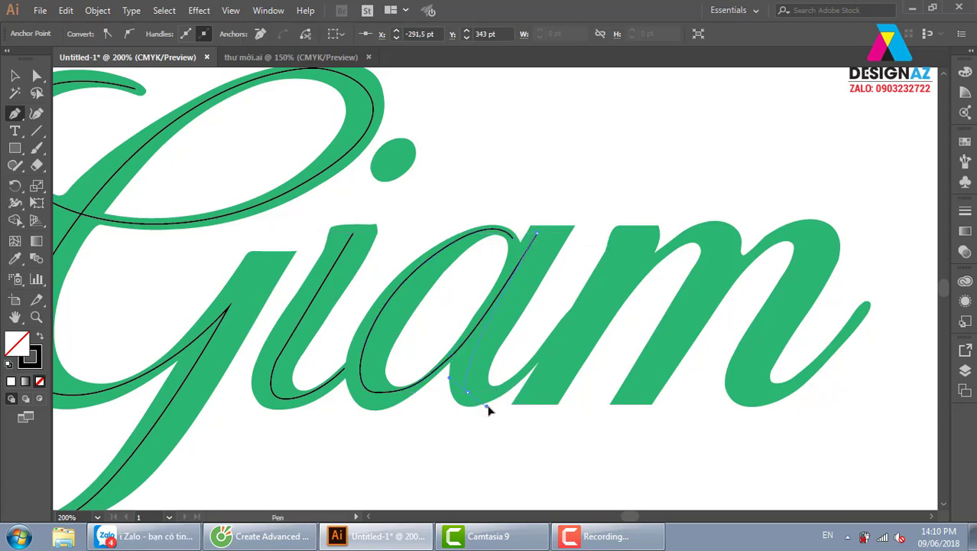
{"action": "mouse_move", "coordinate": [537, 356]}
{"action": "left_mouse_down"}
{"action": "mouse_move", "coordinate": [555, 356]}
{"action": "mouse_move", "coordinate": [542, 365]}
{"action": "left_mouse_up"}
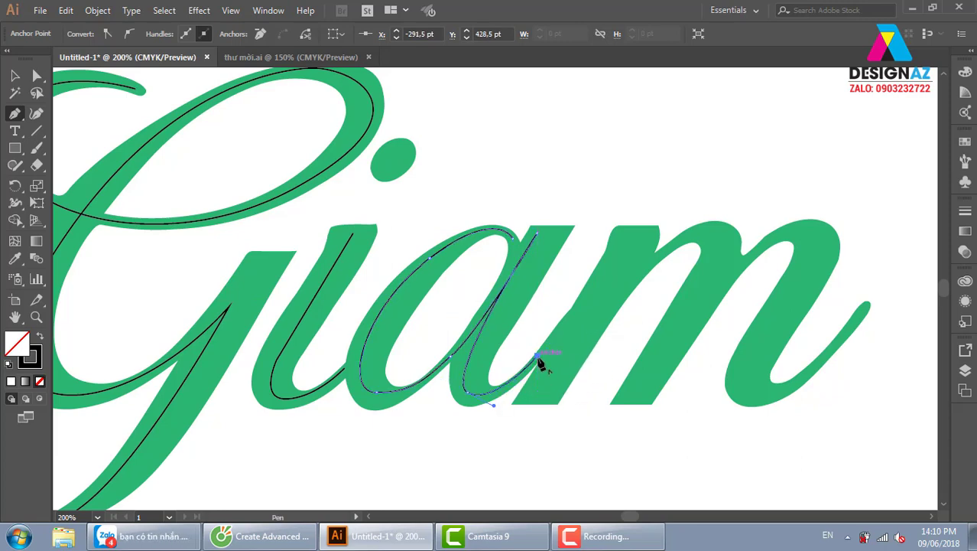
Step: End the a path and trace the m through its strokes, both arches and tail
{"action": "left_click_drag", "start_coordinate": [598, 193], "coordinate": [532, 189]}
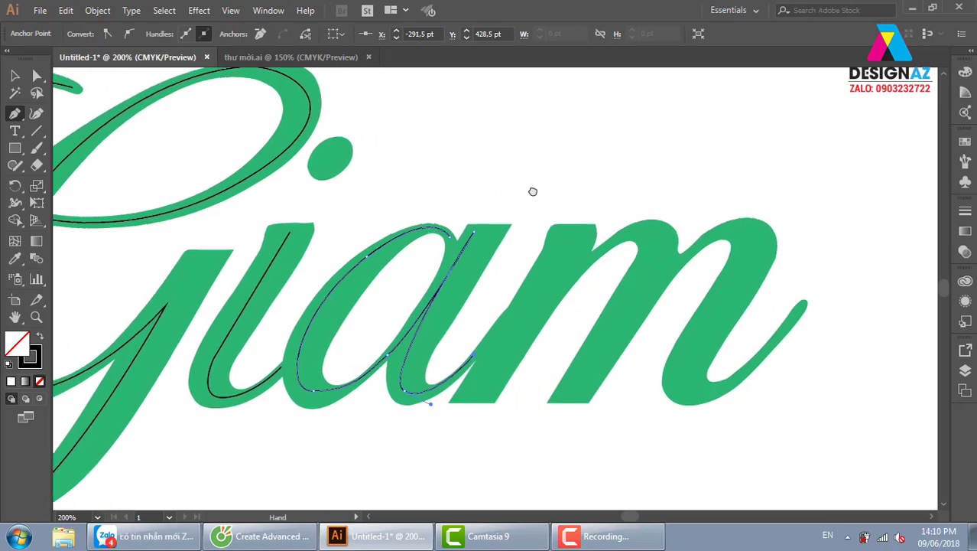
{"action": "key", "text": "Escape"}
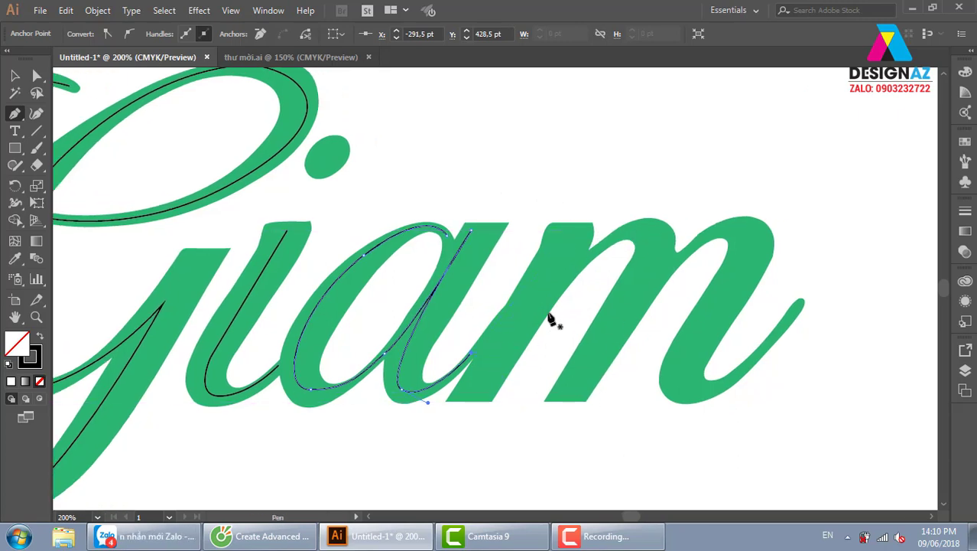
{"action": "left_click", "coordinate": [568, 230]}
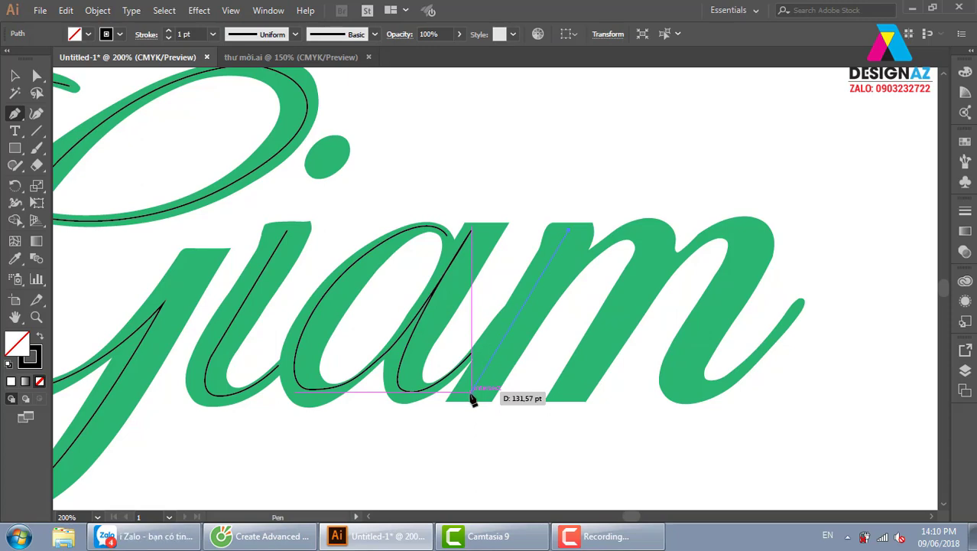
{"action": "left_click", "coordinate": [472, 393]}
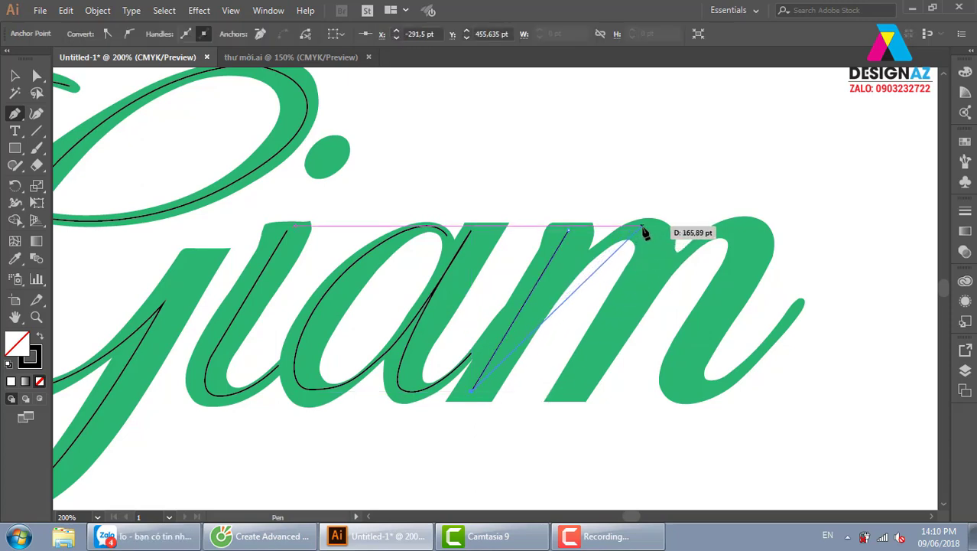
{"action": "left_click_drag", "start_coordinate": [648, 226], "coordinate": [677, 229]}
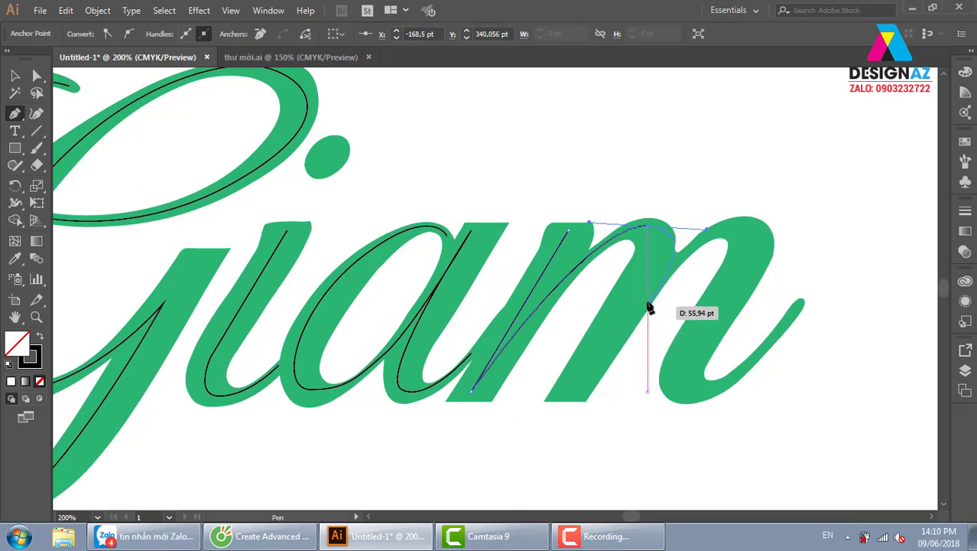
{"action": "left_click", "coordinate": [569, 399]}
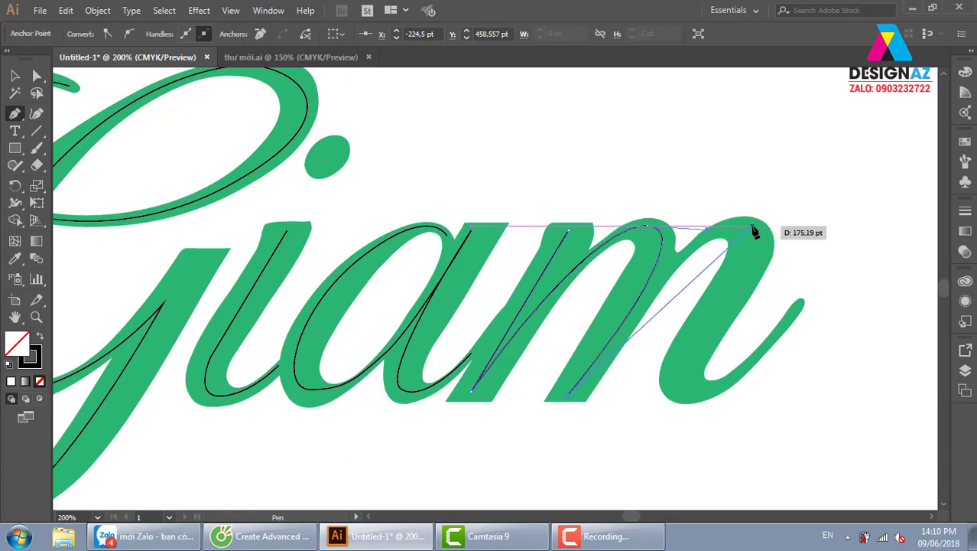
{"action": "left_click_drag", "start_coordinate": [753, 227], "coordinate": [810, 246]}
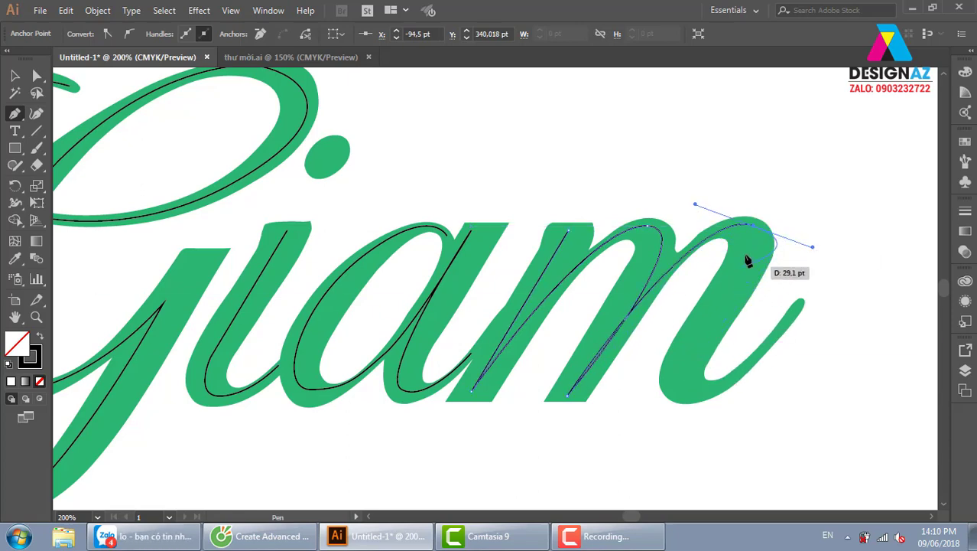
{"action": "left_click", "coordinate": [754, 228]}
{"action": "left_click_drag", "start_coordinate": [754, 228], "coordinate": [731, 300]}
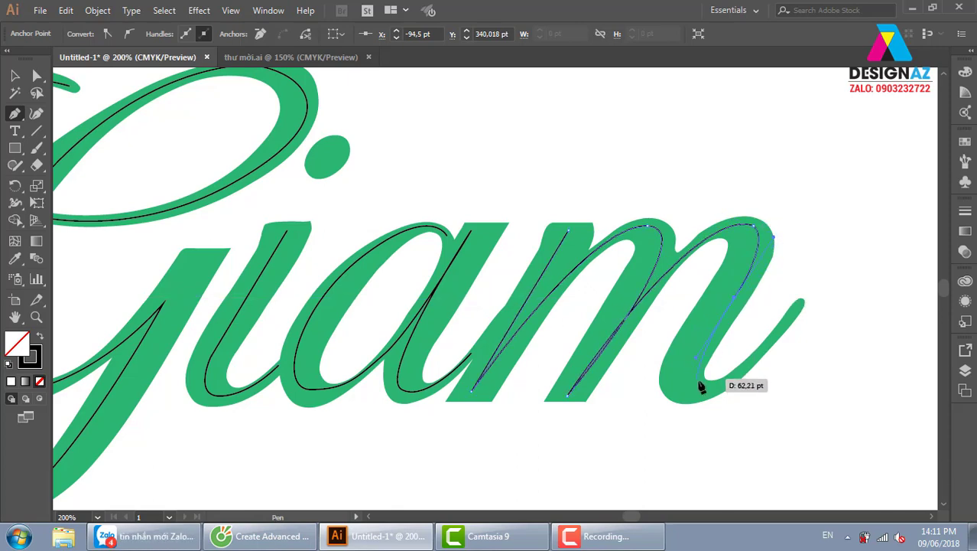
{"action": "left_click_drag", "start_coordinate": [728, 382], "coordinate": [776, 360]}
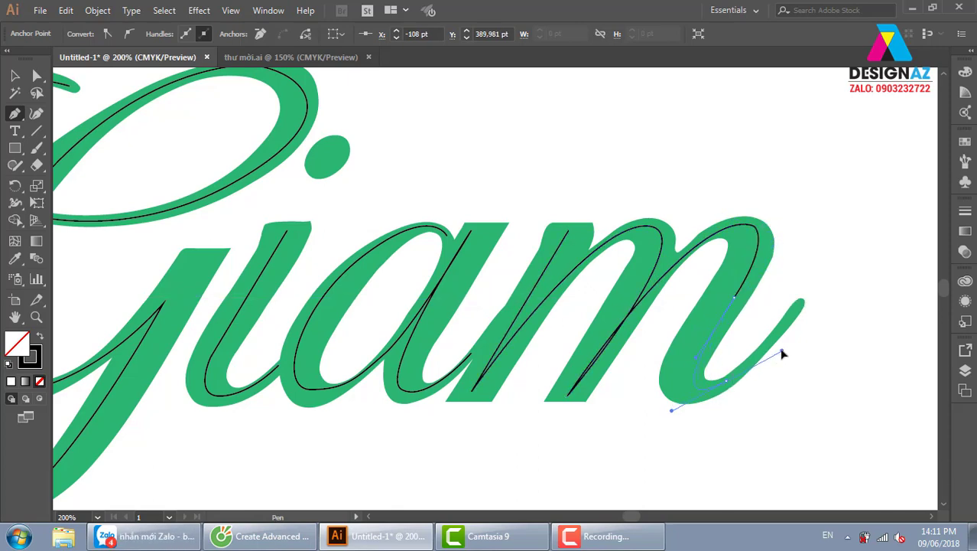
{"action": "left_click", "coordinate": [799, 310]}
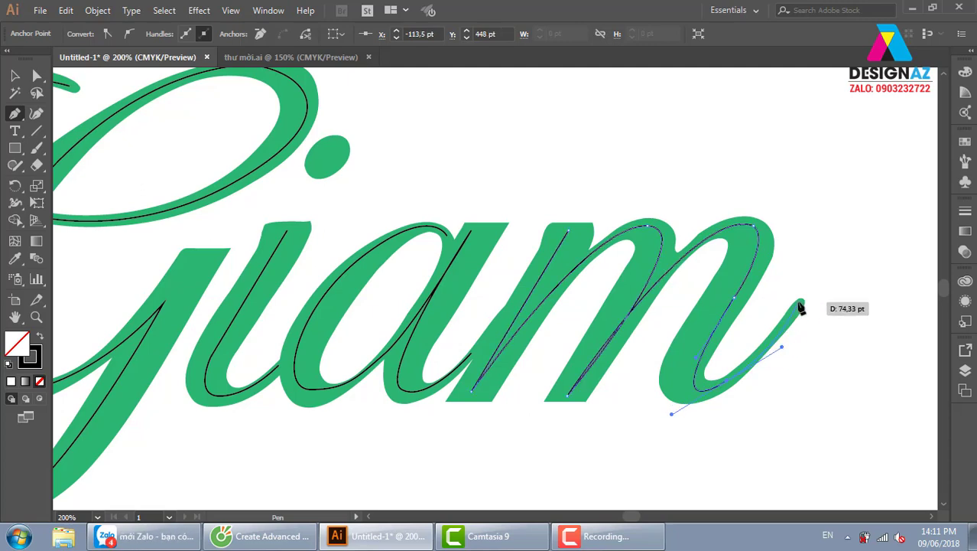
{"action": "left_click_drag", "start_coordinate": [800, 308], "coordinate": [849, 233]}
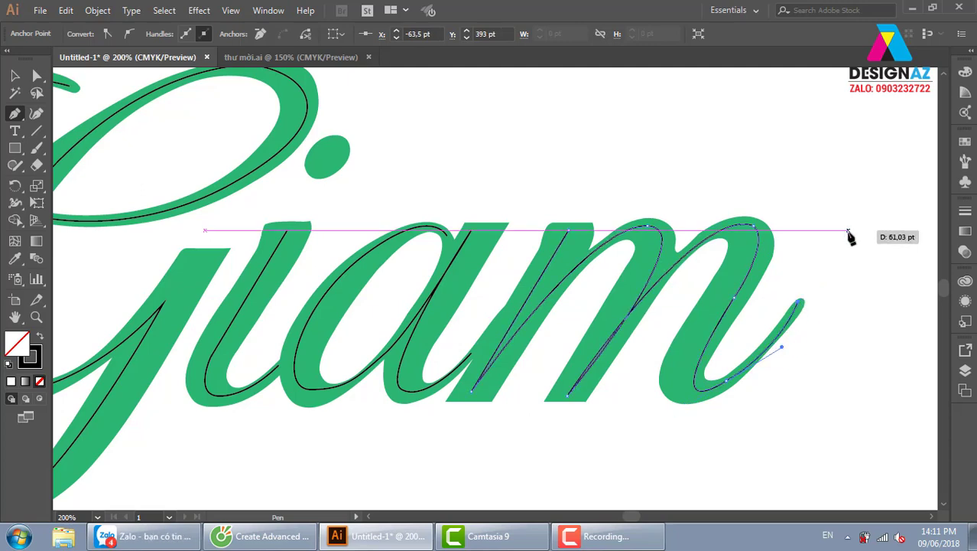
Step: Zoom out to the whole word, deselect the m path and select the i's traced path
{"action": "key", "text": "ctrl+minus"}
{"action": "key", "text": "ctrl+minus"}
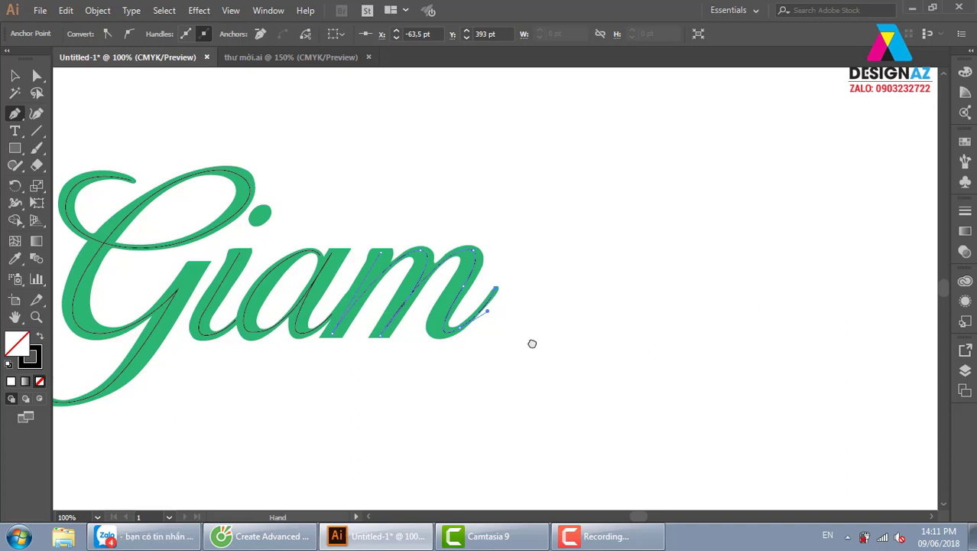
{"action": "left_click_drag", "start_coordinate": [531, 343], "coordinate": [719, 325]}
{"action": "key", "text": "v"}
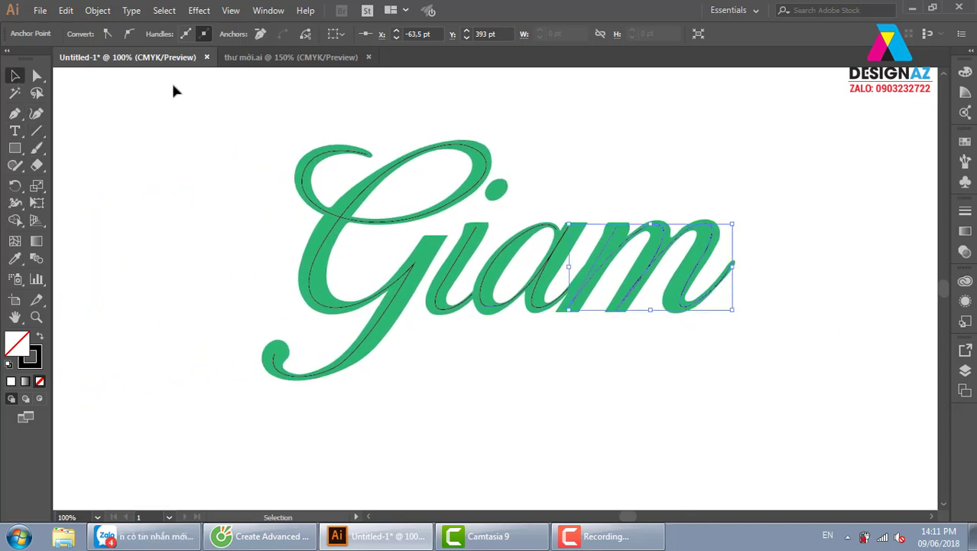
{"action": "left_click", "coordinate": [172, 89]}
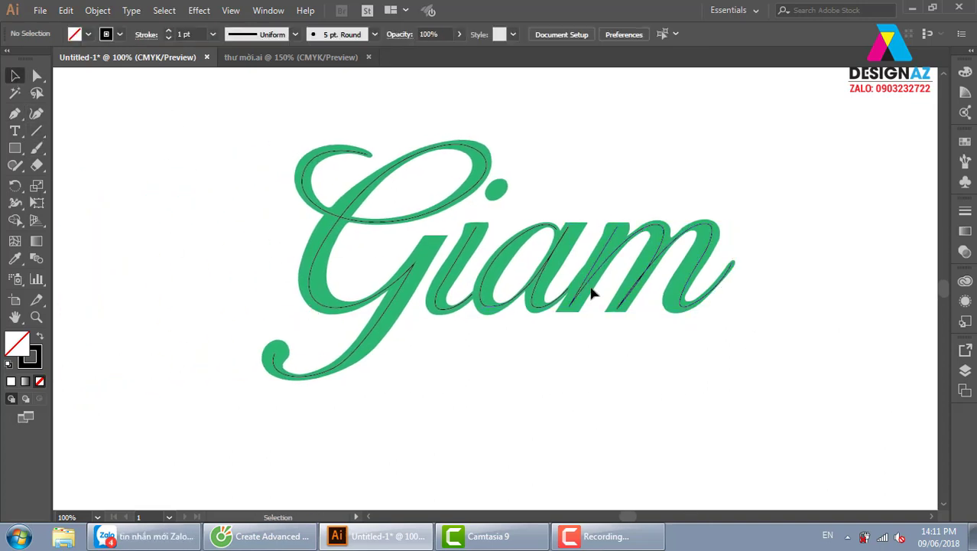
{"action": "left_click", "coordinate": [454, 270]}
Step: Move all the traced outline paths away from the green letters
{"action": "left_click_drag", "start_coordinate": [248, 149], "coordinate": [755, 384]}
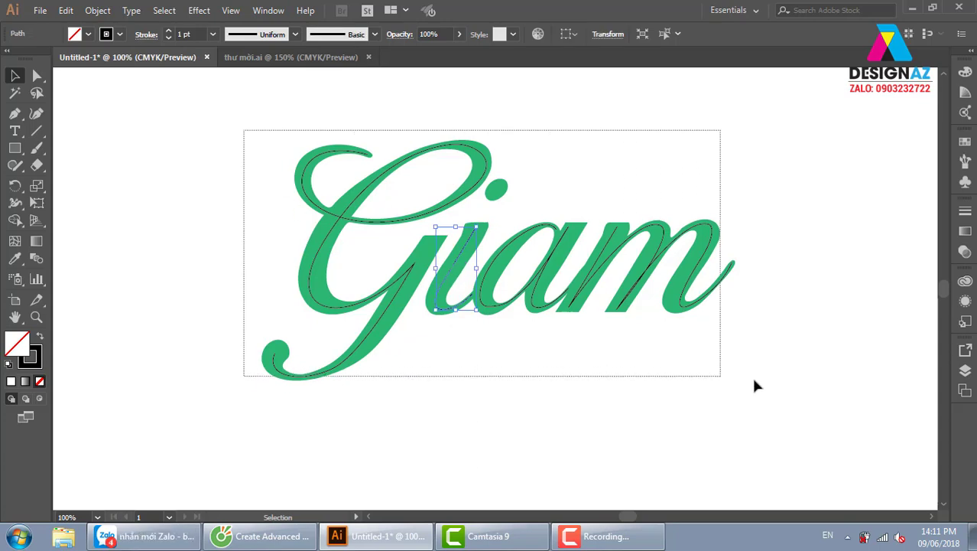
{"action": "mouse_move", "coordinate": [605, 285]}
{"action": "left_mouse_down"}
{"action": "mouse_move", "coordinate": [317, 260]}
{"action": "mouse_move", "coordinate": [765, 257]}
{"action": "left_mouse_up"}
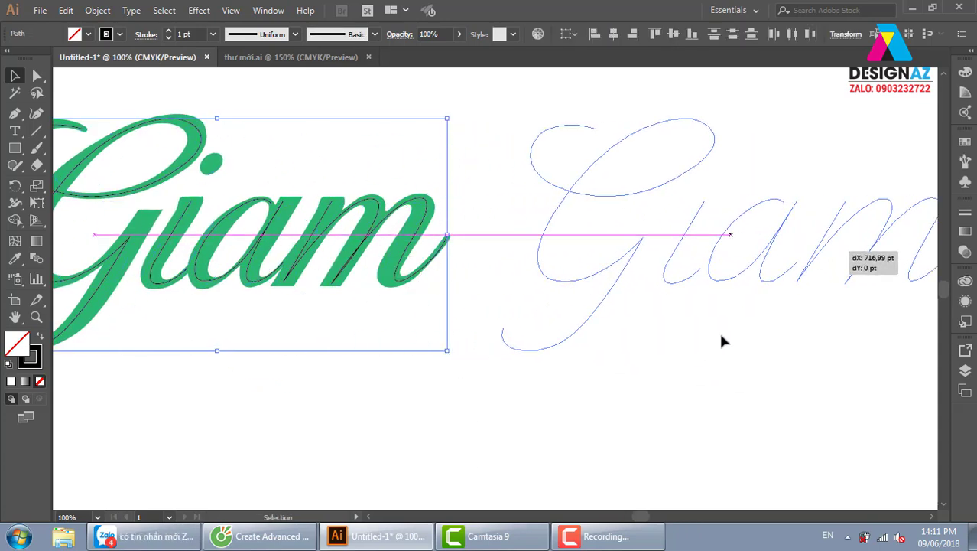
{"action": "left_click", "coordinate": [732, 387]}
{"action": "scroll", "coordinate": [629, 425], "scroll_direction": "right", "scroll_amount": 5}
{"action": "key", "text": "ctrl+plus"}
{"action": "key", "text": "ctrl+plus"}
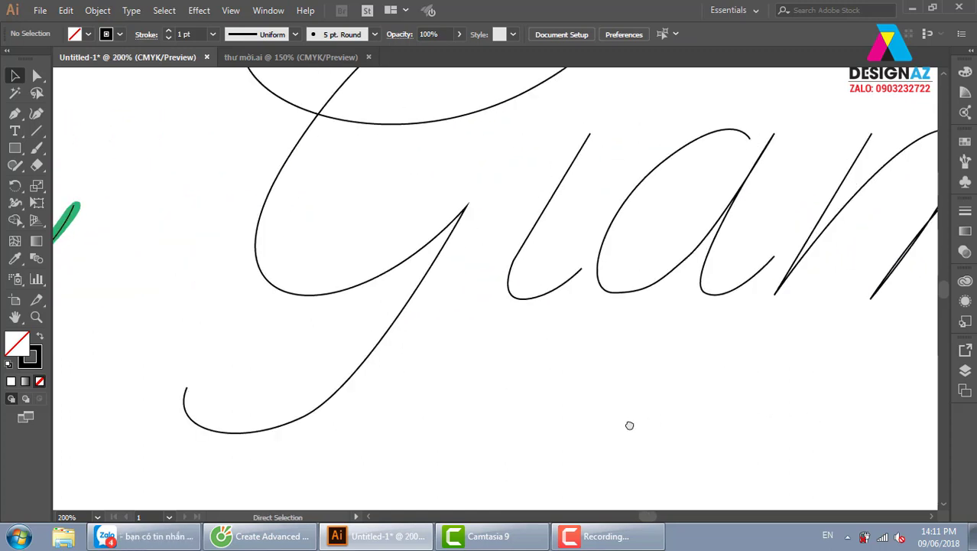
{"action": "left_click_drag", "start_coordinate": [604, 311], "coordinate": [555, 329]}
Step: Select the i's outline path and pick the Smooth tool from the pencil flyout
{"action": "left_click", "coordinate": [476, 266]}
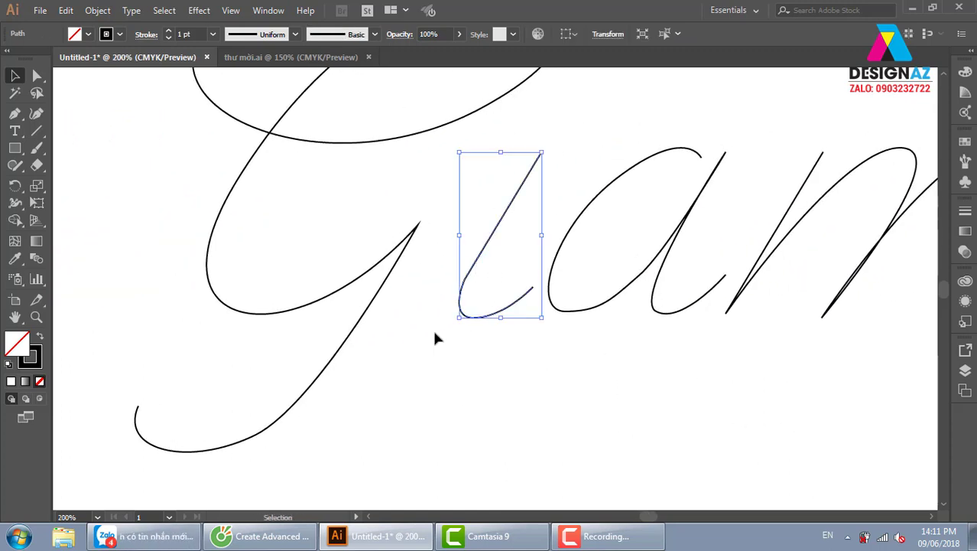
{"action": "left_click", "coordinate": [21, 170]}
{"action": "left_click", "coordinate": [20, 169]}
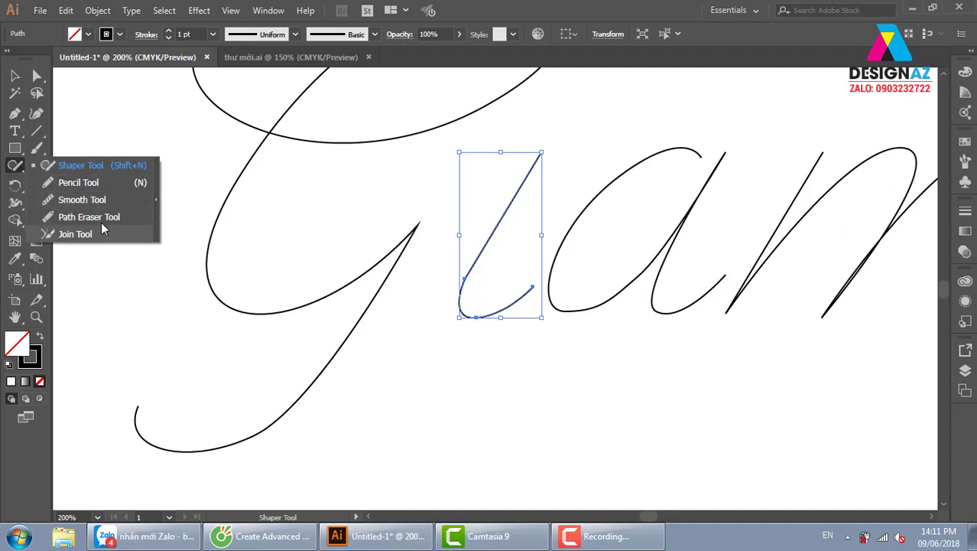
{"action": "left_click", "coordinate": [82, 199]}
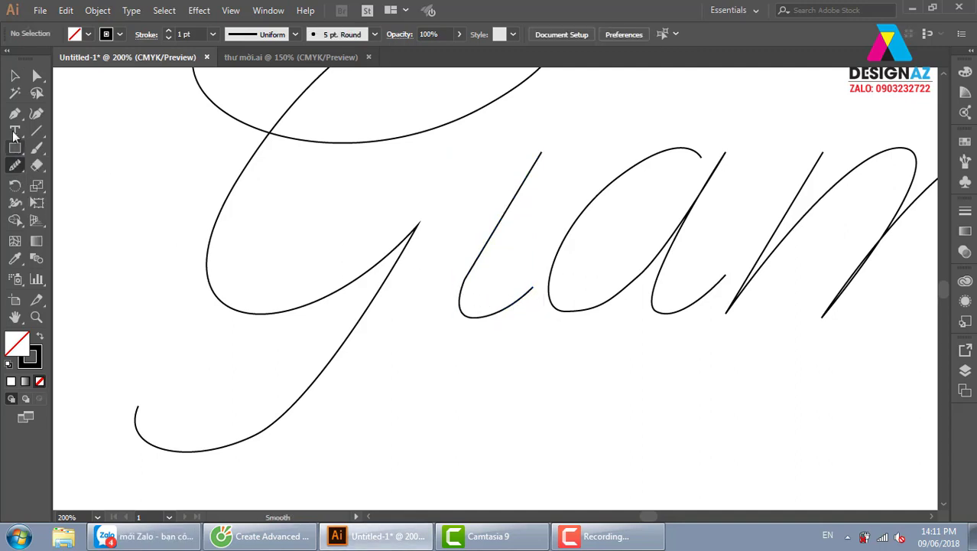
{"action": "left_click", "coordinate": [16, 75]}
{"action": "left_click", "coordinate": [500, 223]}
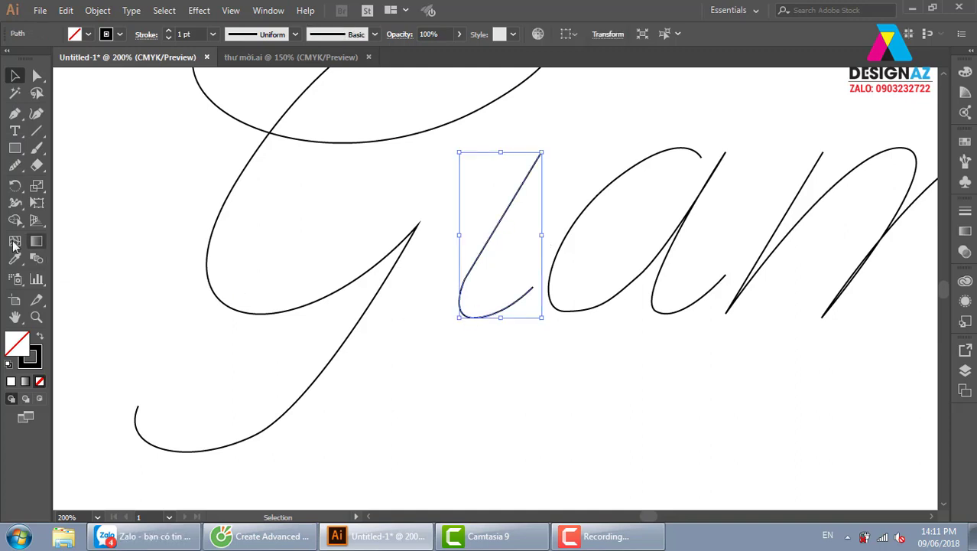
{"action": "left_click", "coordinate": [16, 167]}
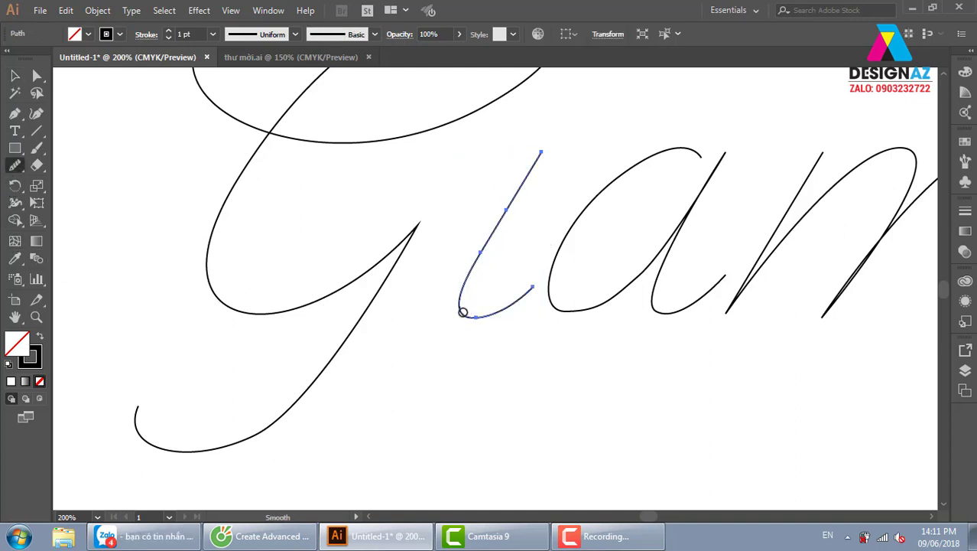
{"action": "left_click_drag", "start_coordinate": [663, 304], "coordinate": [578, 326]}
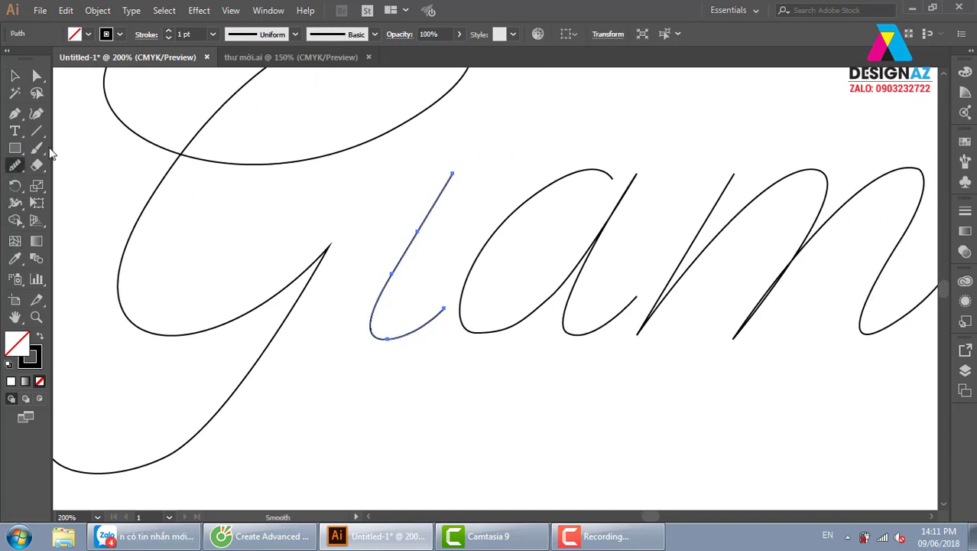
Step: Smooth the lower-left curve of the a's outline path
{"action": "left_click", "coordinate": [16, 75]}
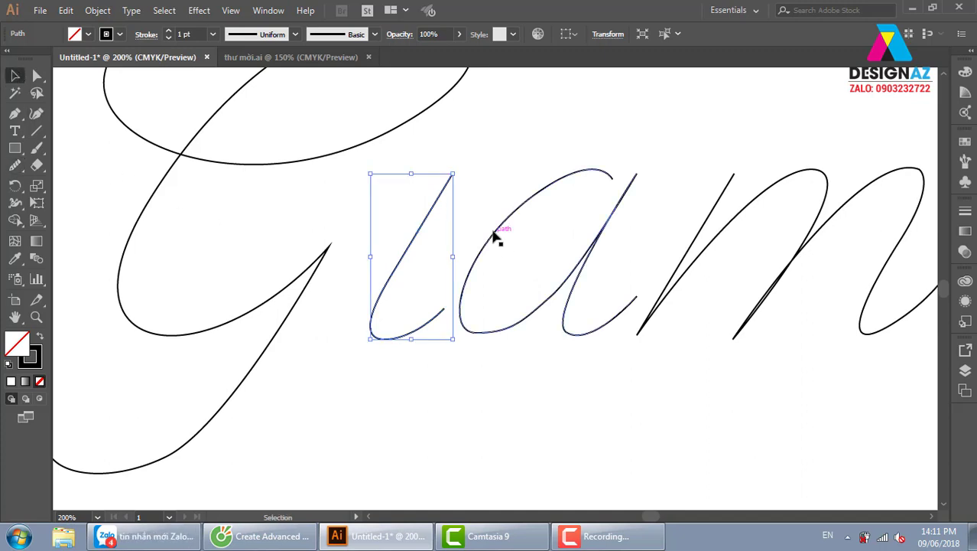
{"action": "left_click", "coordinate": [499, 235]}
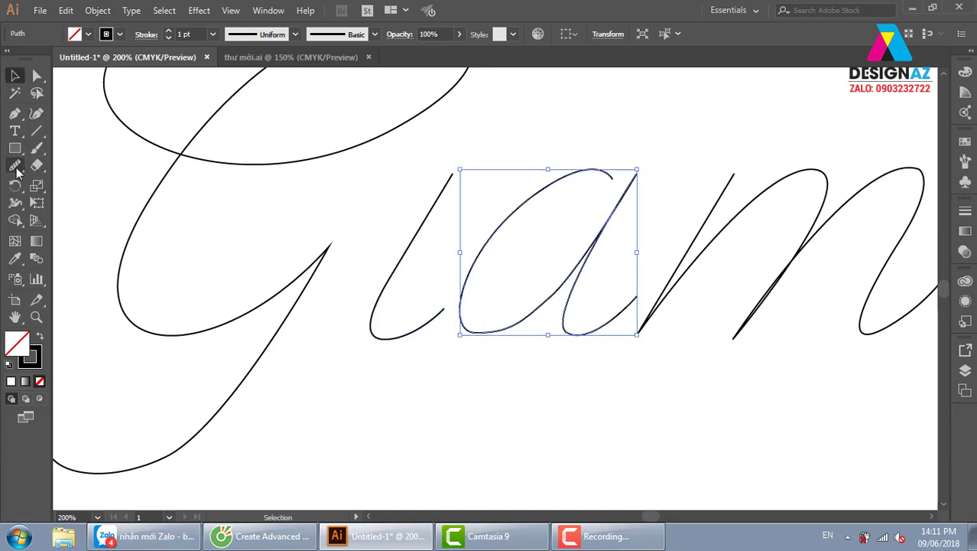
{"action": "left_click", "coordinate": [14, 165]}
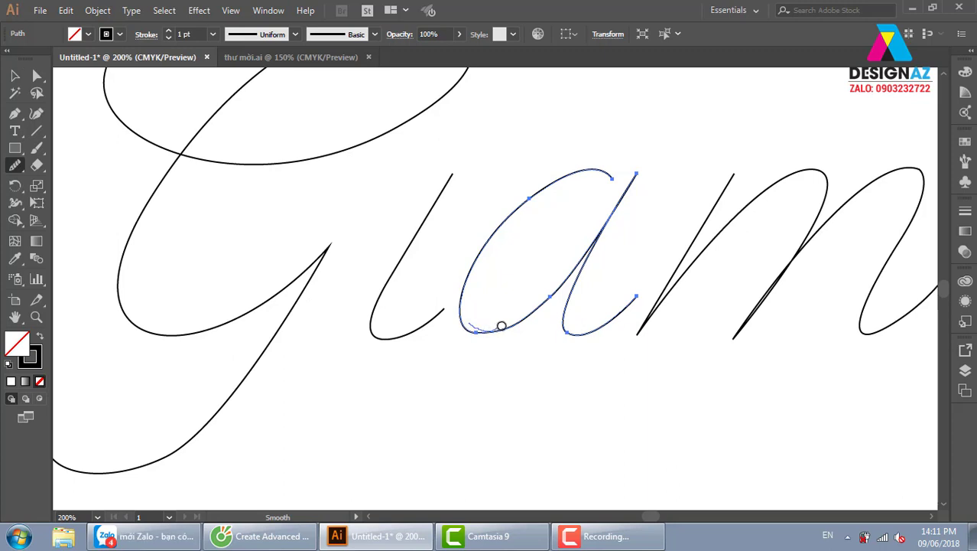
{"action": "mouse_move", "coordinate": [500, 326]}
{"action": "left_mouse_down"}
{"action": "mouse_move", "coordinate": [554, 310]}
{"action": "mouse_move", "coordinate": [461, 303]}
{"action": "mouse_move", "coordinate": [501, 329]}
{"action": "left_mouse_up"}
{"action": "mouse_move", "coordinate": [453, 302]}
{"action": "left_mouse_down"}
{"action": "mouse_move", "coordinate": [515, 326]}
{"action": "mouse_move", "coordinate": [410, 335]}
{"action": "left_mouse_up"}
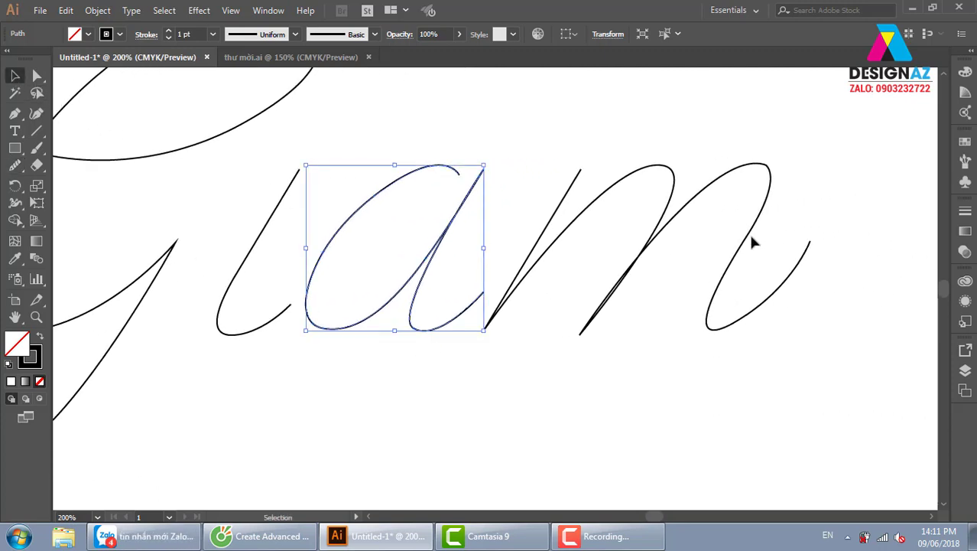
Step: Smooth the m's bottom curve and both arches, then deselect and zoom out
{"action": "left_click", "coordinate": [749, 237]}
{"action": "left_click", "coordinate": [13, 166]}
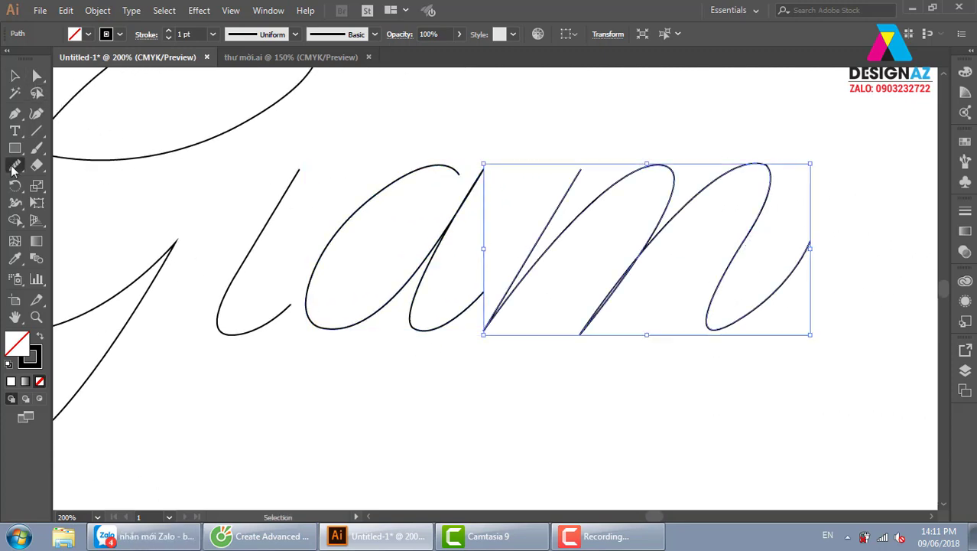
{"action": "left_click_drag", "start_coordinate": [715, 321], "coordinate": [765, 299]}
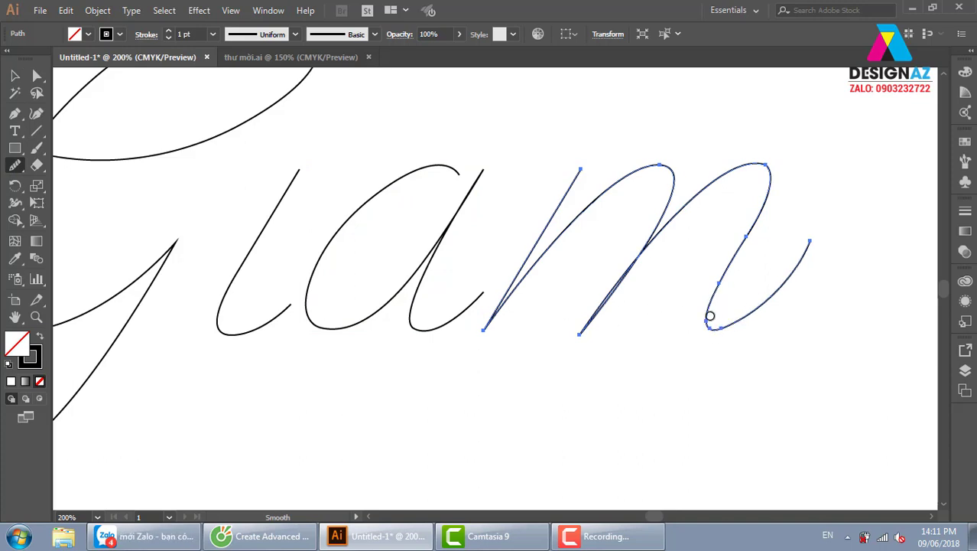
{"action": "mouse_move", "coordinate": [722, 329]}
{"action": "left_mouse_down"}
{"action": "mouse_move", "coordinate": [757, 310]}
{"action": "mouse_move", "coordinate": [755, 322]}
{"action": "left_mouse_up"}
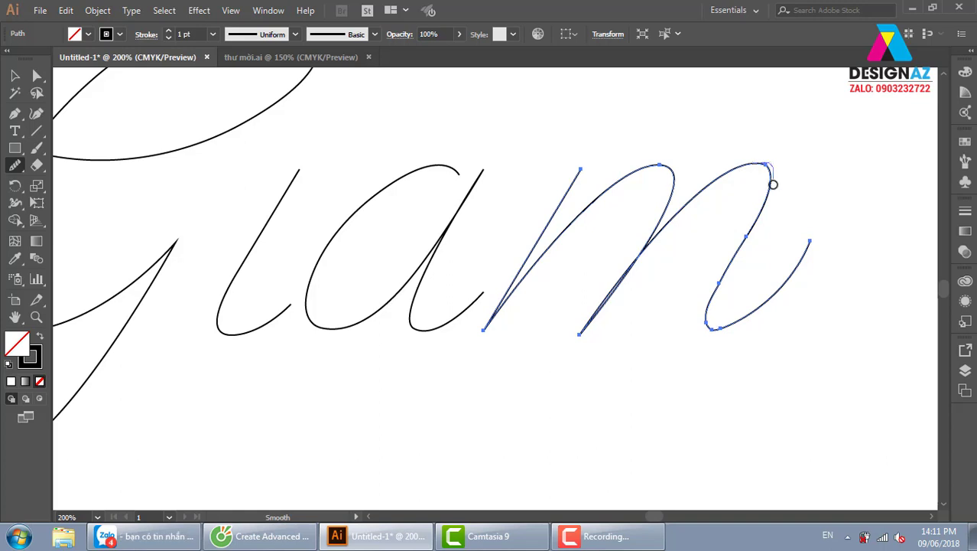
{"action": "left_click_drag", "start_coordinate": [773, 184], "coordinate": [768, 199]}
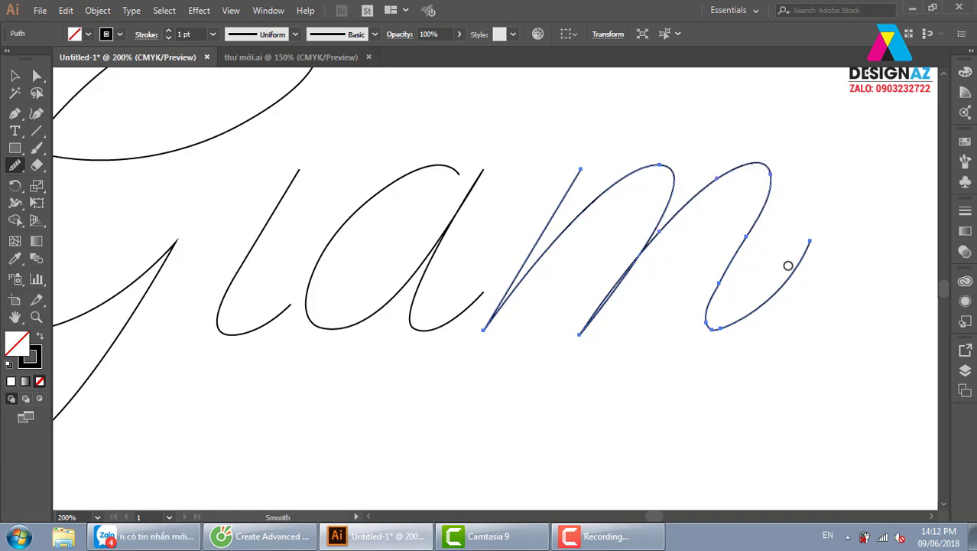
{"action": "left_click_drag", "start_coordinate": [666, 162], "coordinate": [666, 208]}
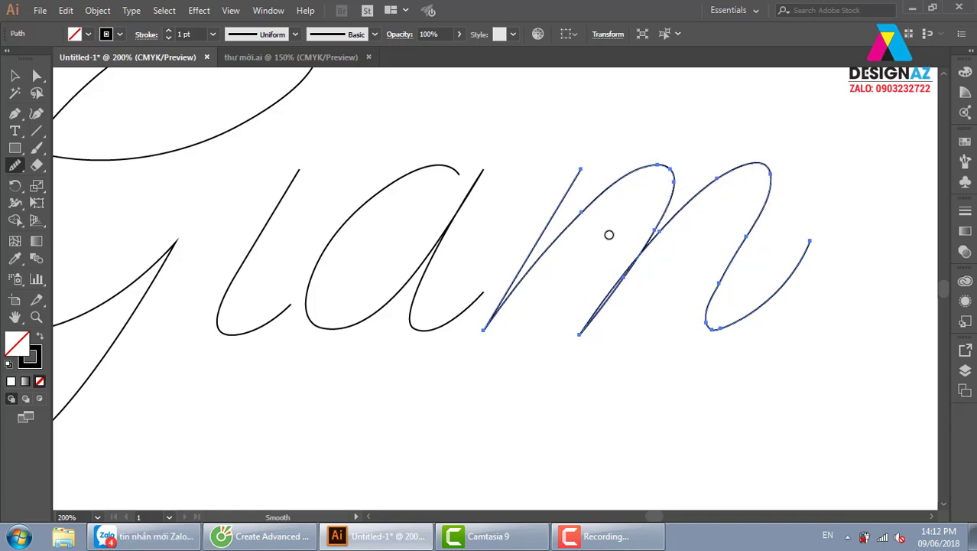
{"action": "left_click", "coordinate": [15, 75]}
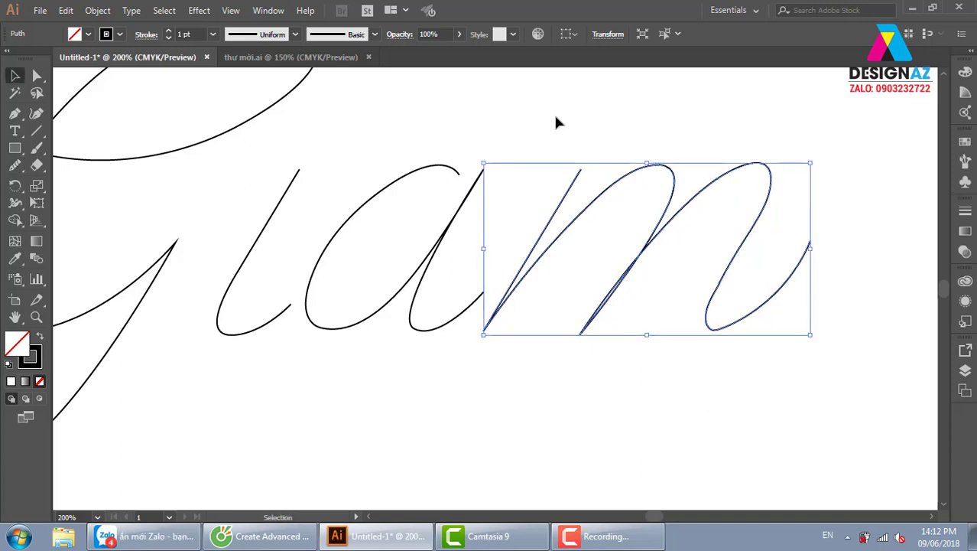
{"action": "left_click", "coordinate": [556, 112]}
{"action": "key", "text": "ctrl+minus"}
{"action": "key", "text": "ctrl+minus"}
{"action": "key", "text": "ctrl+minus"}
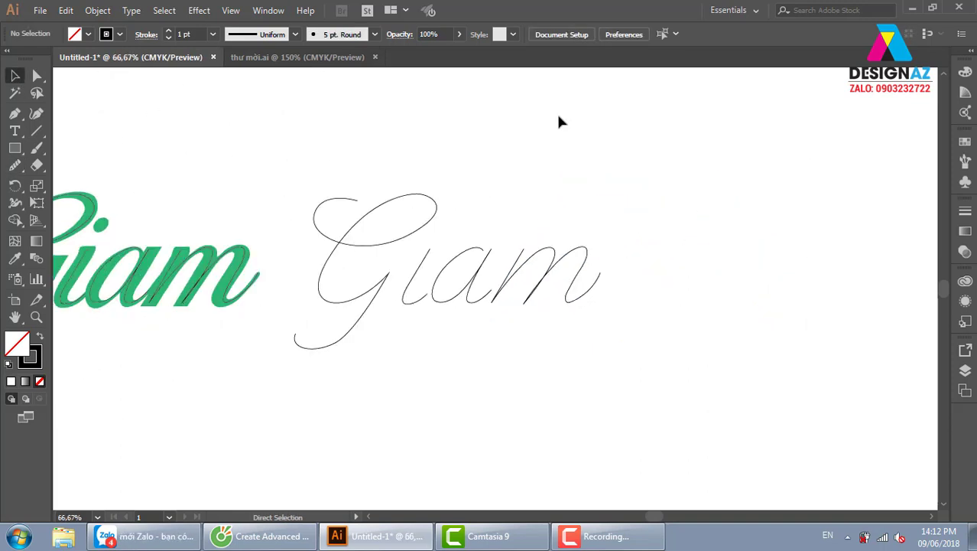
Step: Select the whole outlined Giam and move it up and to the right
{"action": "left_click_drag", "start_coordinate": [536, 335], "coordinate": [600, 331]}
{"action": "left_click", "coordinate": [570, 277]}
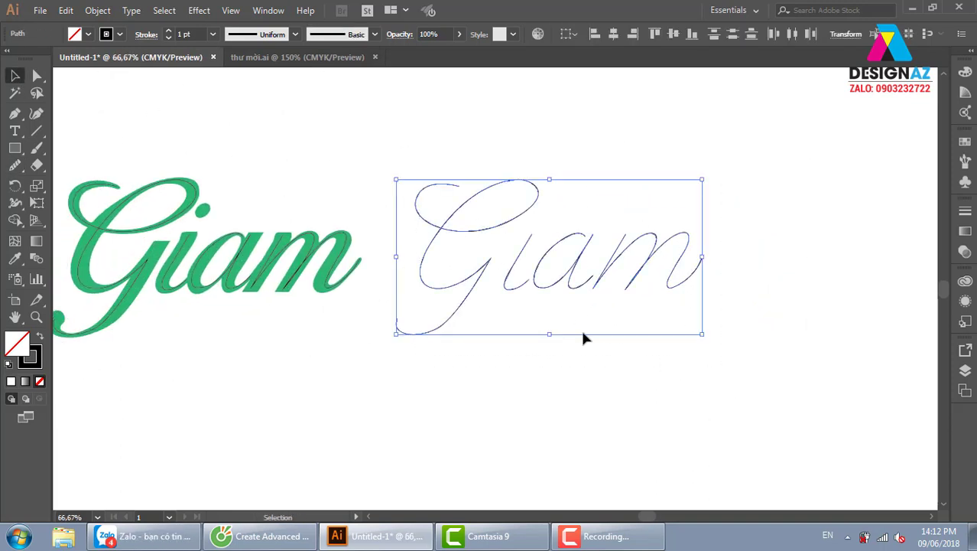
{"action": "left_click", "coordinate": [613, 261]}
{"action": "left_click_drag", "start_coordinate": [417, 146], "coordinate": [728, 383]}
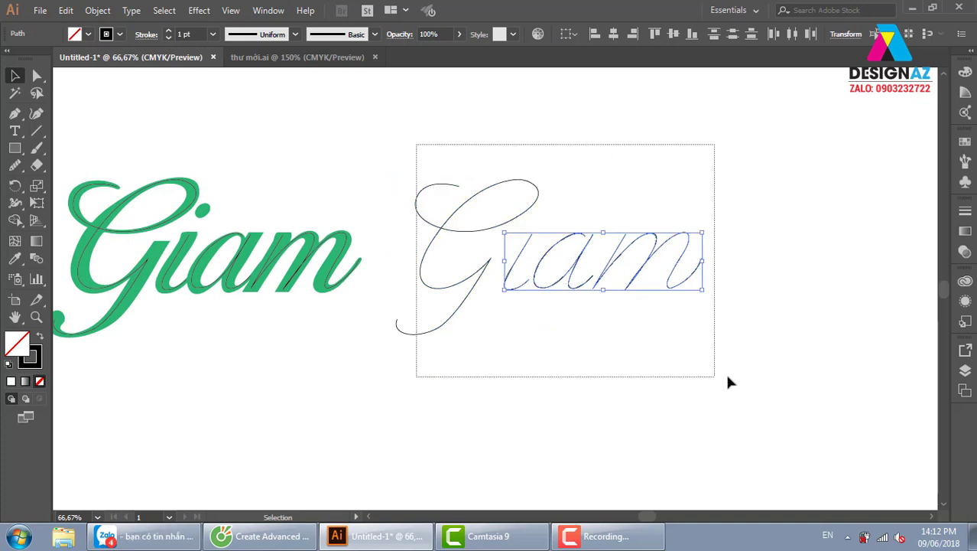
{"action": "left_click_drag", "start_coordinate": [586, 257], "coordinate": [660, 213]}
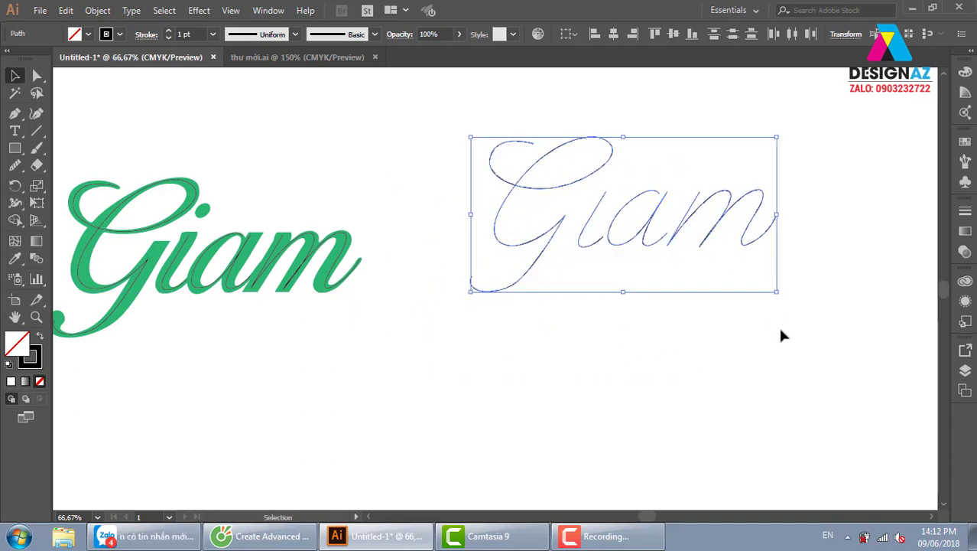
{"action": "left_click", "coordinate": [778, 324]}
Step: Check each outlined letter stroke, then place a Lorem ipsum text object below Giam
{"action": "left_click", "coordinate": [522, 185]}
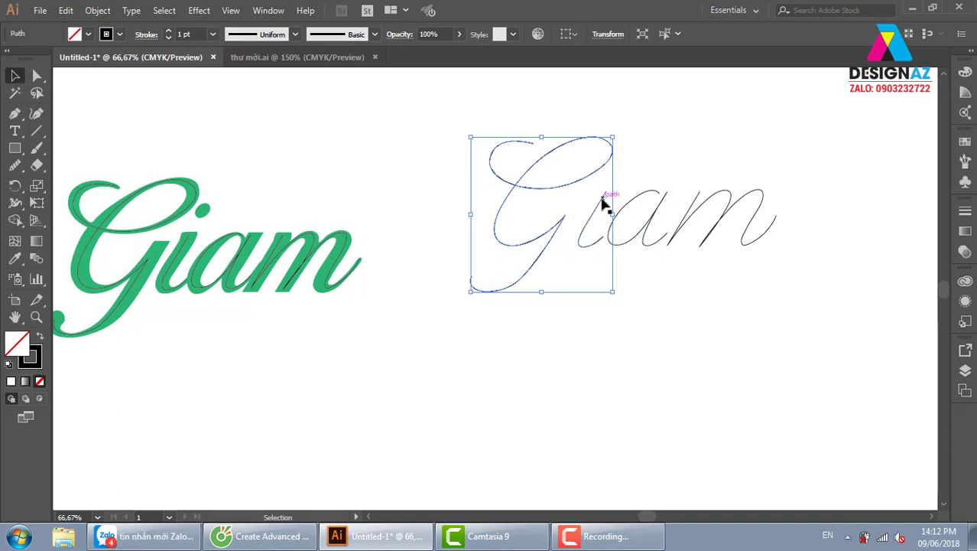
{"action": "left_click", "coordinate": [605, 201]}
{"action": "left_click", "coordinate": [656, 202]}
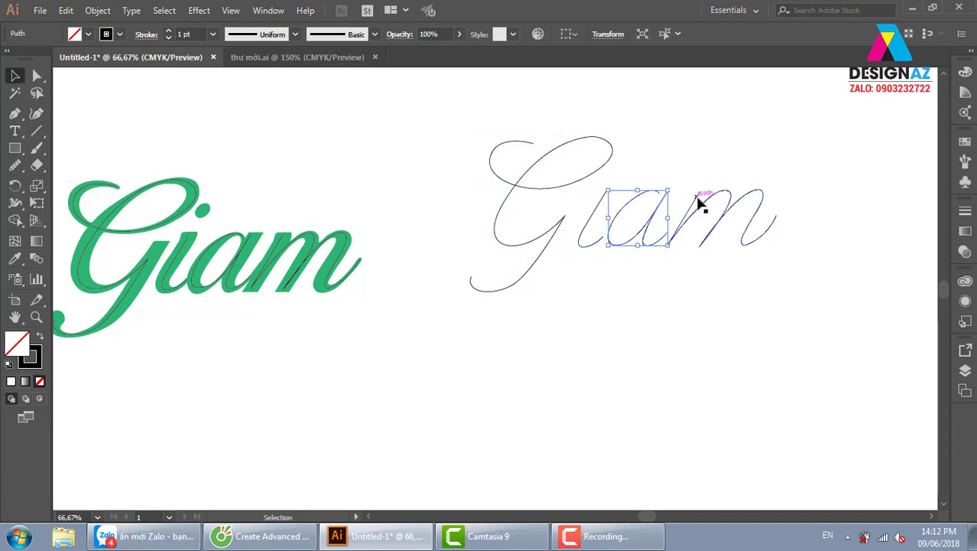
{"action": "left_click", "coordinate": [698, 201]}
{"action": "left_click", "coordinate": [595, 395]}
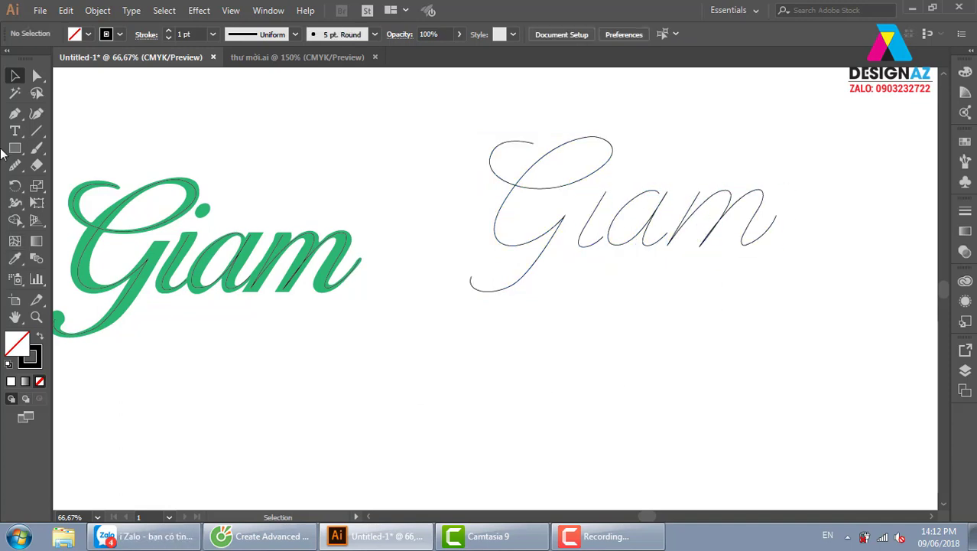
{"action": "key", "text": "t"}
{"action": "left_click", "coordinate": [581, 346]}
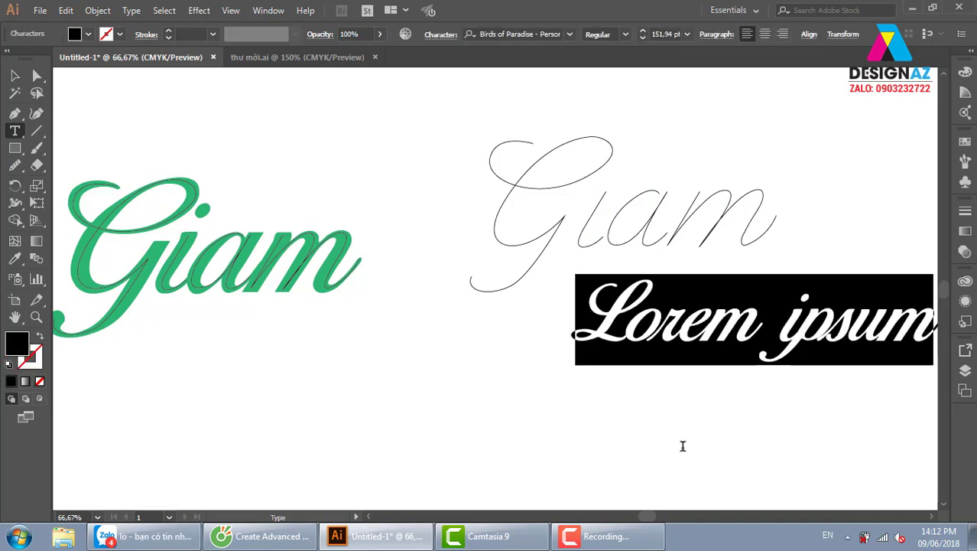
Step: Replace the placeholder with trial text 'chu' in the Bella Donna Personal Use font
{"action": "key", "text": "BackSpace"}
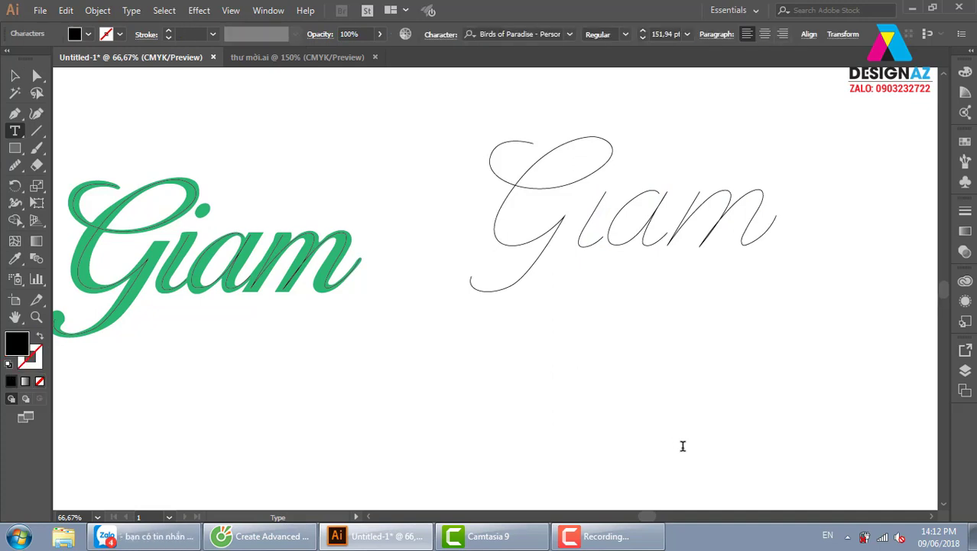
{"action": "type", "text": "s"}
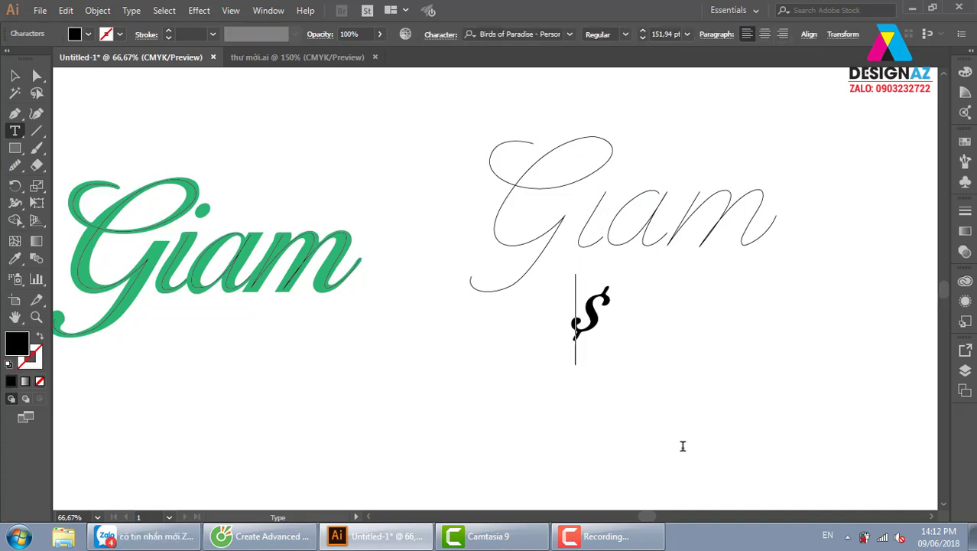
{"action": "key", "text": "BackSpace"}
{"action": "type", "text": "~"}
{"action": "key", "text": "BackSpace"}
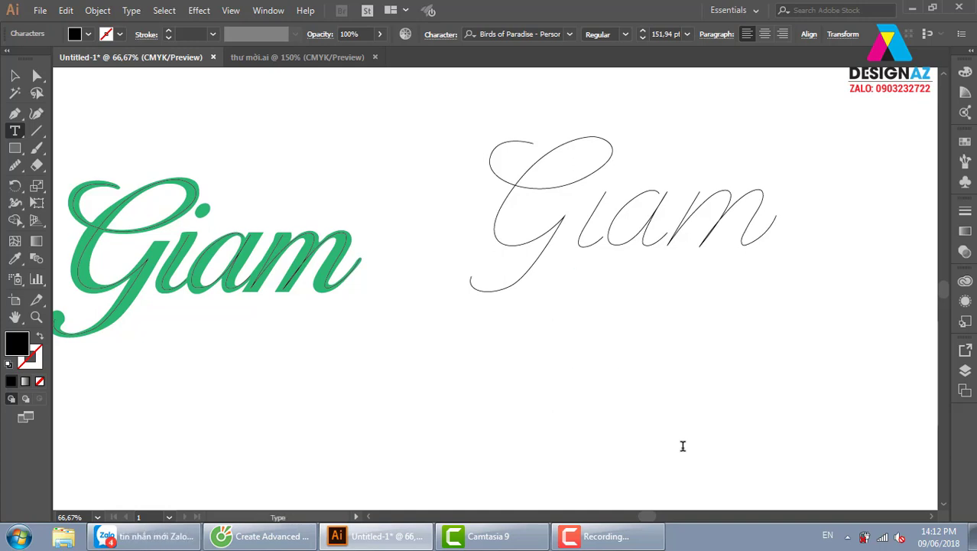
{"action": "left_click", "coordinate": [571, 35]}
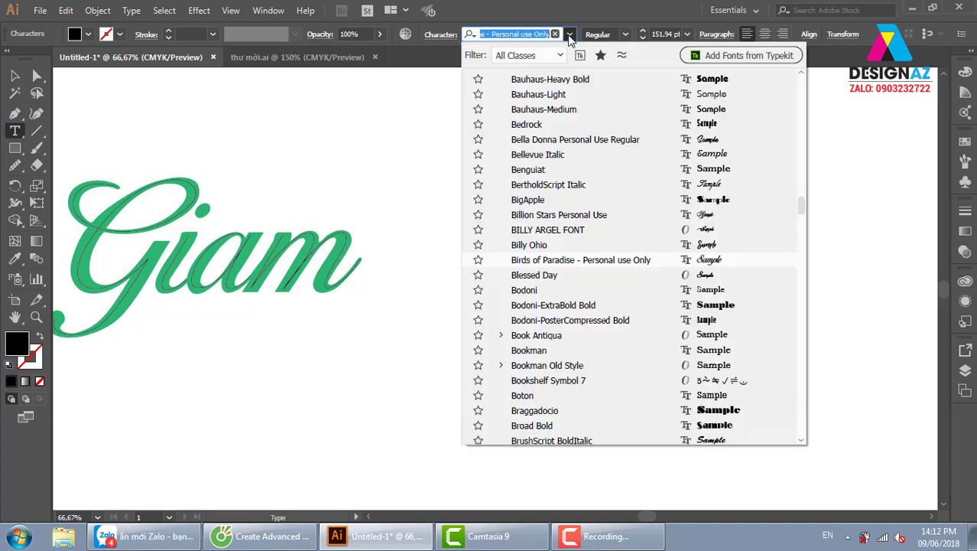
{"action": "left_click", "coordinate": [557, 142]}
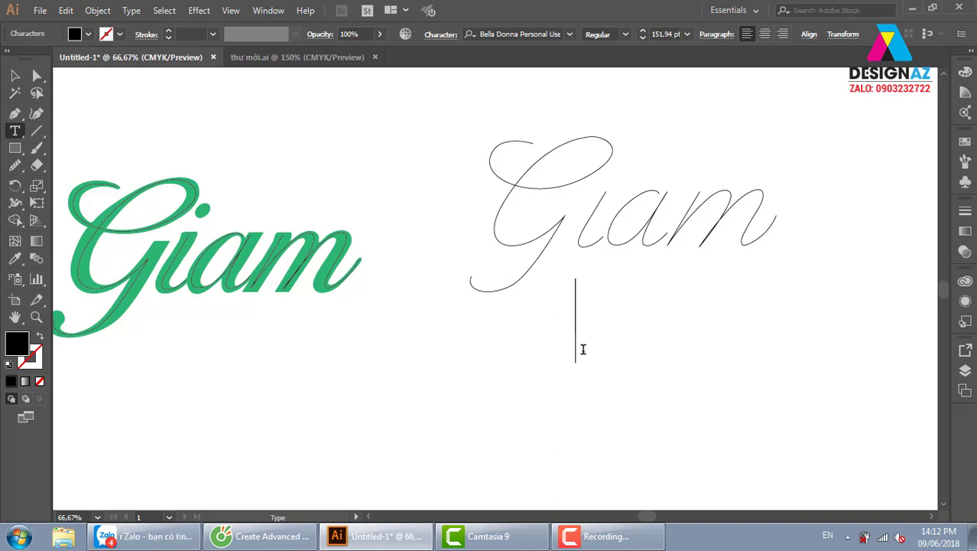
{"action": "type", "text": "G"}
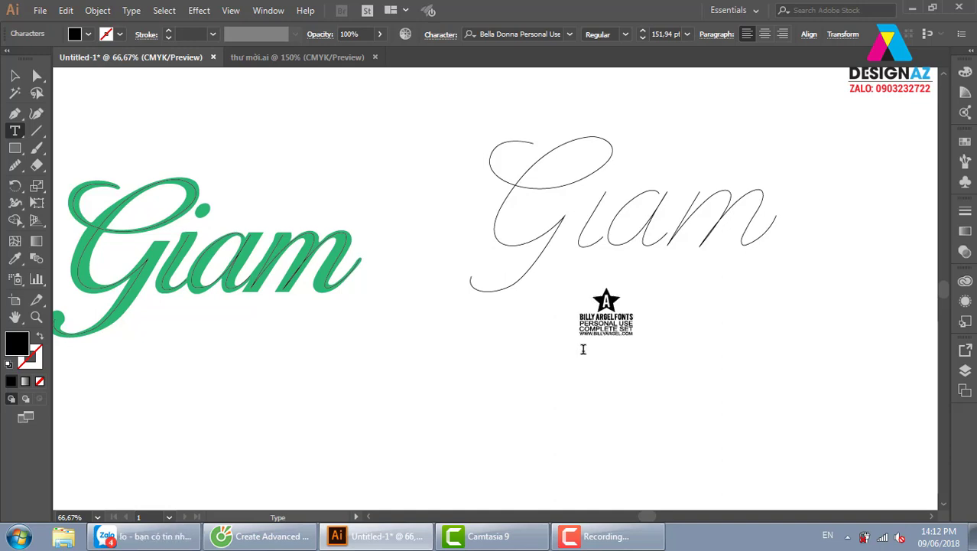
{"action": "key", "text": "BackSpace"}
{"action": "type", "text": "G"}
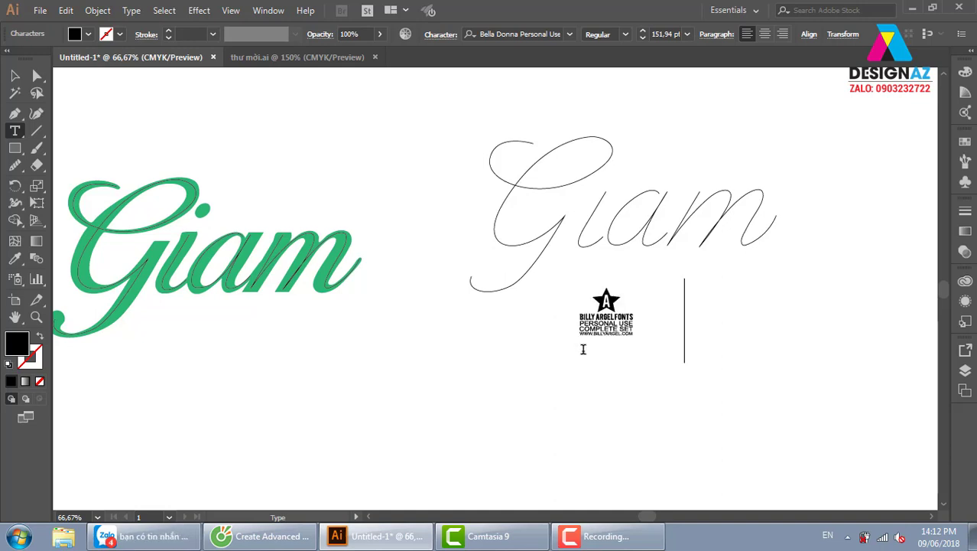
{"action": "type", "text": "p"}
{"action": "key", "text": "BackSpace"}
{"action": "type", "text": "c"}
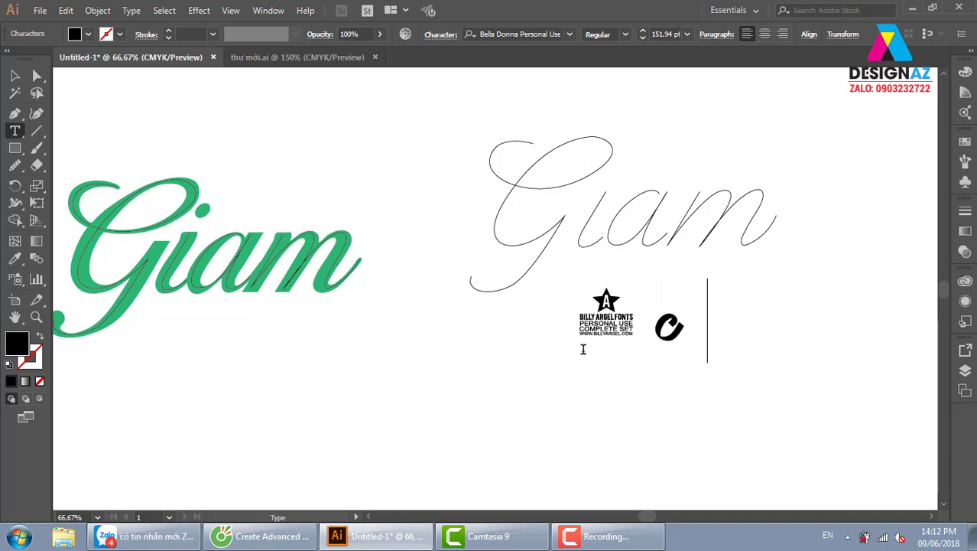
{"action": "type", "text": "hu"}
{"action": "key", "text": "Escape"}
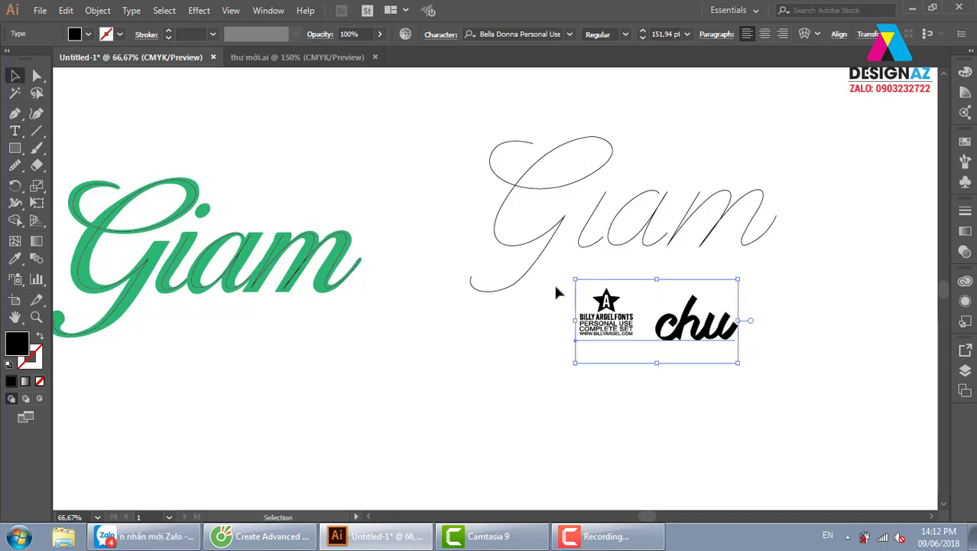
Step: Switch the '4 chu' text to Bellevue Italic and move it down and left
{"action": "left_click", "coordinate": [540, 34]}
{"action": "key", "text": "Down"}
{"action": "key", "text": "Down"}
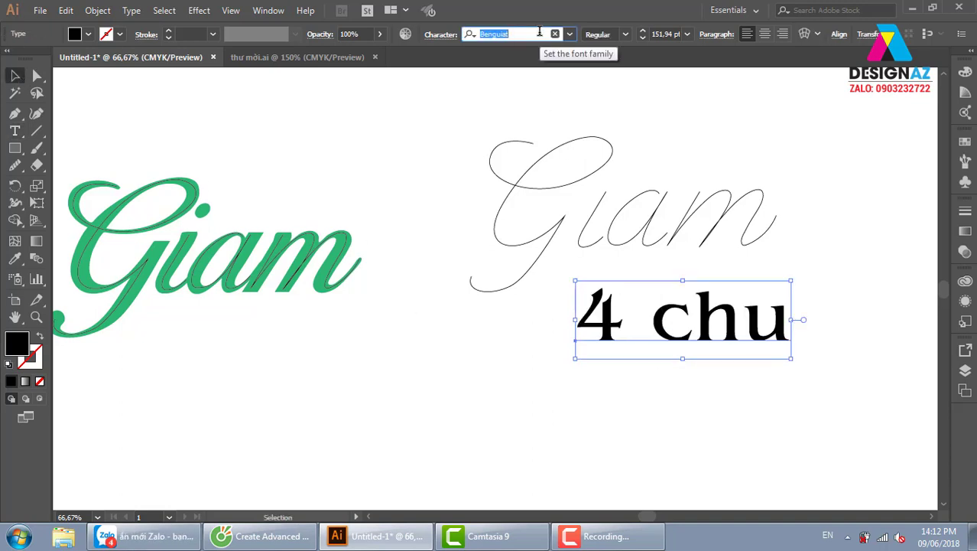
{"action": "key", "text": "Down"}
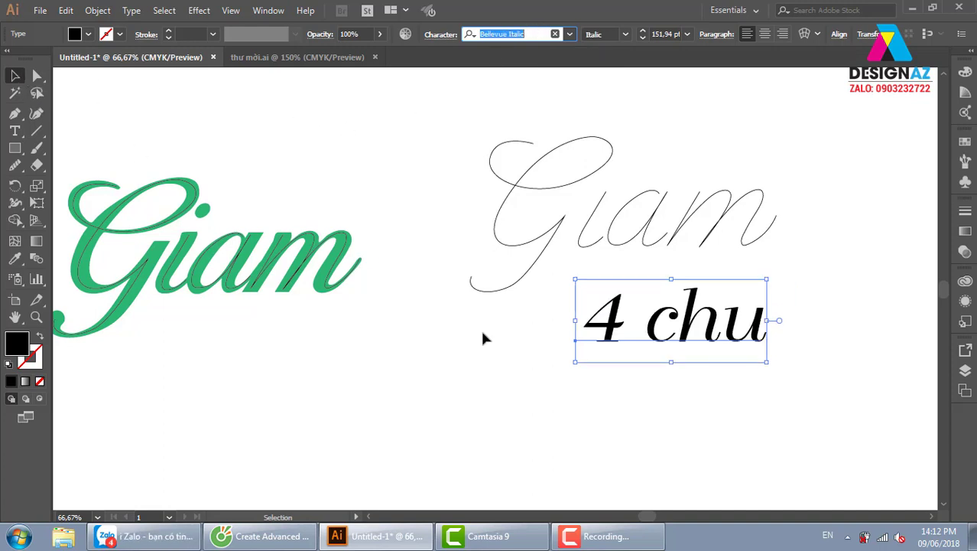
{"action": "left_click", "coordinate": [482, 334]}
{"action": "left_click_drag", "start_coordinate": [702, 334], "coordinate": [644, 360]}
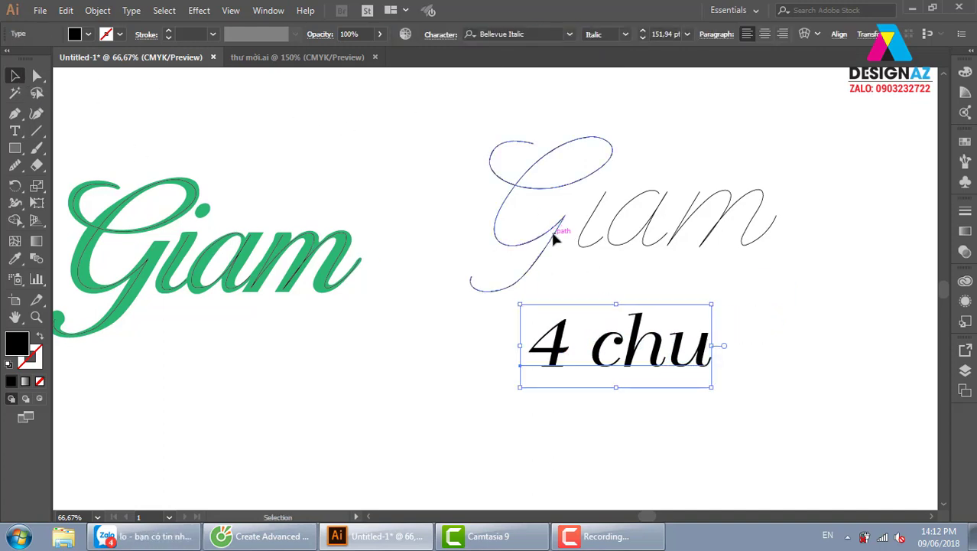
Step: Check the i, a and m strokes, then select and delete the '4 chu' text
{"action": "left_click", "coordinate": [594, 219]}
{"action": "left_click", "coordinate": [662, 202]}
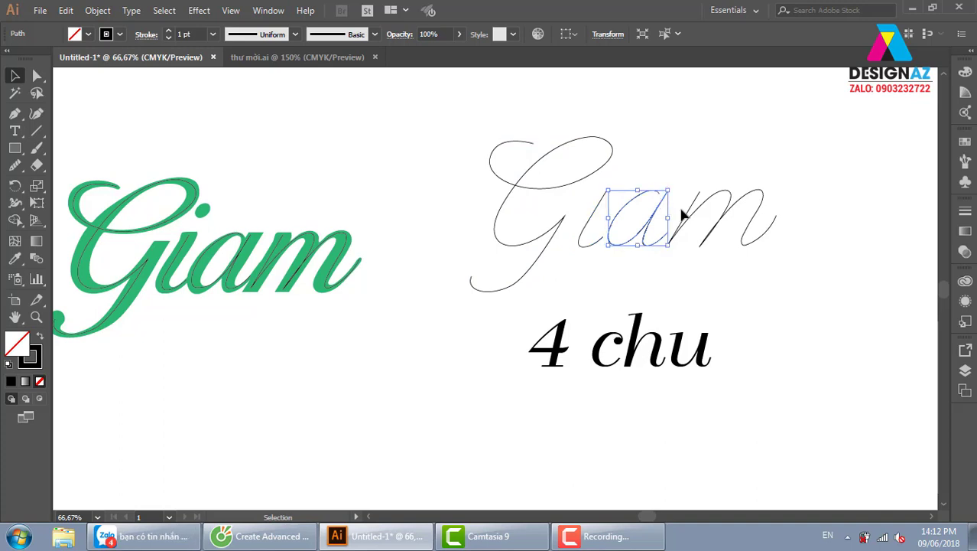
{"action": "left_click", "coordinate": [702, 196]}
{"action": "left_click_drag", "start_coordinate": [449, 425], "coordinate": [774, 352]}
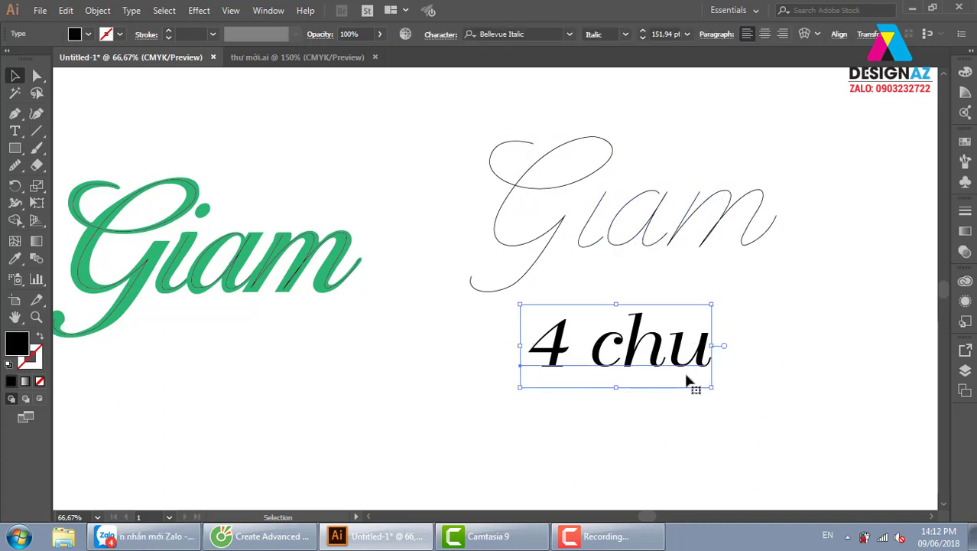
{"action": "key", "text": "Delete"}
Step: Draw a small circle below the outlined Giam and fill it with the orange gradient
{"action": "left_click", "coordinate": [14, 148]}
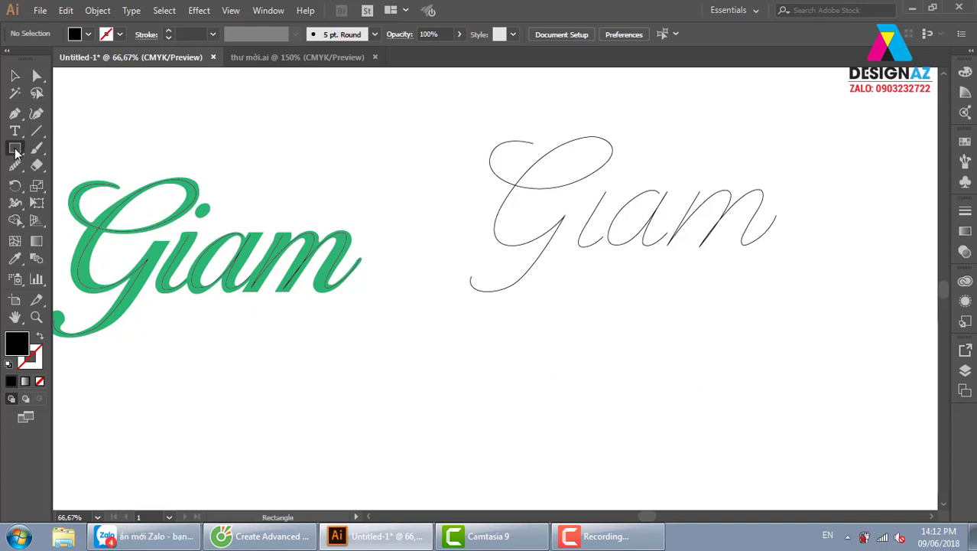
{"action": "left_click", "coordinate": [73, 182]}
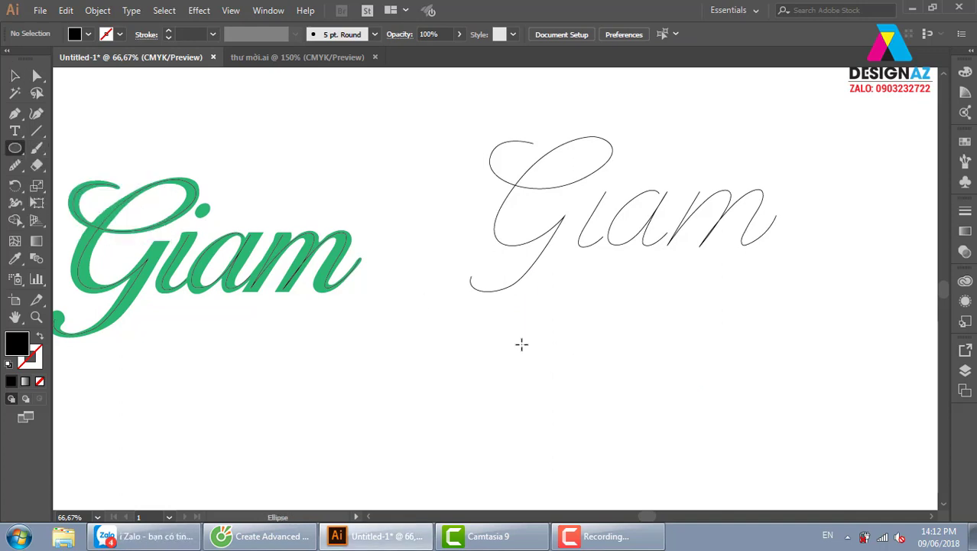
{"action": "left_click_drag", "start_coordinate": [503, 360], "coordinate": [517, 361]}
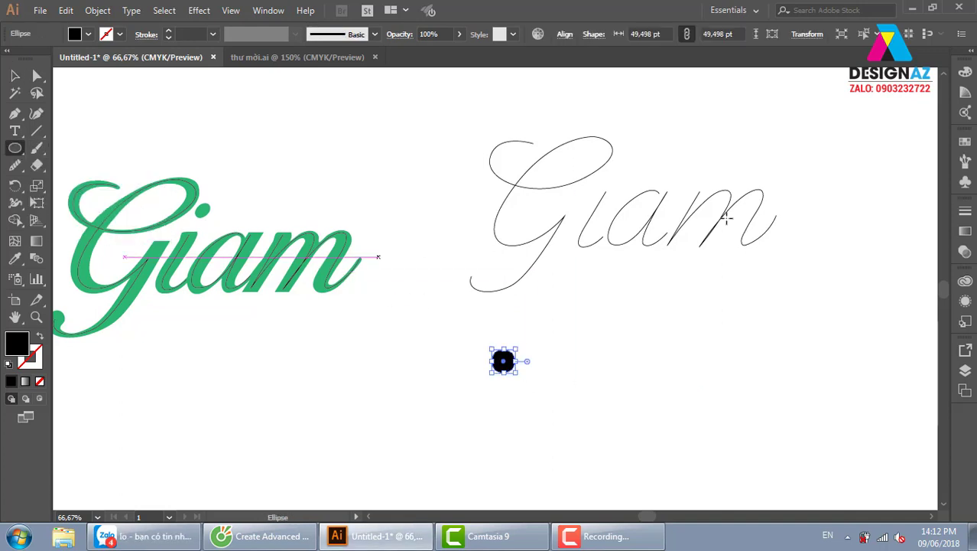
{"action": "left_click", "coordinate": [965, 140]}
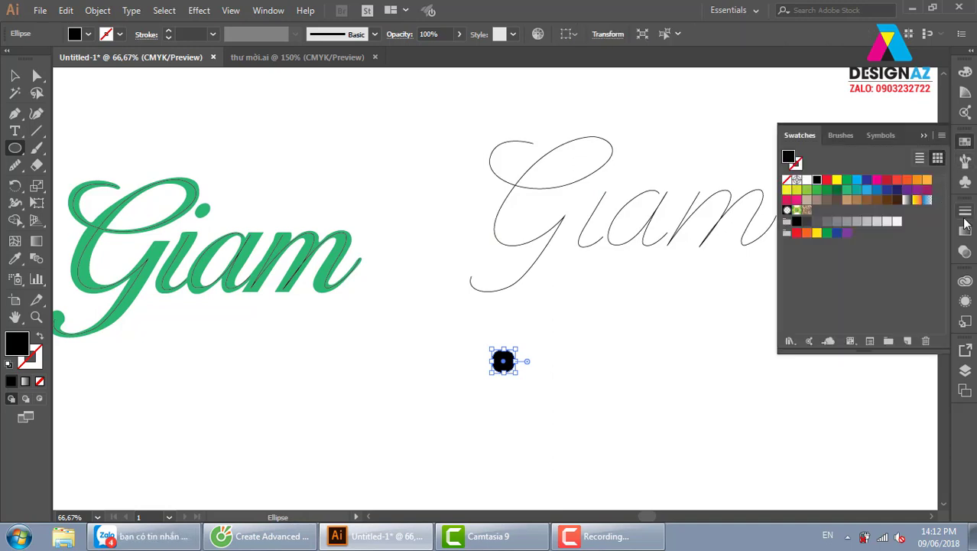
{"action": "left_click", "coordinate": [917, 201]}
Step: Copy the circle straight to the right, then select and group both circles
{"action": "key", "text": "v"}
{"action": "left_click", "coordinate": [710, 370]}
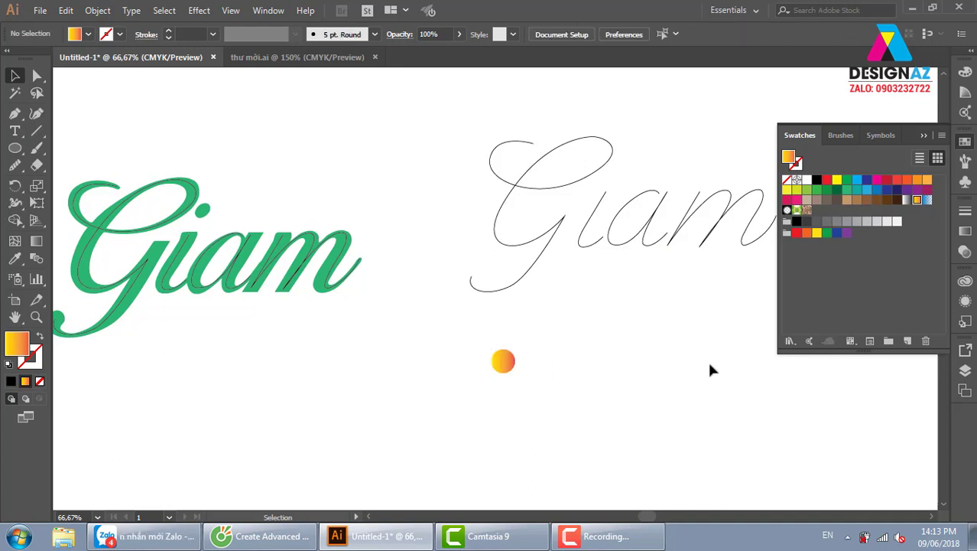
{"action": "left_click_drag", "start_coordinate": [709, 370], "coordinate": [485, 375]}
{"action": "left_click_drag", "start_coordinate": [388, 376], "coordinate": [549, 365]}
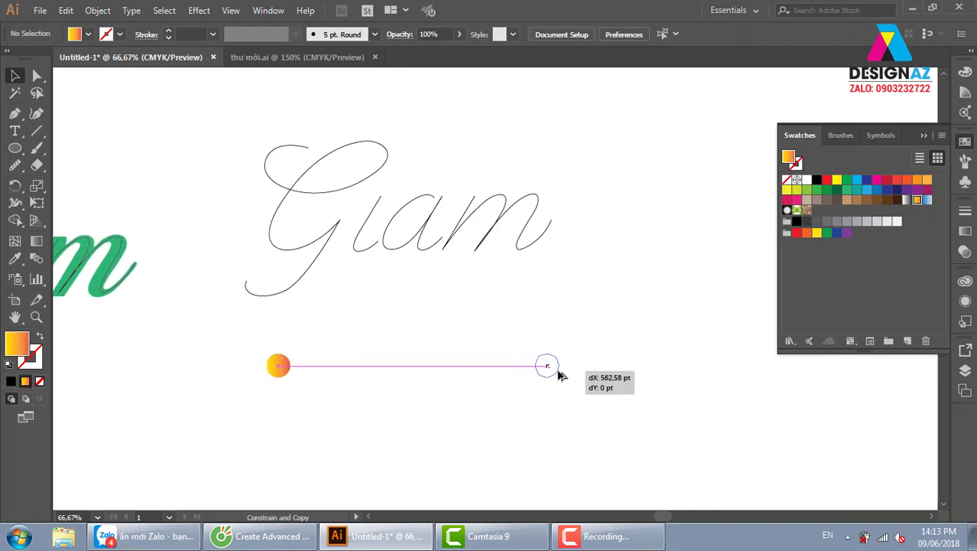
{"action": "left_click_drag", "start_coordinate": [240, 348], "coordinate": [606, 400]}
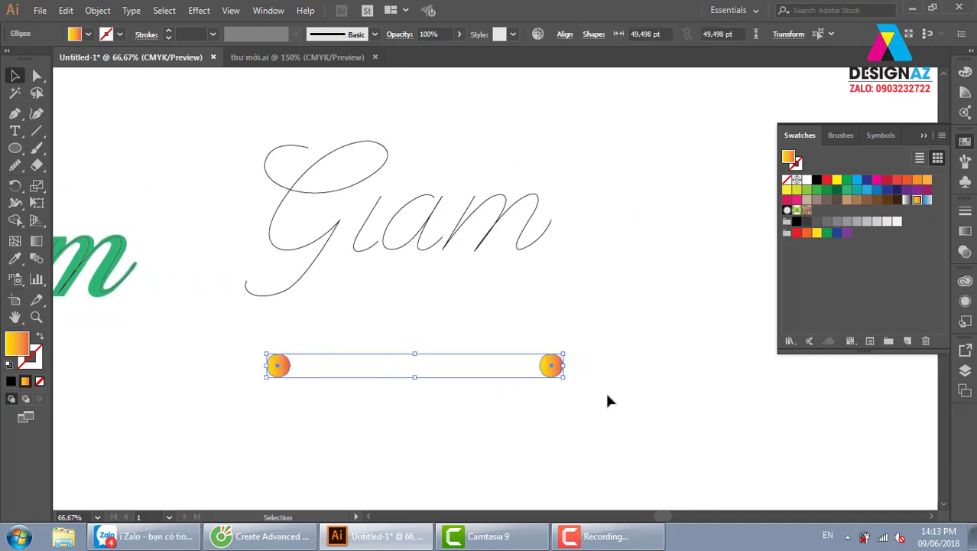
{"action": "key", "text": "ctrl+g"}
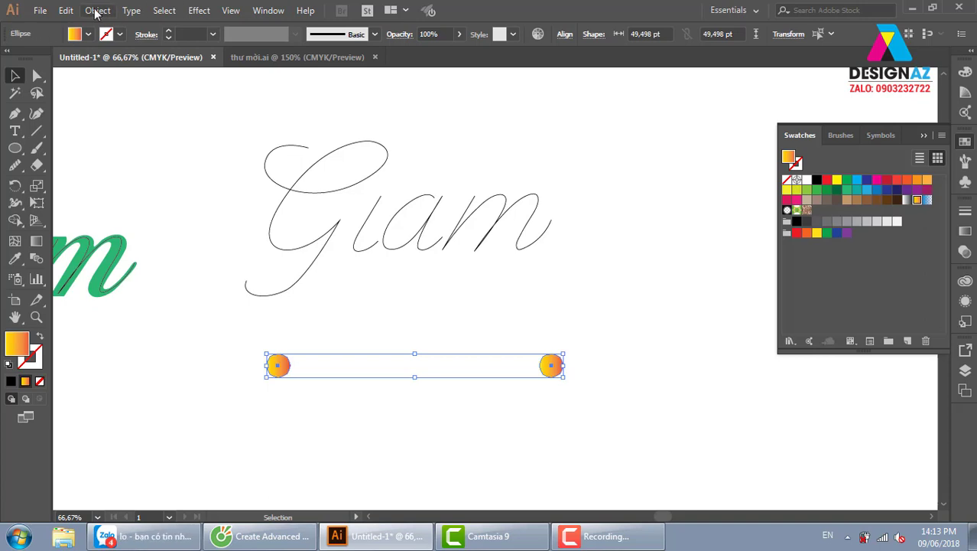
Step: Blend the two orange circles with Object > Blend > Make, try 1 Specified Step, then undo
{"action": "left_click", "coordinate": [97, 10]}
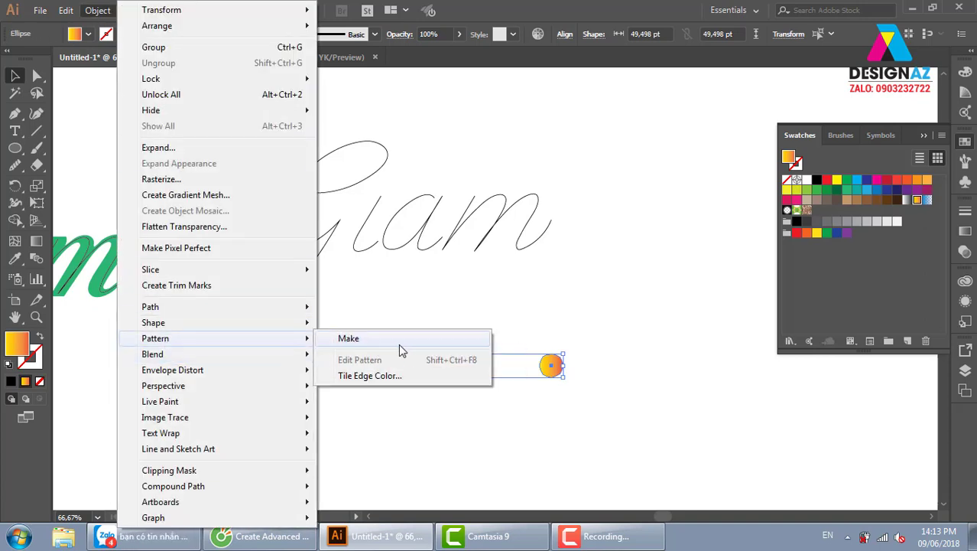
{"action": "mouse_move", "coordinate": [152, 353]}
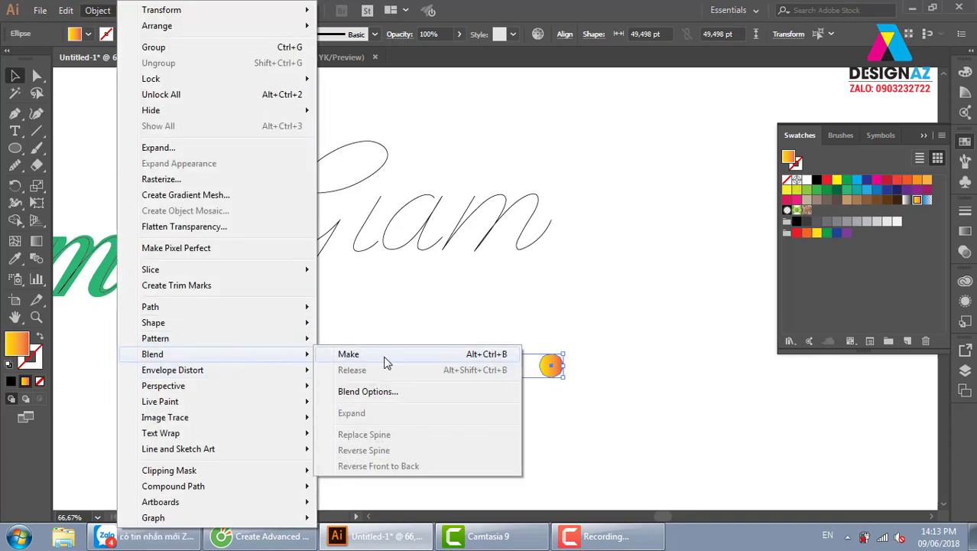
{"action": "left_click", "coordinate": [385, 356]}
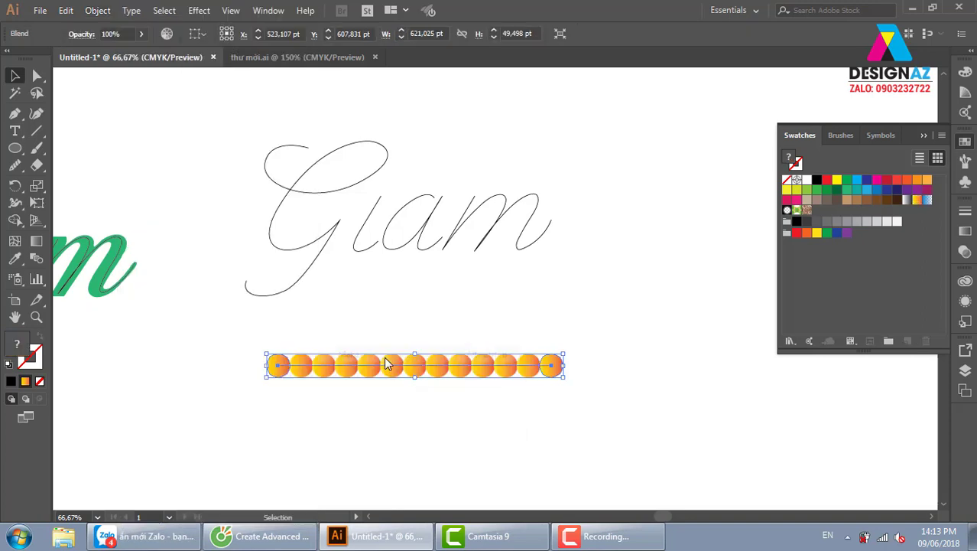
{"action": "double_click", "coordinate": [36, 260]}
{"action": "left_click", "coordinate": [442, 220]}
{"action": "left_click", "coordinate": [444, 228]}
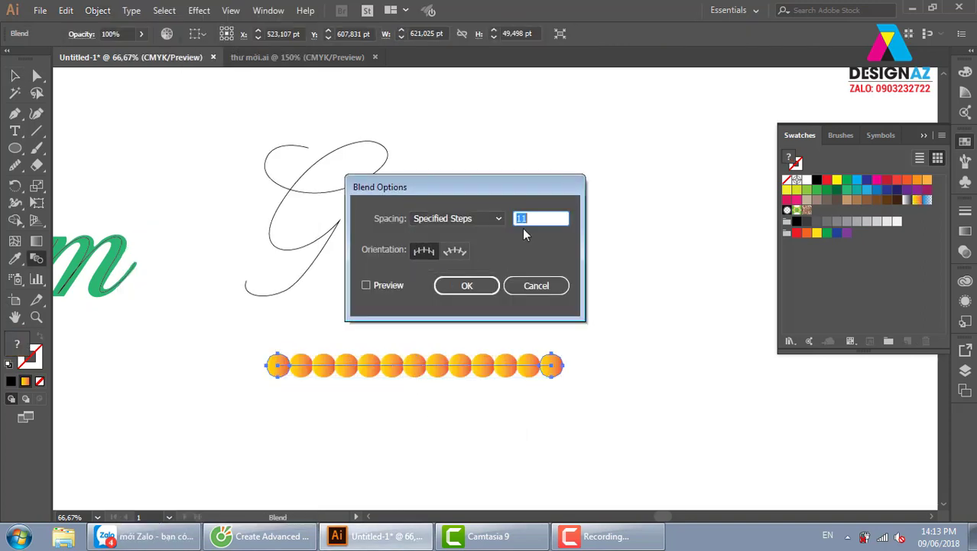
{"action": "left_click", "coordinate": [479, 221]}
{"action": "left_click", "coordinate": [476, 231]}
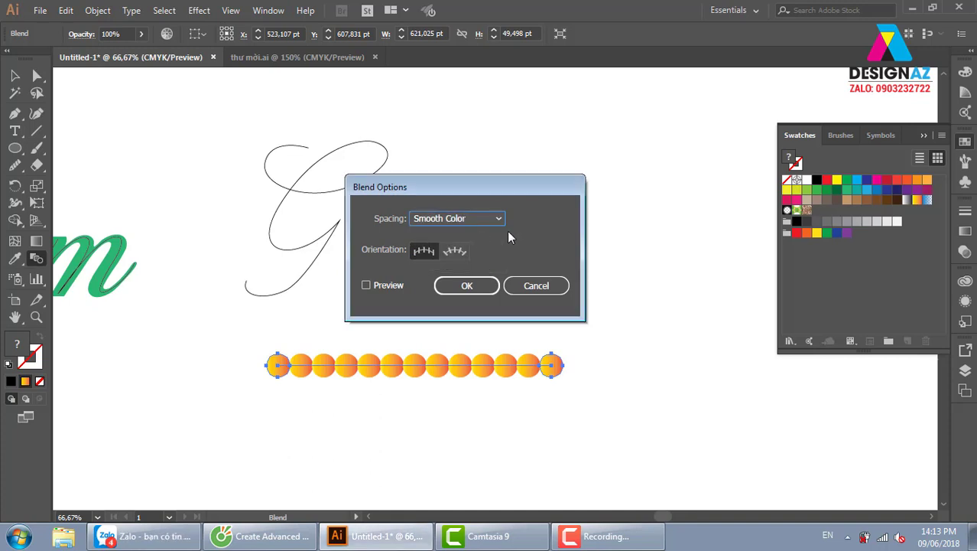
{"action": "left_click", "coordinate": [493, 221]}
{"action": "left_click", "coordinate": [479, 248]}
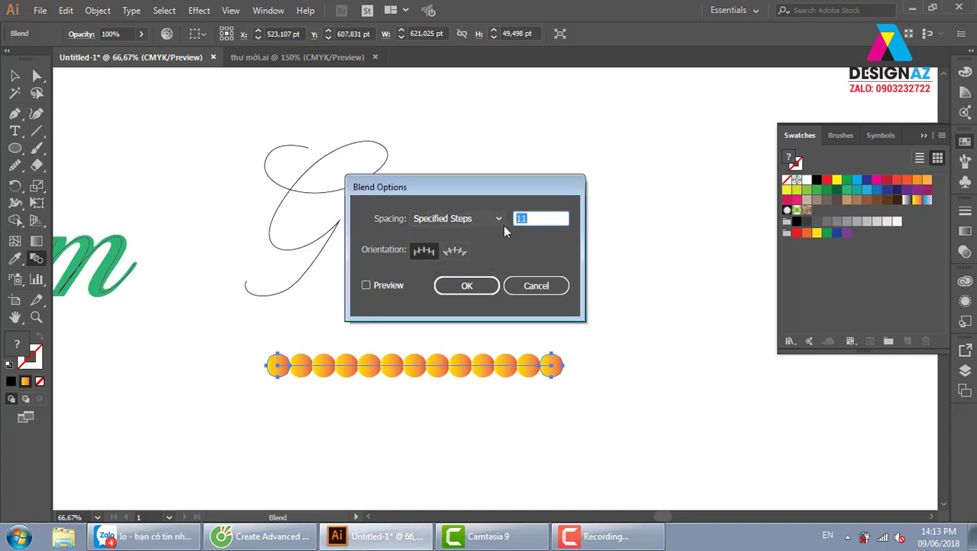
{"action": "type", "text": "1"}
{"action": "key", "text": "Return"}
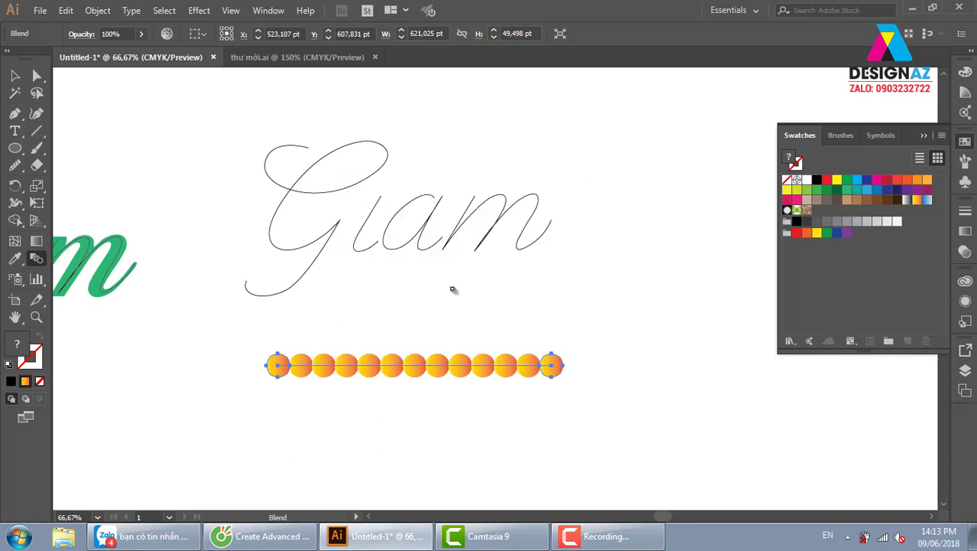
{"action": "key", "text": "v"}
{"action": "key", "text": "ctrl+z"}
{"action": "key", "text": "w"}
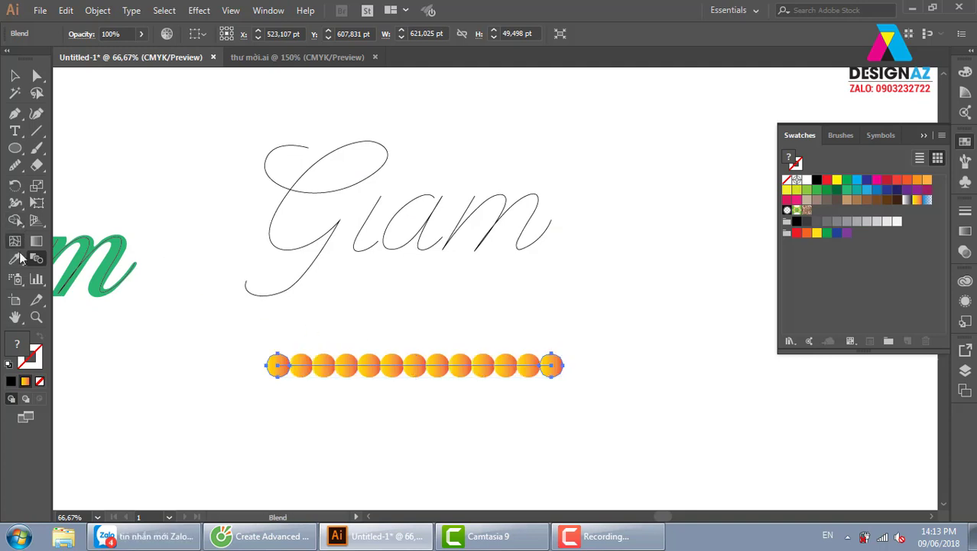
Step: In Blend Options with Preview on, set Specified Steps to 75 for a smooth tube
{"action": "left_click", "coordinate": [98, 10]}
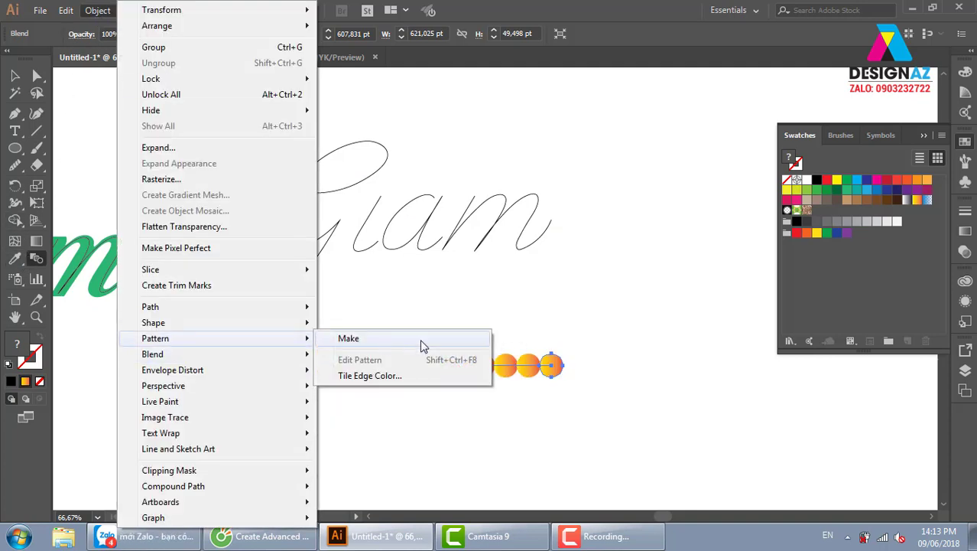
{"action": "mouse_move", "coordinate": [152, 354]}
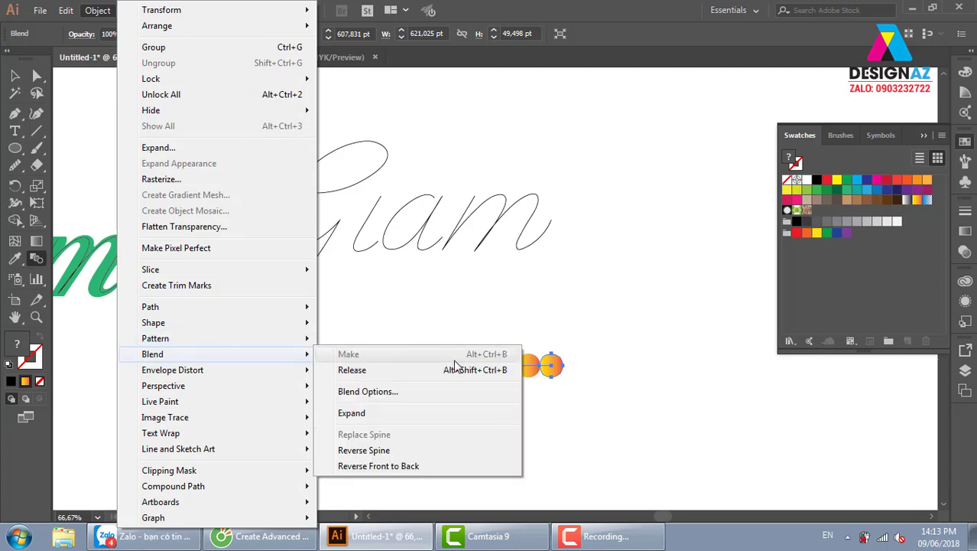
{"action": "left_click", "coordinate": [419, 393]}
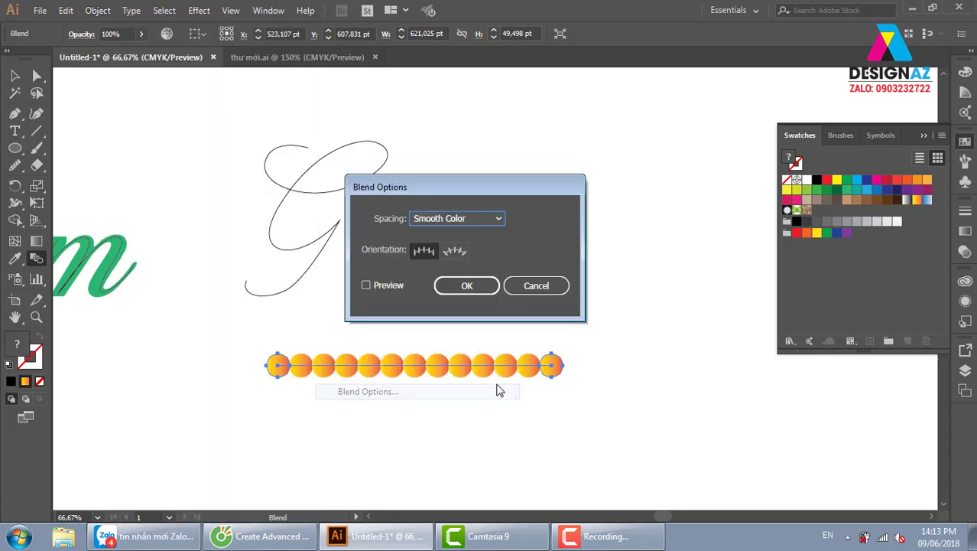
{"action": "left_click", "coordinate": [366, 285]}
{"action": "left_click", "coordinate": [476, 218]}
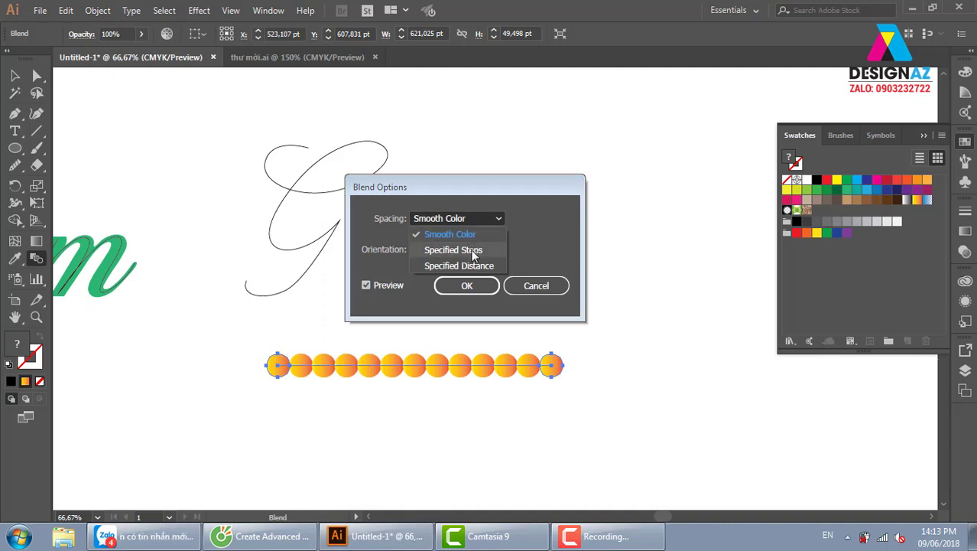
{"action": "left_click", "coordinate": [475, 255]}
{"action": "type", "text": "29"}
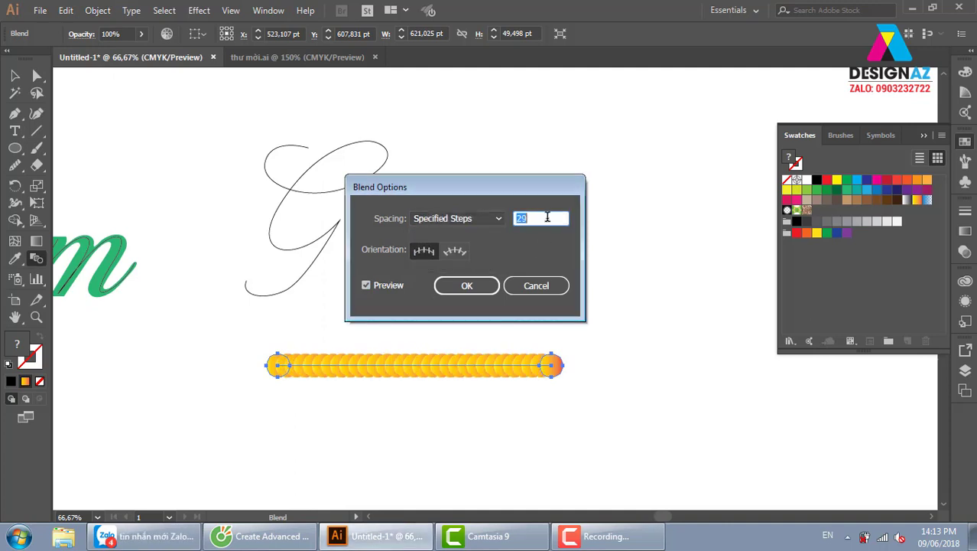
{"action": "key", "text": "shift+Up"}
{"action": "key", "text": "shift+Up"}
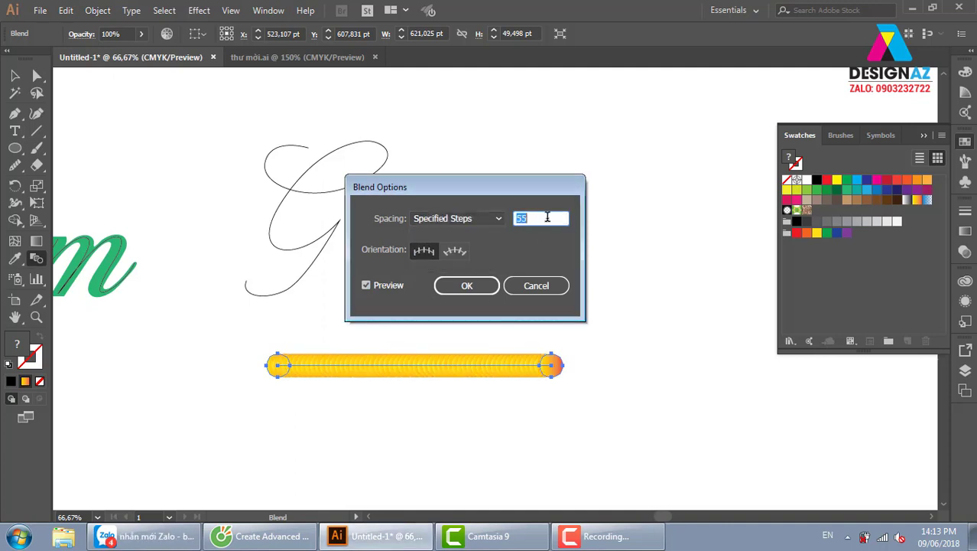
{"action": "key", "text": "Down"}
{"action": "key", "text": "Down"}
{"action": "key", "text": "Down"}
{"action": "key", "text": "Down"}
{"action": "key", "text": "Down"}
{"action": "key", "text": "Down"}
{"action": "key", "text": "Down"}
{"action": "left_click", "coordinate": [480, 293]}
Step: Enter the blend and rotate the right end circle so its gradient runs vertically
{"action": "left_click", "coordinate": [14, 76]}
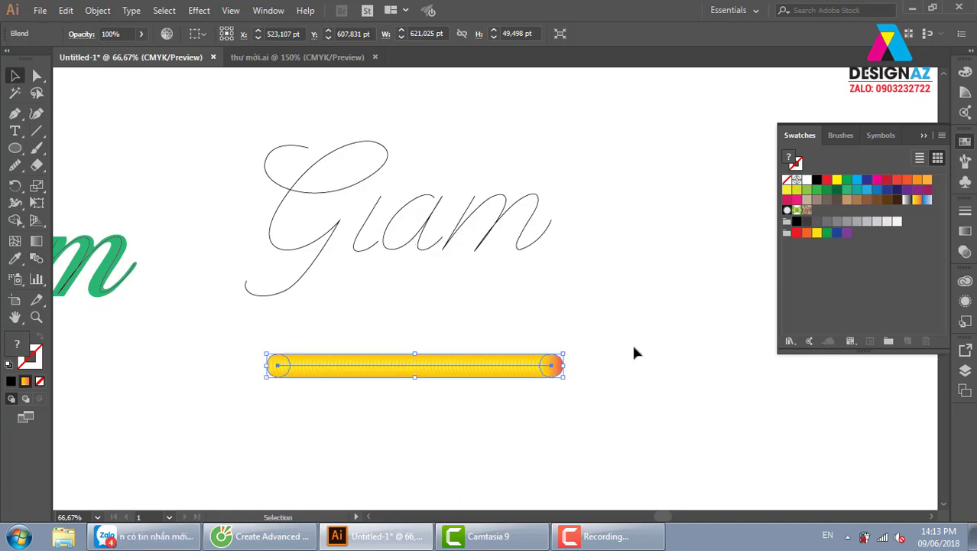
{"action": "left_click", "coordinate": [632, 342]}
{"action": "left_click", "coordinate": [560, 374]}
{"action": "double_click", "coordinate": [559, 371]}
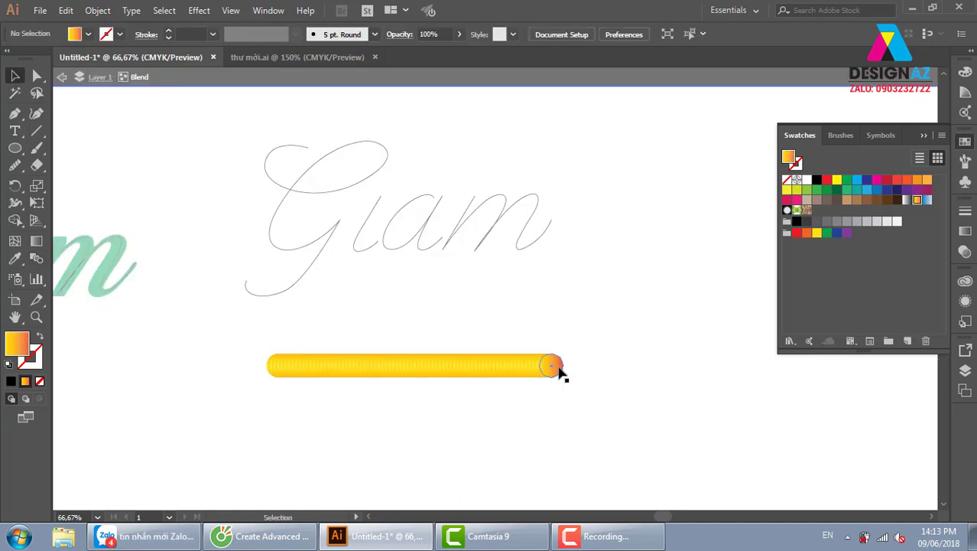
{"action": "left_click_drag", "start_coordinate": [570, 350], "coordinate": [583, 392]}
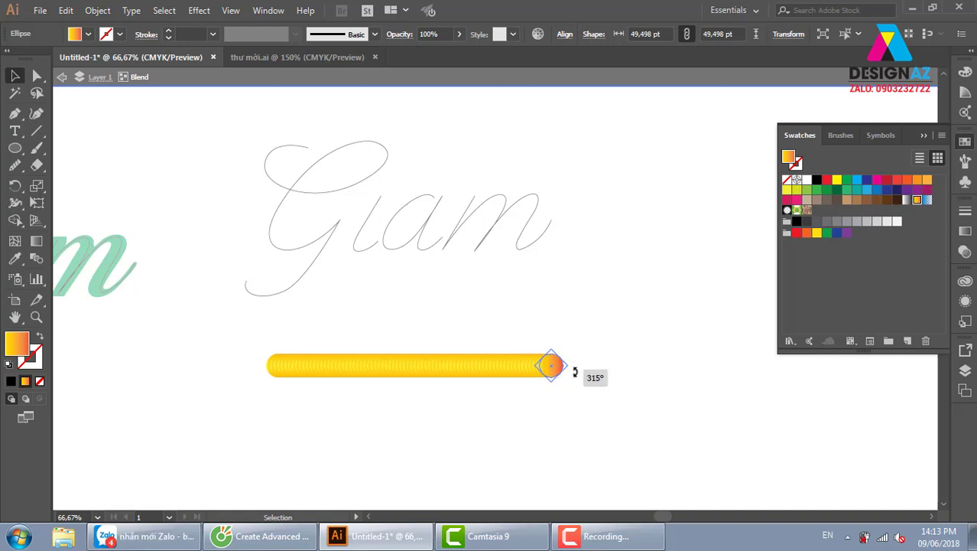
Step: Rotate the left end circle to match, so the tube shades yellow top to orange bottom
{"action": "left_click", "coordinate": [625, 384]}
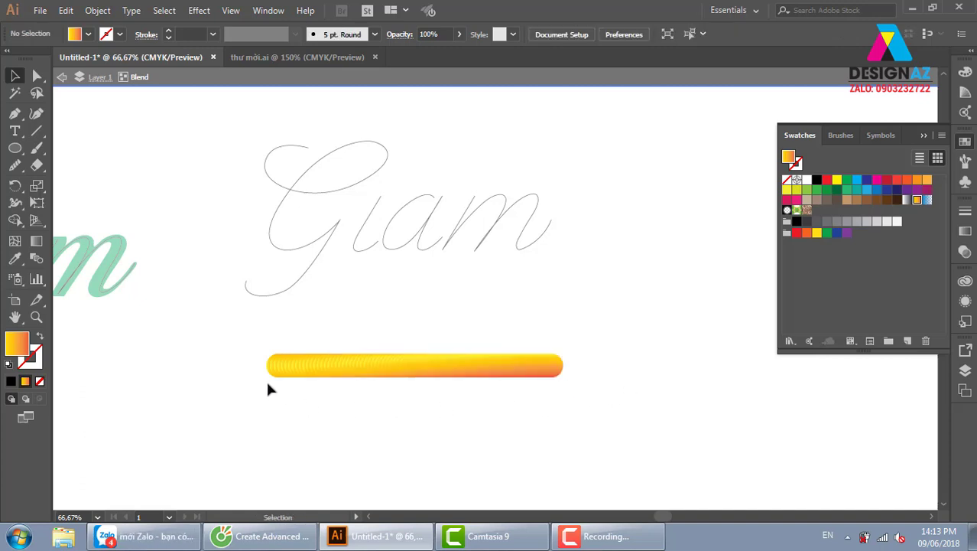
{"action": "left_click", "coordinate": [276, 367]}
{"action": "mouse_move", "coordinate": [290, 349]}
{"action": "left_mouse_down"}
{"action": "mouse_move", "coordinate": [299, 384]}
{"action": "mouse_move", "coordinate": [352, 412]}
{"action": "left_mouse_up"}
{"action": "left_click", "coordinate": [348, 409]}
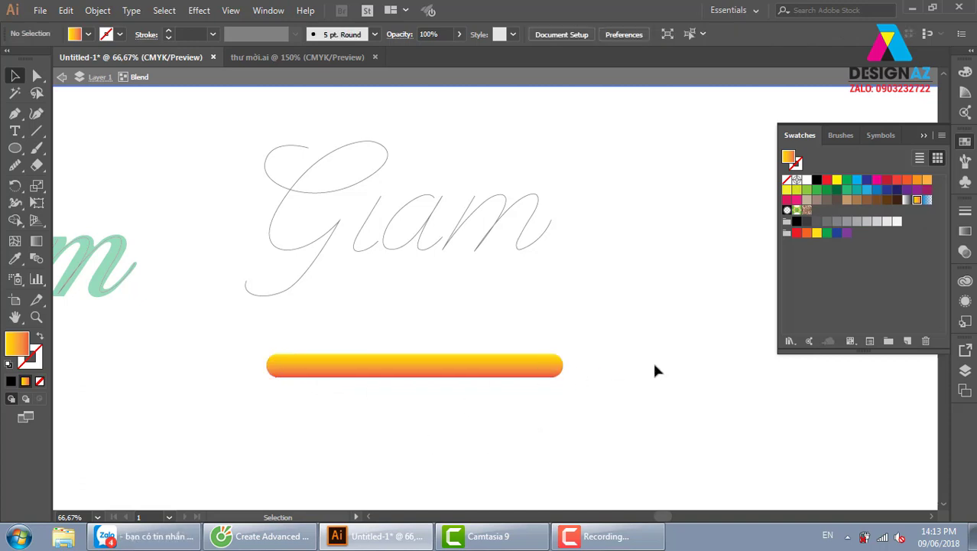
{"action": "left_click", "coordinate": [435, 373]}
{"action": "left_click_drag", "start_coordinate": [495, 408], "coordinate": [514, 370]}
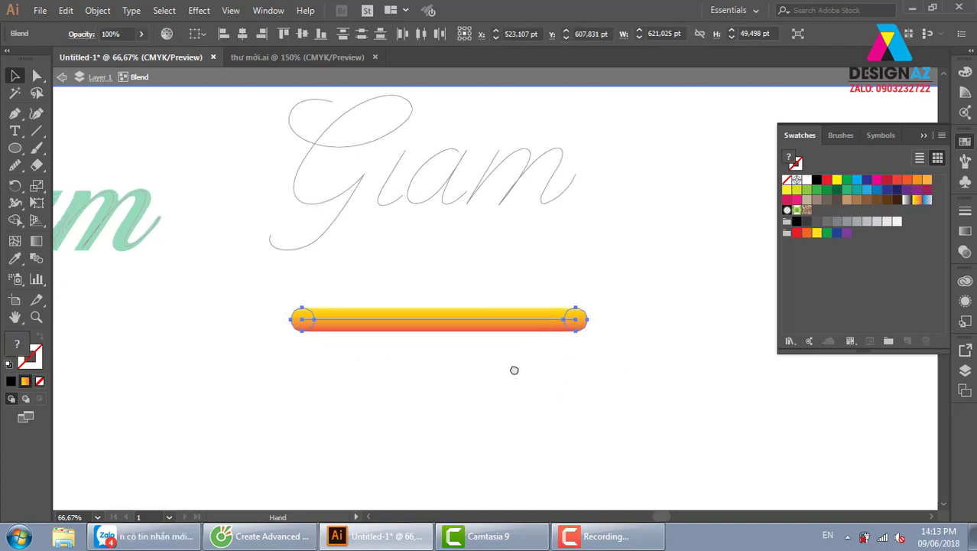
Step: Place a copy of the tube below the original and select its right end circle
{"action": "left_click", "coordinate": [513, 370]}
{"action": "left_click_drag", "start_coordinate": [520, 327], "coordinate": [525, 397]}
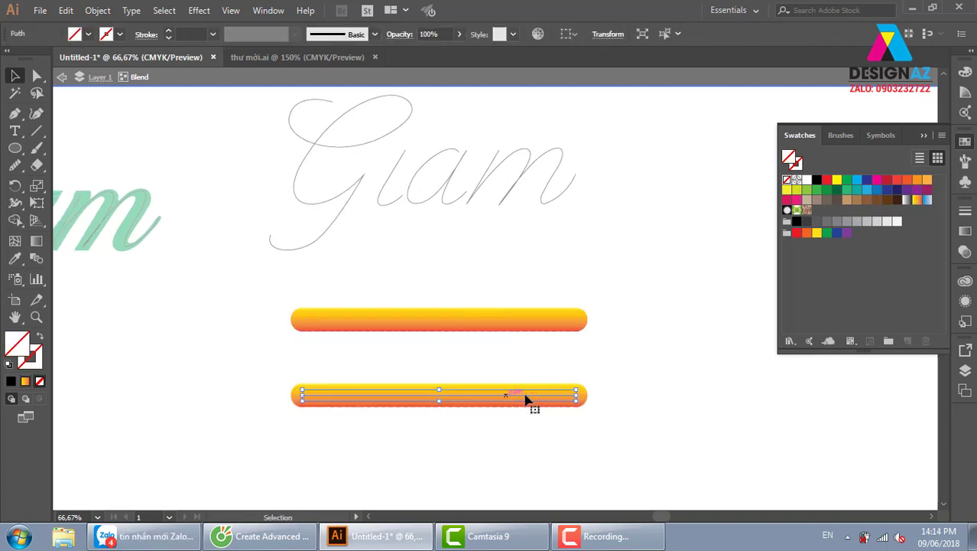
{"action": "left_click", "coordinate": [601, 398]}
{"action": "left_click", "coordinate": [583, 396]}
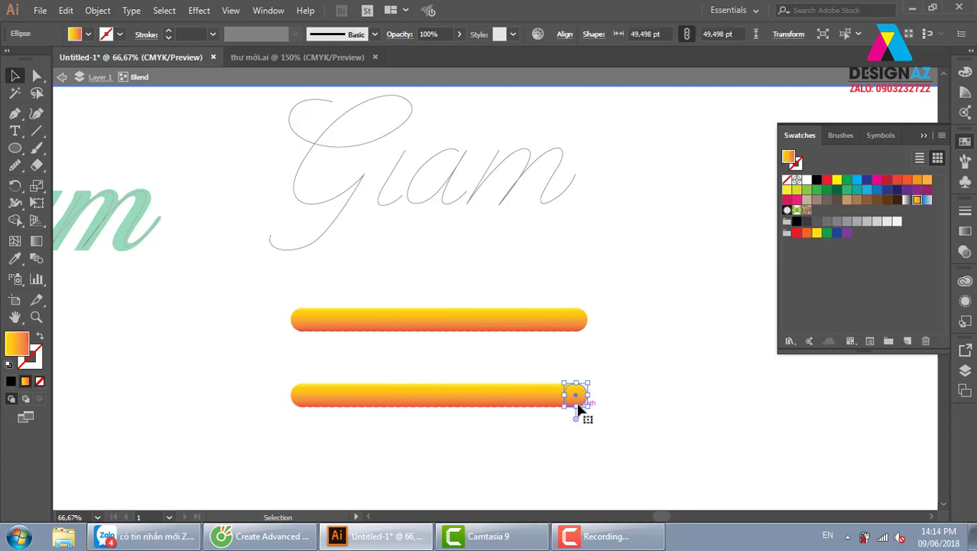
{"action": "left_click", "coordinate": [616, 396]}
{"action": "left_click", "coordinate": [581, 398]}
Step: Remove the middle gradient stops and make both remaining stops blue
{"action": "left_click", "coordinate": [965, 231]}
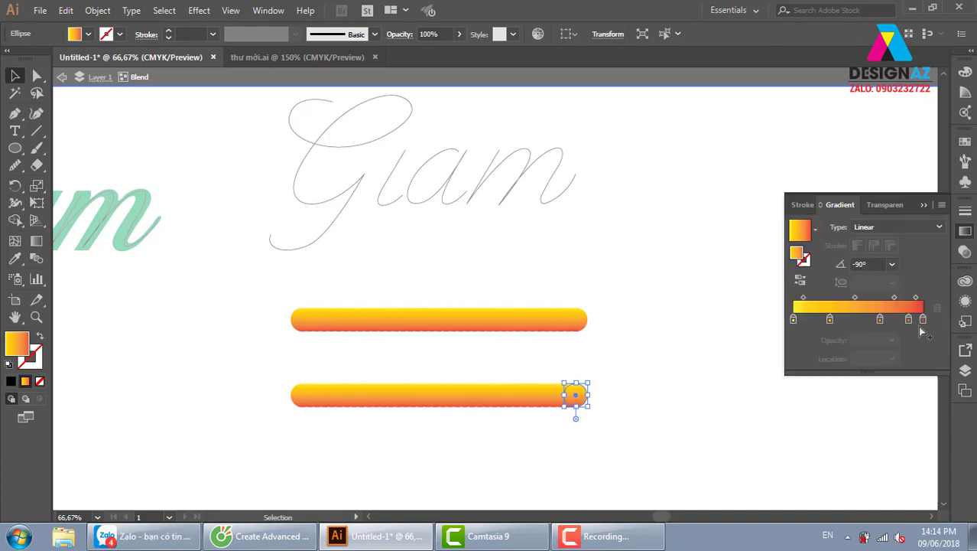
{"action": "mouse_move", "coordinate": [908, 318]}
{"action": "left_mouse_down"}
{"action": "mouse_move", "coordinate": [911, 338]}
{"action": "mouse_move", "coordinate": [887, 346]}
{"action": "left_mouse_up"}
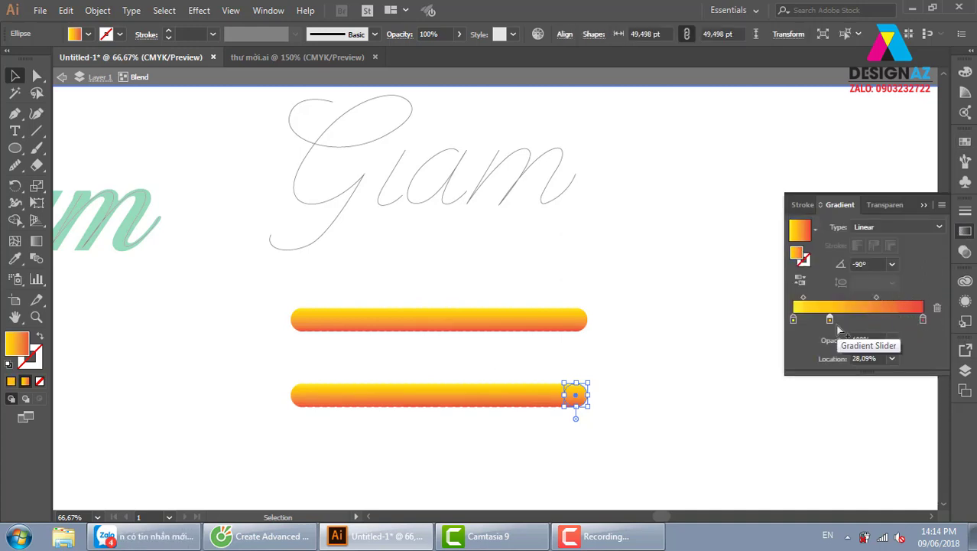
{"action": "left_click_drag", "start_coordinate": [830, 320], "coordinate": [856, 352]}
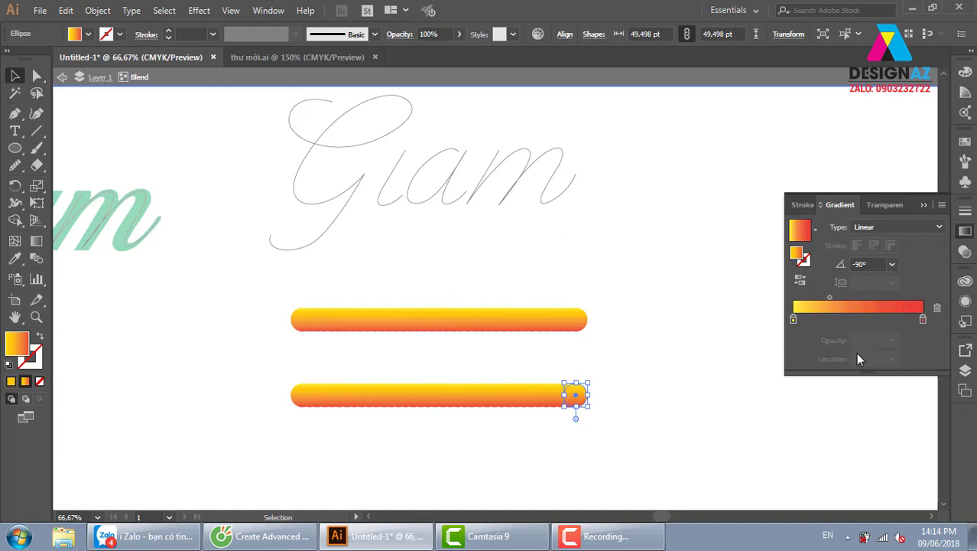
{"action": "double_click", "coordinate": [921, 319]}
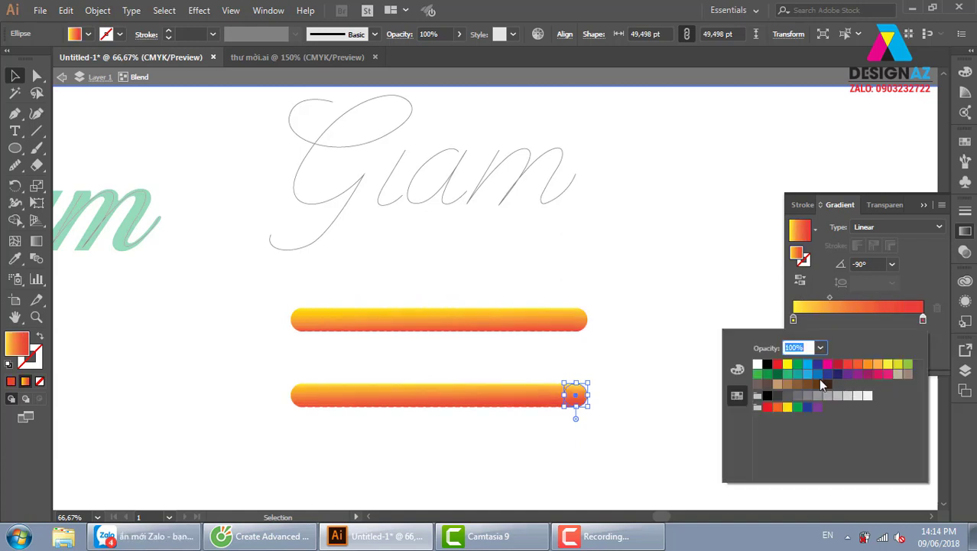
{"action": "left_click", "coordinate": [818, 373]}
{"action": "double_click", "coordinate": [793, 320]}
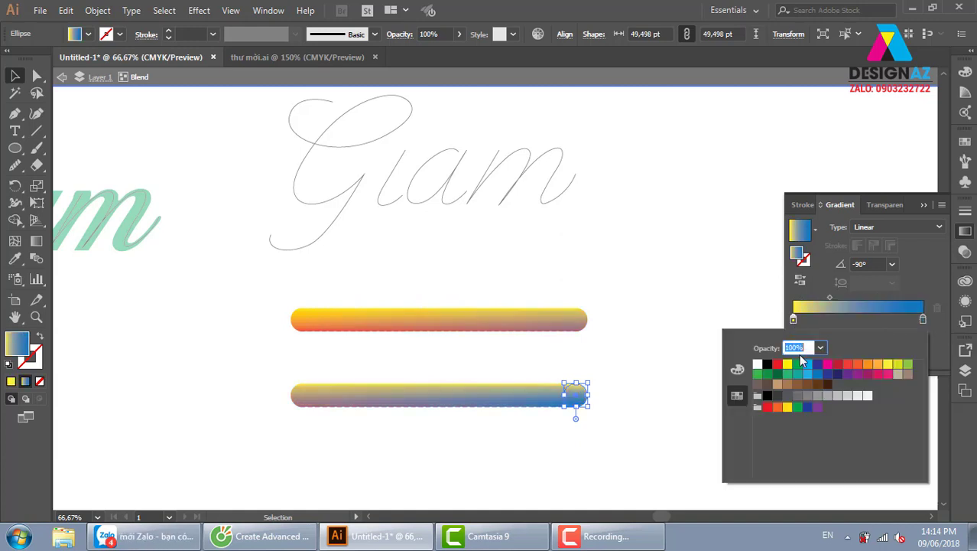
{"action": "left_click", "coordinate": [808, 373]}
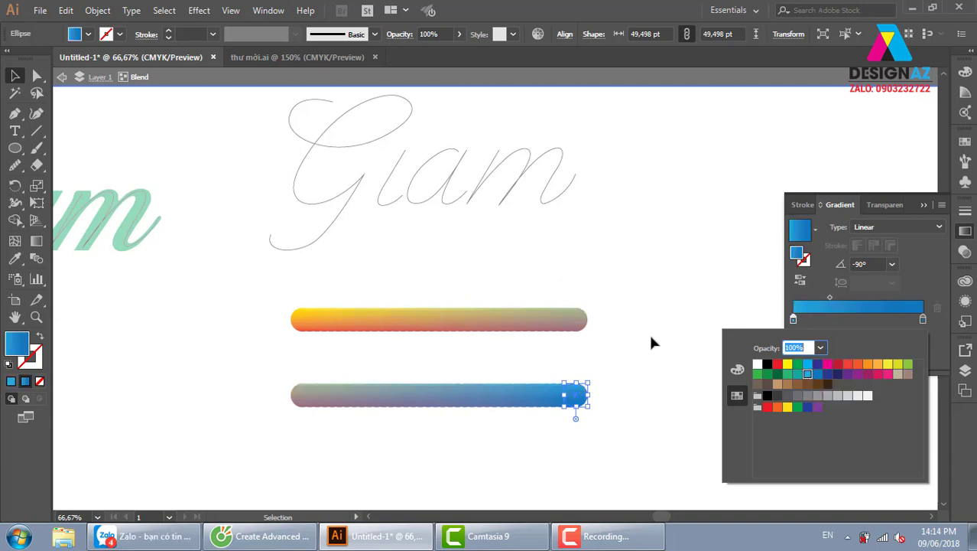
{"action": "key", "text": "Escape"}
{"action": "key", "text": "Escape"}
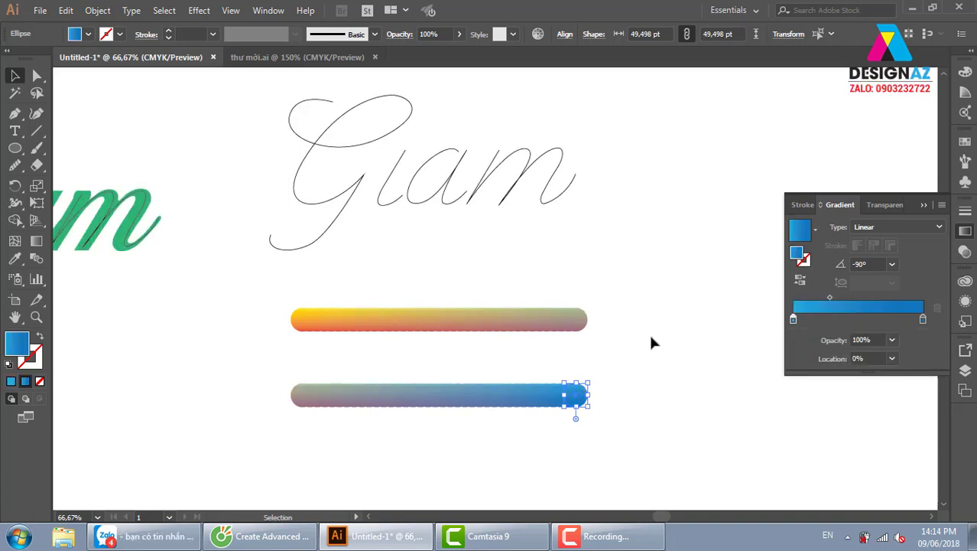
Step: Exit and re-enter the blend of the two bars to select a path in the lower bar
{"action": "left_click", "coordinate": [650, 393]}
{"action": "left_click", "coordinate": [298, 402]}
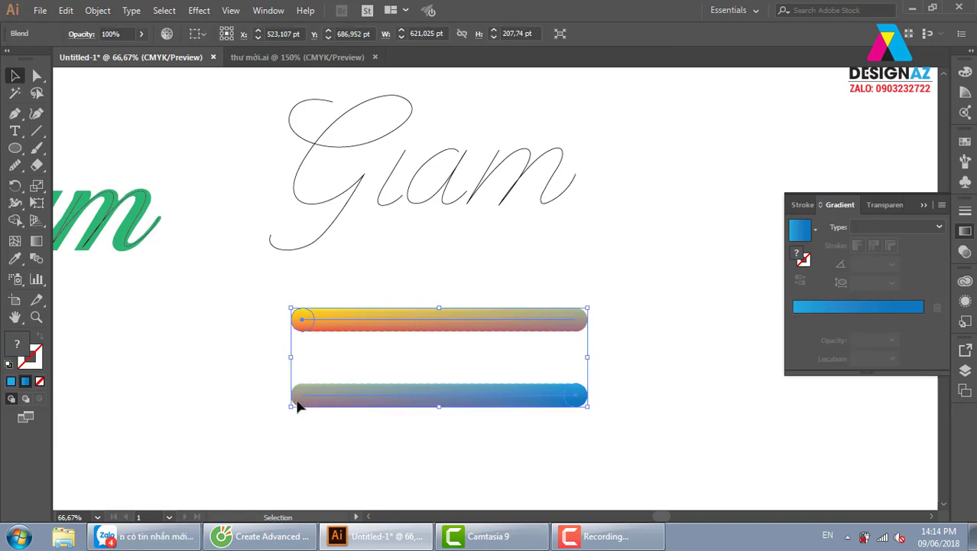
{"action": "double_click", "coordinate": [298, 406]}
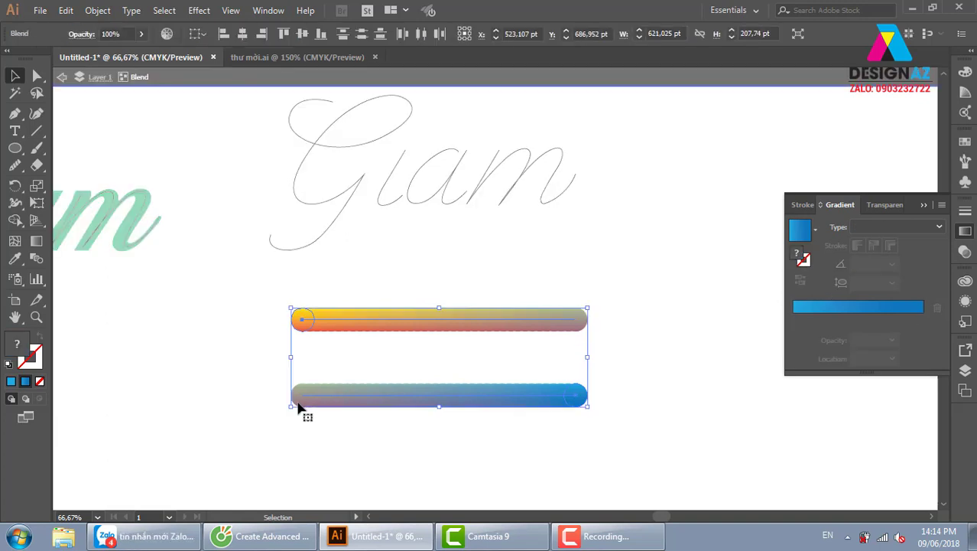
{"action": "double_click", "coordinate": [678, 374]}
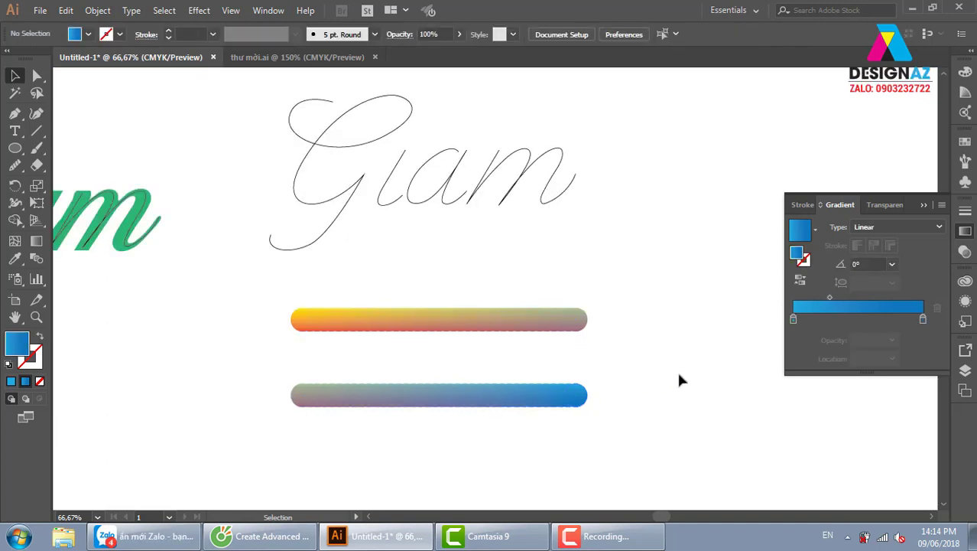
{"action": "left_click", "coordinate": [305, 395]}
{"action": "double_click", "coordinate": [302, 397]}
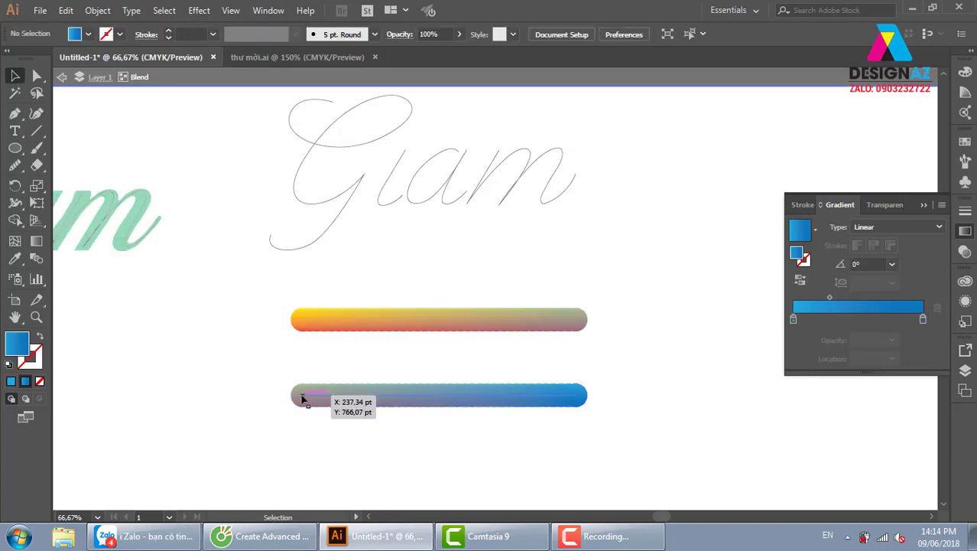
{"action": "left_click", "coordinate": [303, 398]}
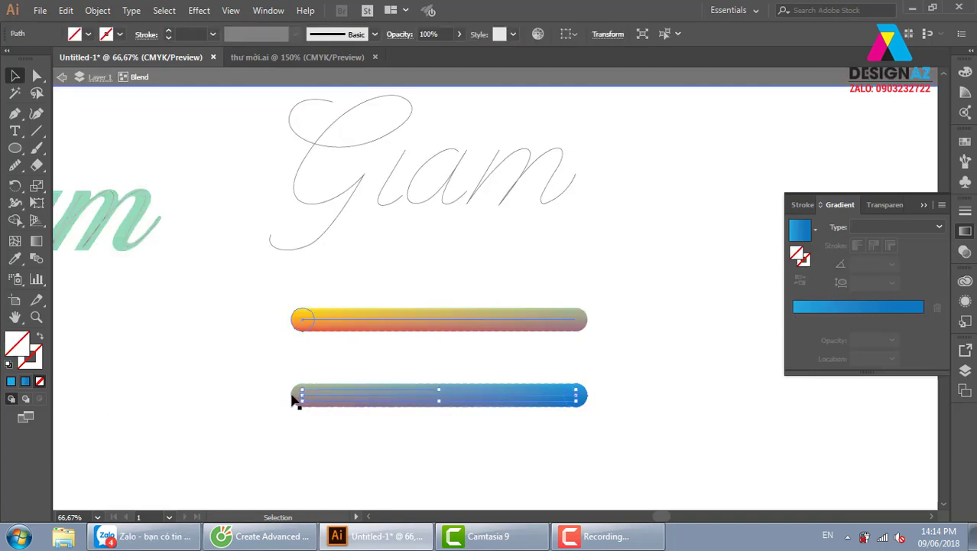
Step: Undo the blend move and the blue lower bar, leaving only the yellow-orange tube
{"action": "left_click", "coordinate": [300, 404]}
{"action": "left_click", "coordinate": [303, 402]}
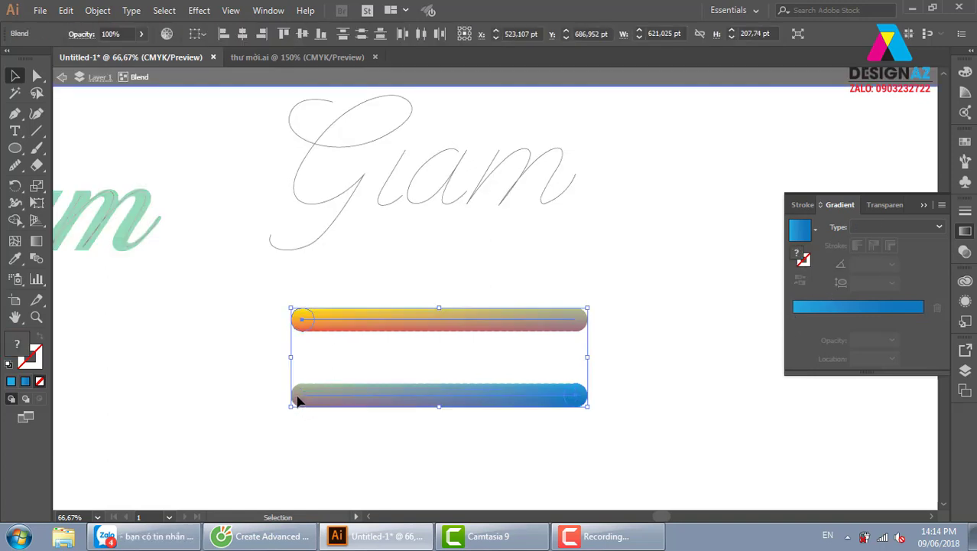
{"action": "left_click_drag", "start_coordinate": [297, 399], "coordinate": [218, 357]}
{"action": "key", "text": "ctrl+z"}
{"action": "right_click", "coordinate": [381, 386]}
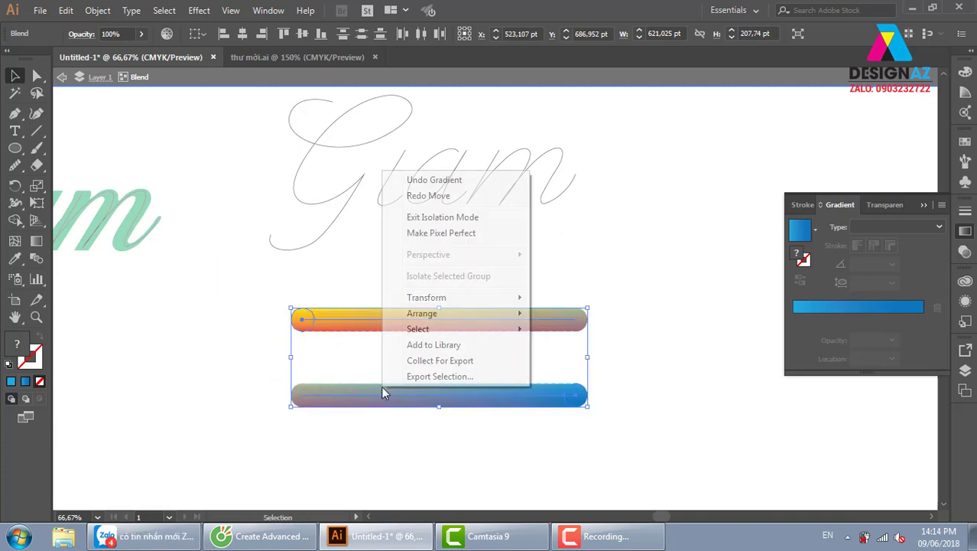
{"action": "left_click", "coordinate": [635, 289]}
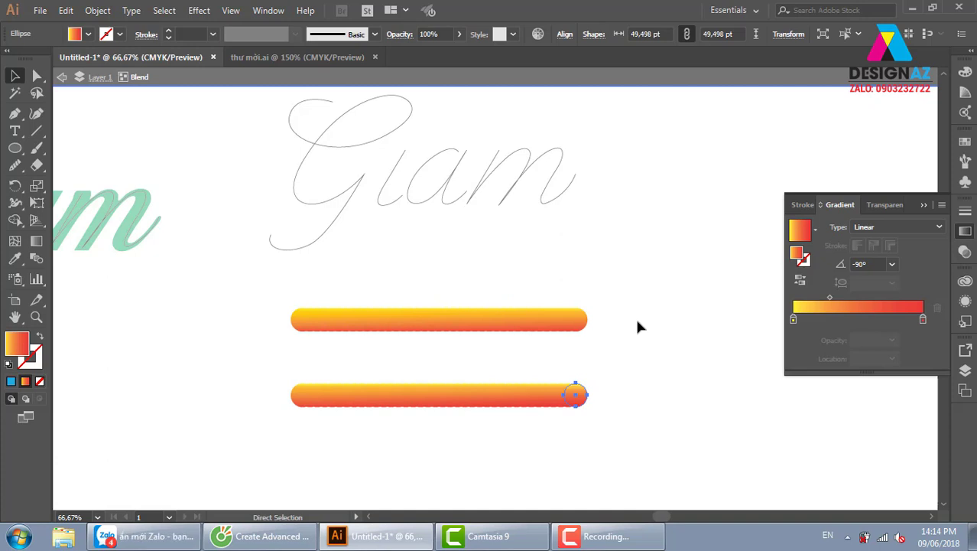
{"action": "key", "text": "ctrl+z"}
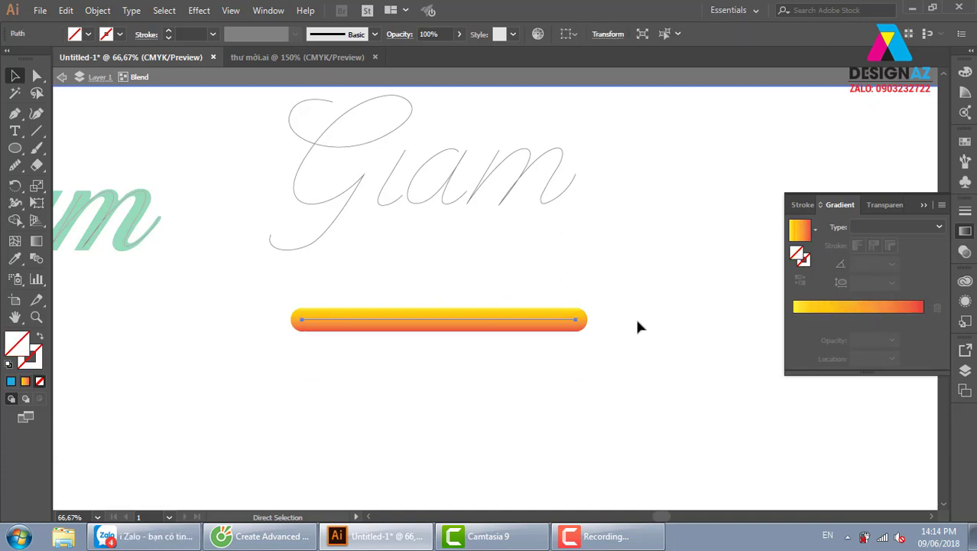
Step: Alt-drag the orange gradient bar straight down to make a copy below it
{"action": "key", "text": "v"}
{"action": "left_click", "coordinate": [675, 286]}
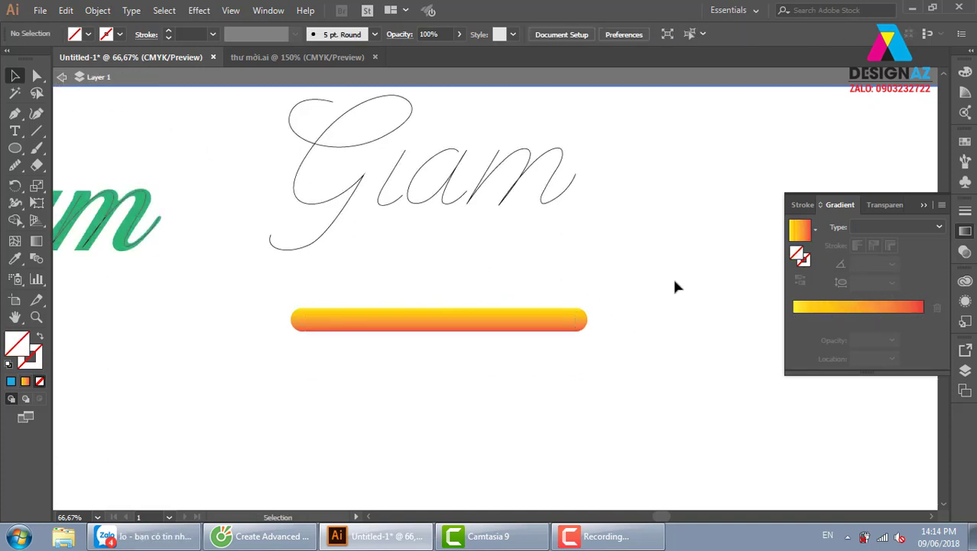
{"action": "left_click", "coordinate": [548, 325]}
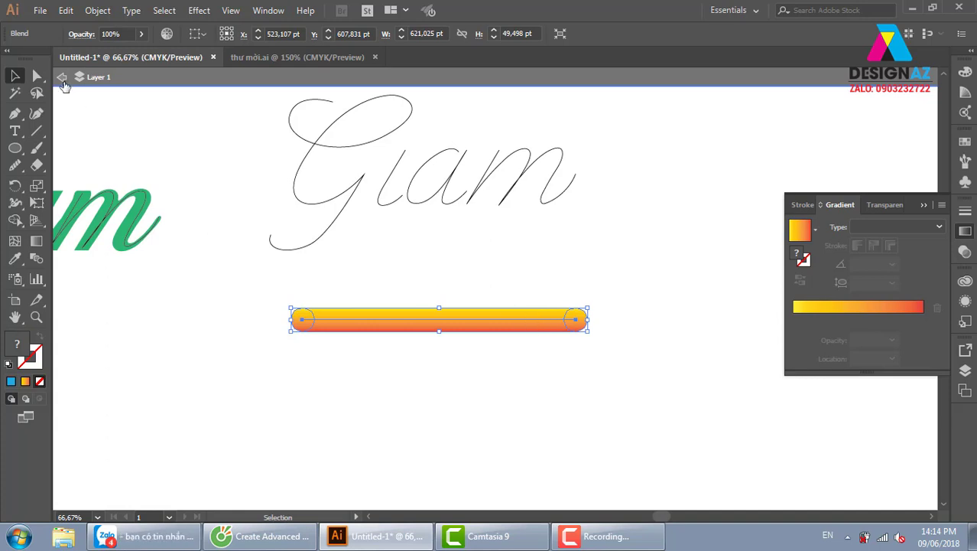
{"action": "left_click", "coordinate": [588, 332]}
{"action": "left_click_drag", "start_coordinate": [527, 324], "coordinate": [527, 395]}
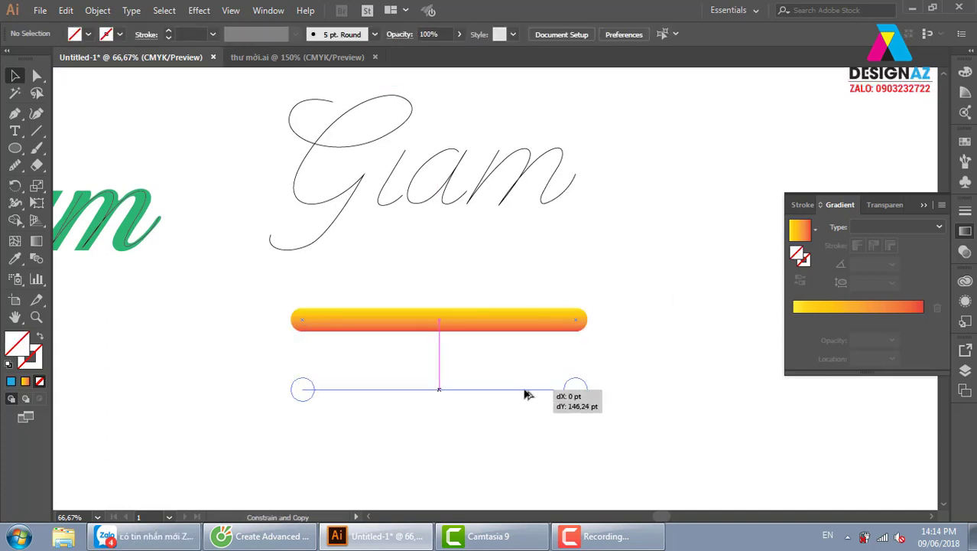
Step: Inside the copy's blend, remove the middle stops from the right end circle's gradient
{"action": "left_click", "coordinate": [698, 373]}
{"action": "double_click", "coordinate": [580, 397]}
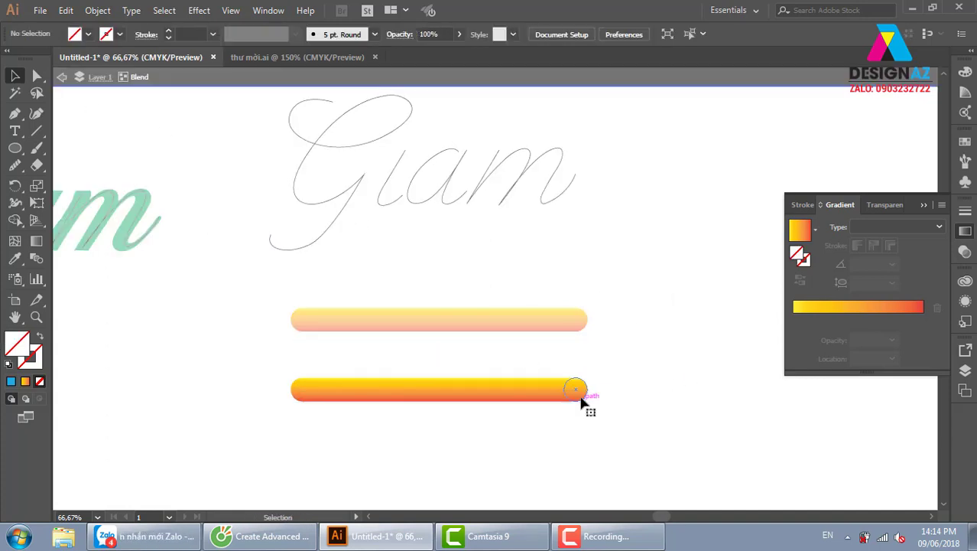
{"action": "left_click", "coordinate": [581, 399]}
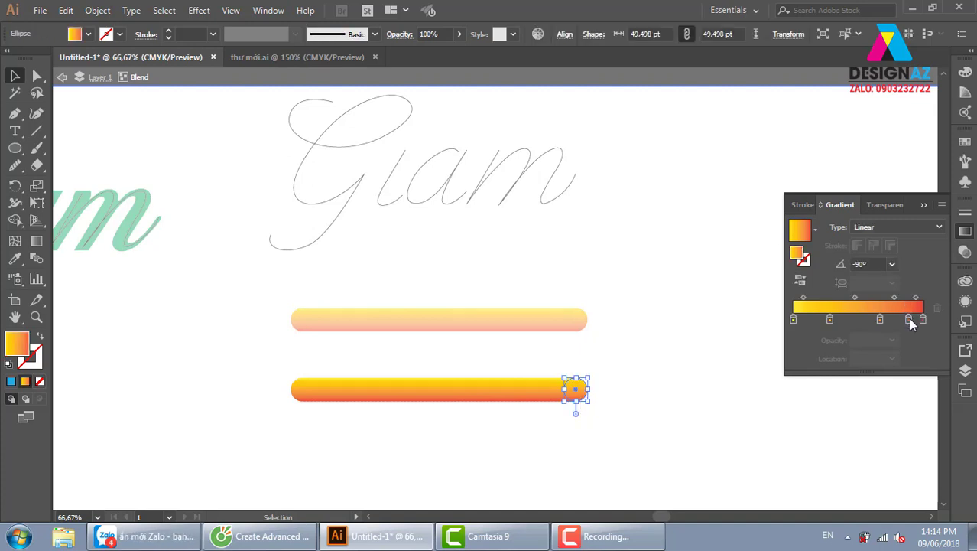
{"action": "mouse_move", "coordinate": [909, 317]}
{"action": "left_mouse_down"}
{"action": "mouse_move", "coordinate": [881, 319]}
{"action": "mouse_move", "coordinate": [894, 344]}
{"action": "left_mouse_up"}
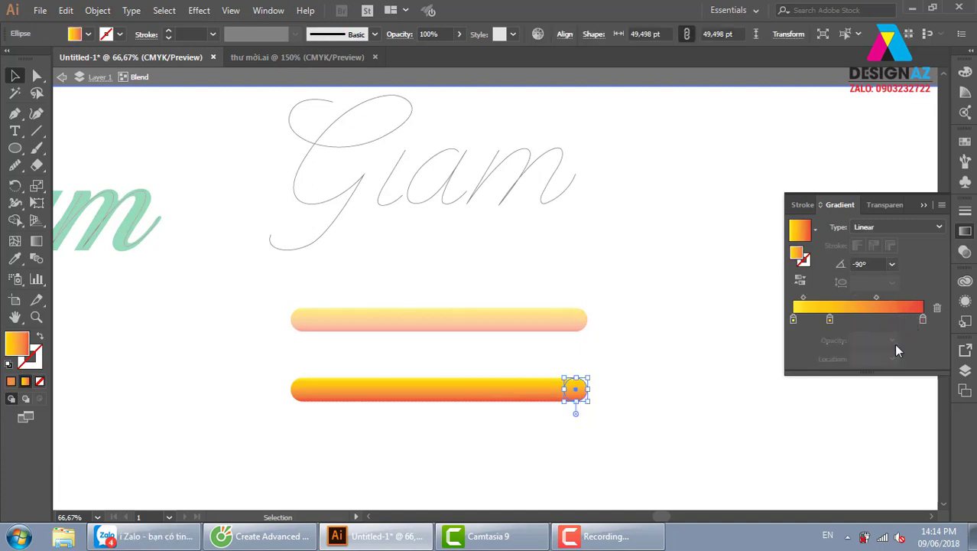
{"action": "left_click", "coordinate": [829, 320]}
{"action": "left_click_drag", "start_coordinate": [830, 319], "coordinate": [846, 343]}
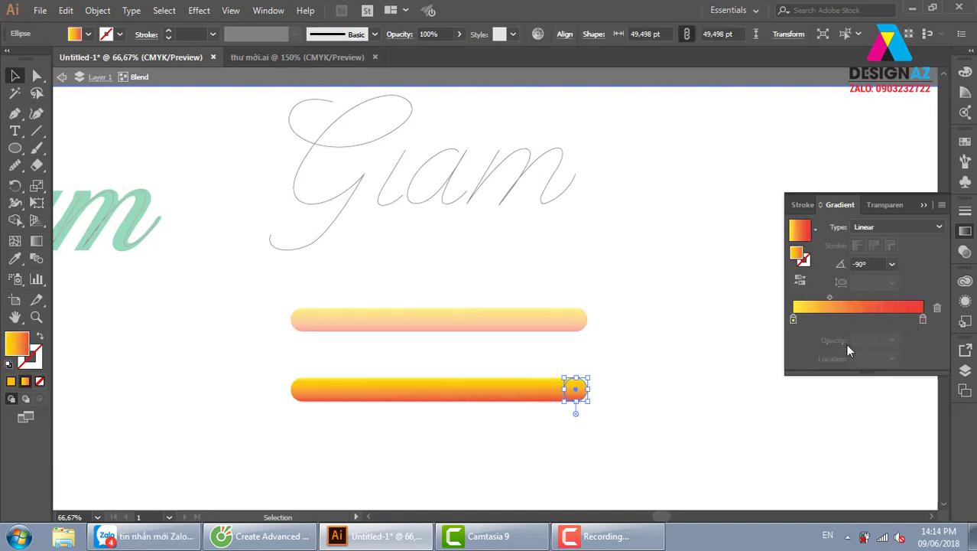
{"action": "left_click", "coordinate": [687, 329]}
{"action": "left_click", "coordinate": [588, 393]}
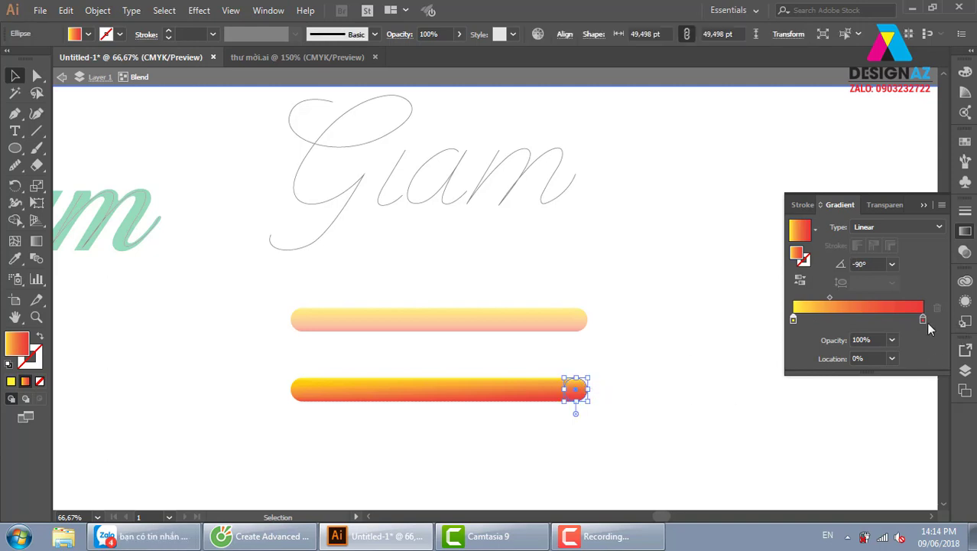
Step: Set both of the right end circle's gradient stops to blue swatches
{"action": "double_click", "coordinate": [923, 319]}
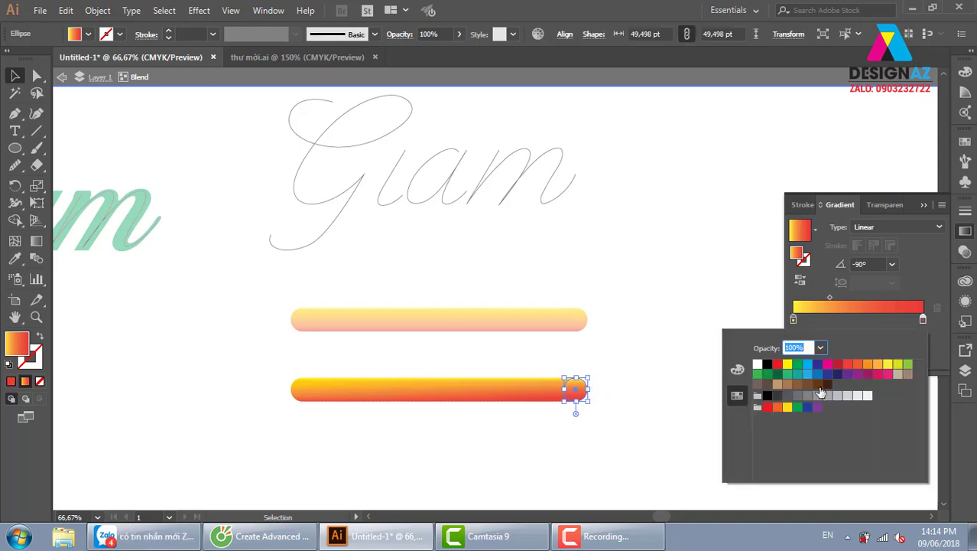
{"action": "left_click", "coordinate": [817, 375]}
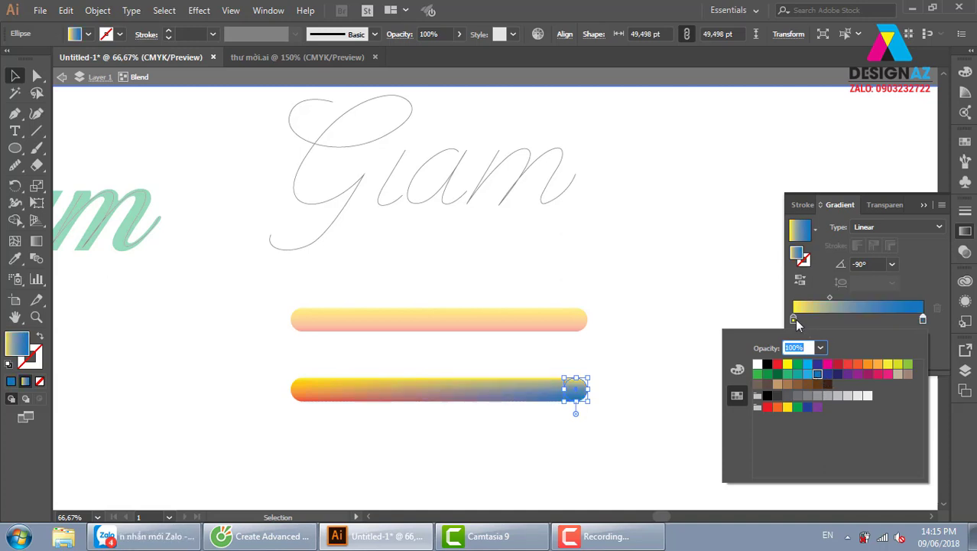
{"action": "left_click", "coordinate": [793, 319]}
{"action": "double_click", "coordinate": [793, 319]}
{"action": "left_click", "coordinate": [808, 374]}
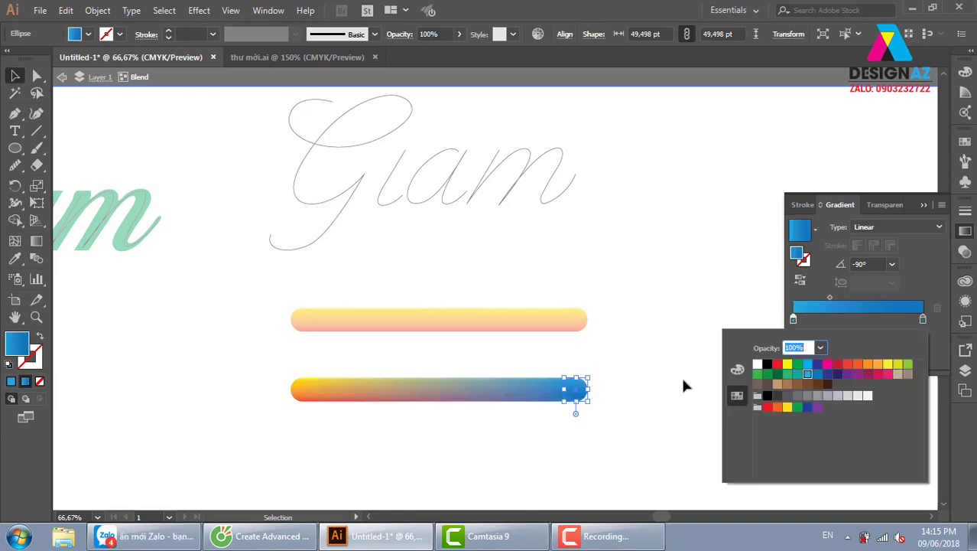
{"action": "left_click", "coordinate": [617, 374]}
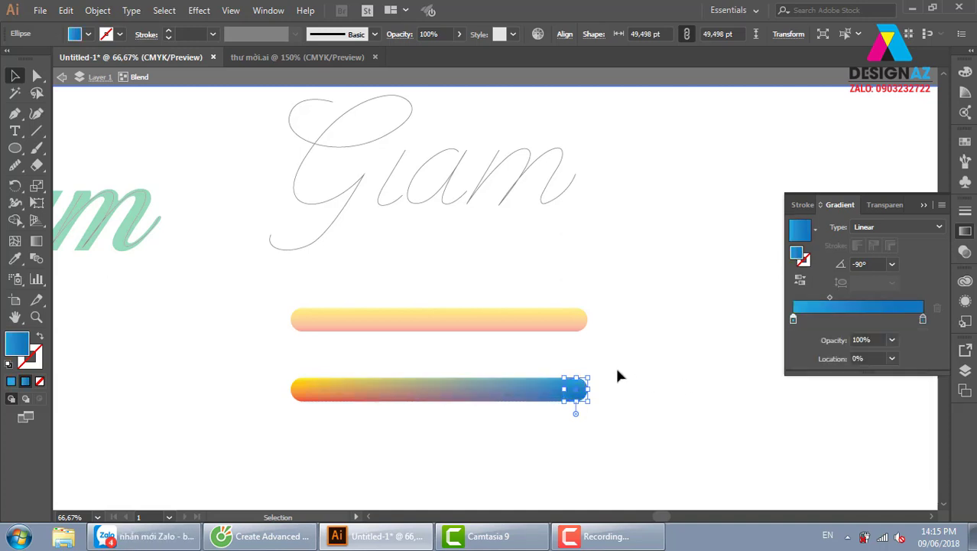
Step: Eyedropper the blue gradient onto the left end circle and exit the blend
{"action": "left_click", "coordinate": [299, 393]}
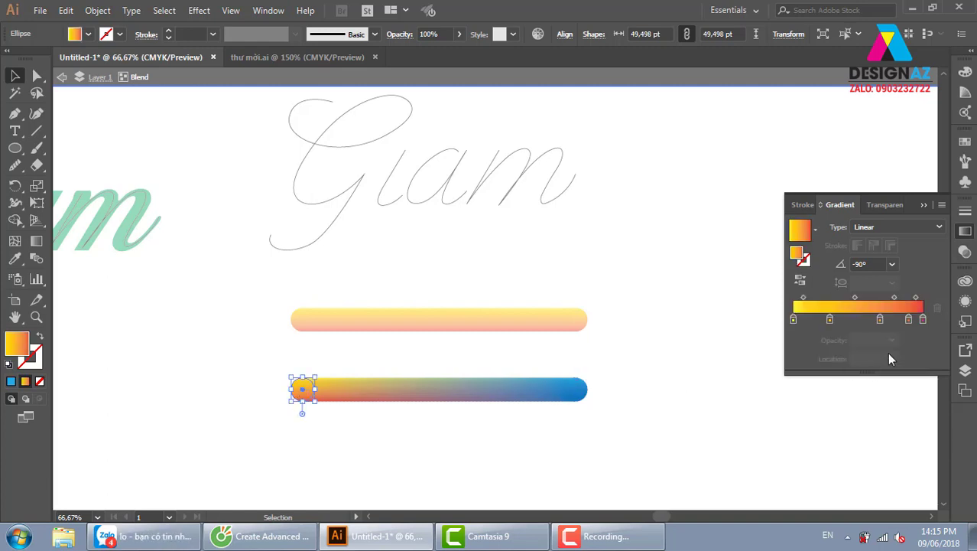
{"action": "key", "text": "i"}
{"action": "left_click", "coordinate": [586, 389]}
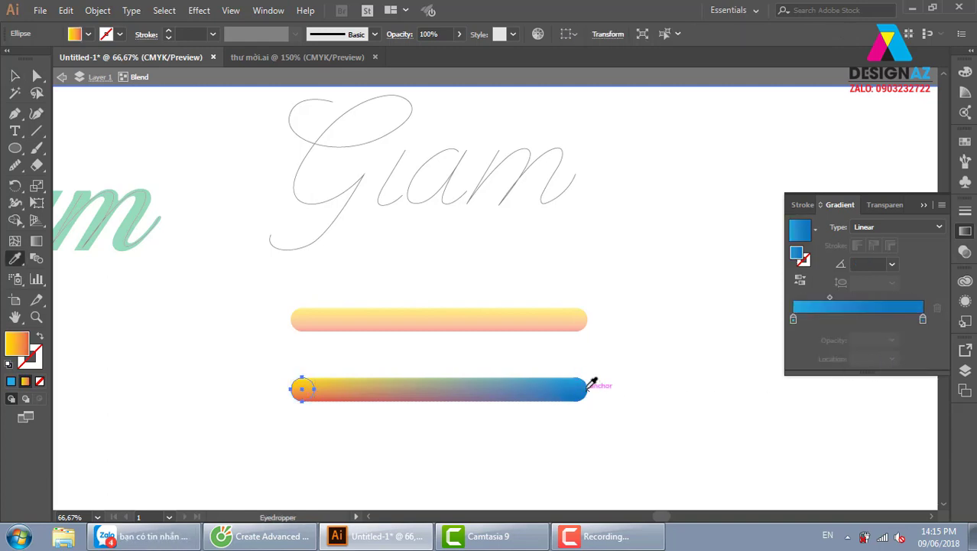
{"action": "left_click", "coordinate": [14, 75]}
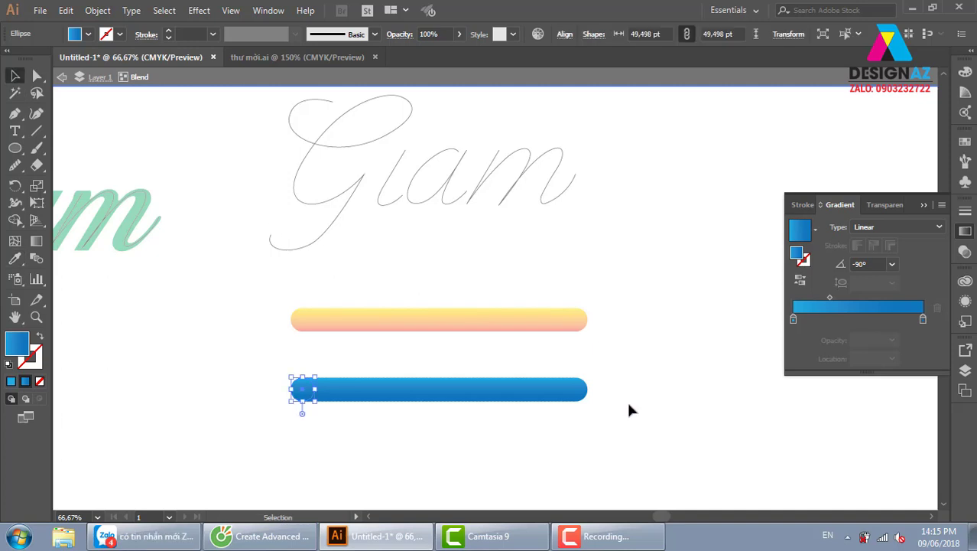
{"action": "double_click", "coordinate": [628, 366]}
Step: Copy the blue bar below itself and select the new bar's right end circle
{"action": "left_click_drag", "start_coordinate": [652, 402], "coordinate": [552, 264]}
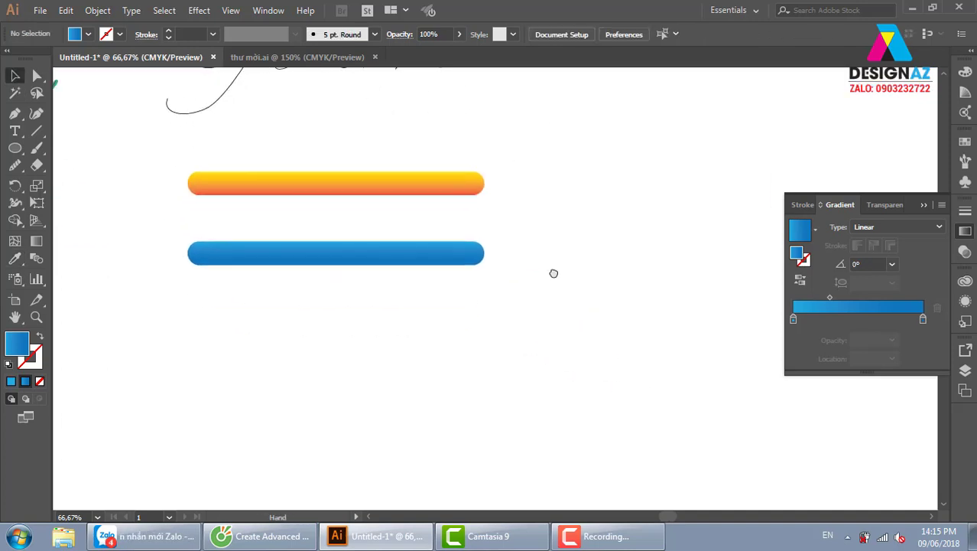
{"action": "left_click_drag", "start_coordinate": [454, 256], "coordinate": [454, 341]}
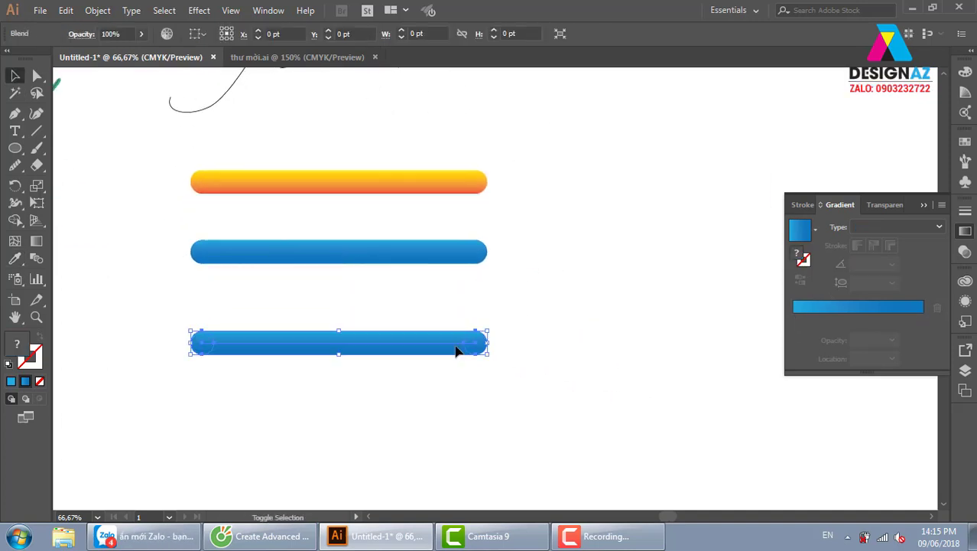
{"action": "scroll", "coordinate": [570, 303], "scroll_direction": "up", "scroll_amount": 3}
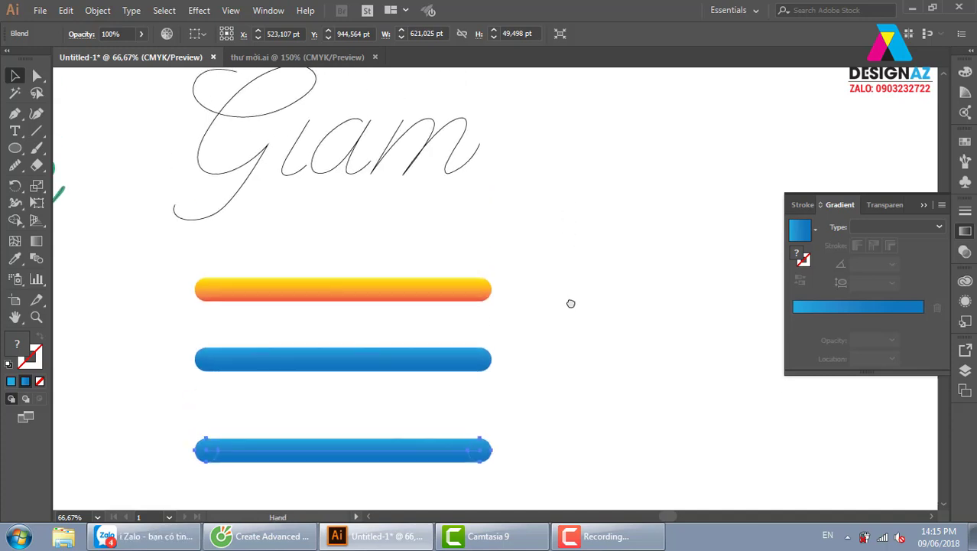
{"action": "left_click", "coordinate": [490, 480]}
{"action": "left_click", "coordinate": [490, 457]}
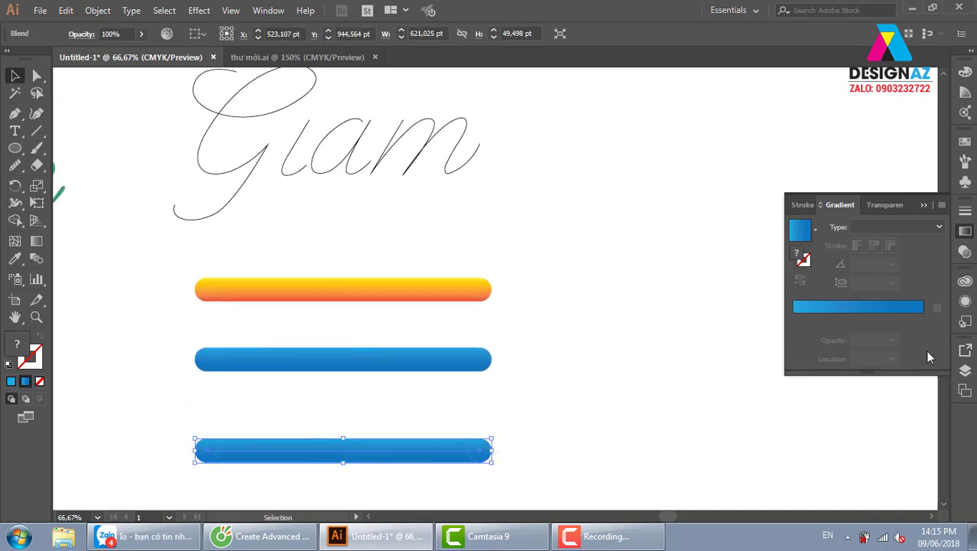
{"action": "double_click", "coordinate": [490, 457]}
{"action": "left_click", "coordinate": [490, 456]}
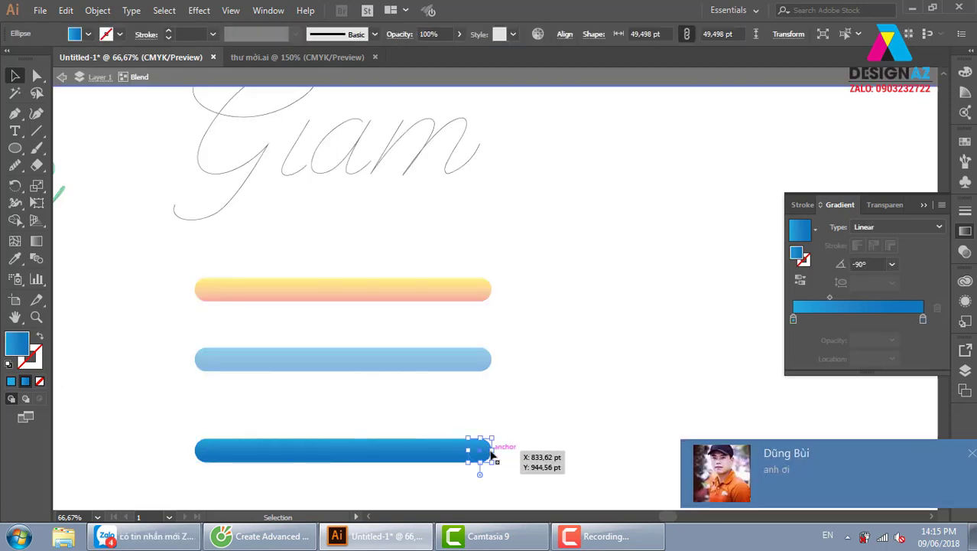
Step: Make the right end circle's gradient pink, with a light pink FFA6FB stop
{"action": "left_click", "coordinate": [968, 456]}
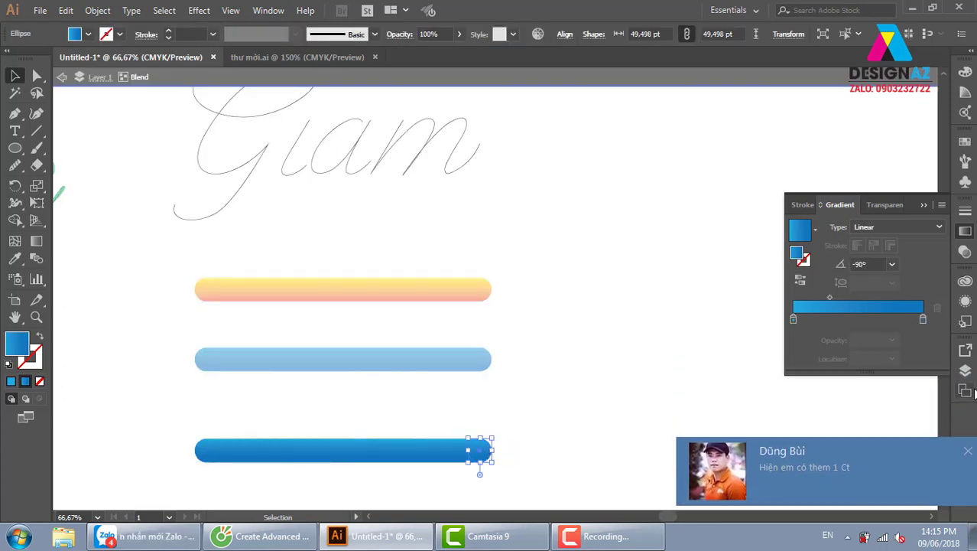
{"action": "left_click", "coordinate": [968, 457]}
{"action": "double_click", "coordinate": [923, 319]}
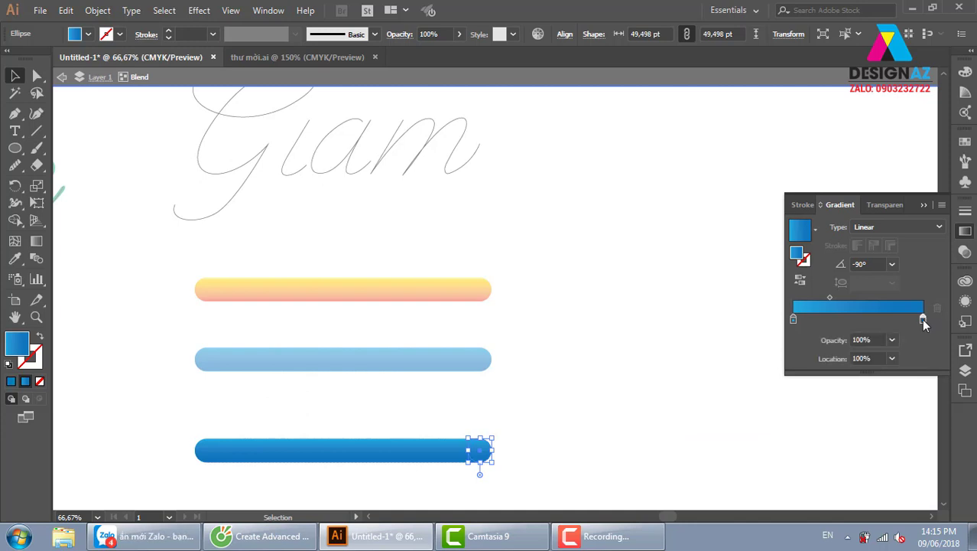
{"action": "left_click", "coordinate": [877, 374]}
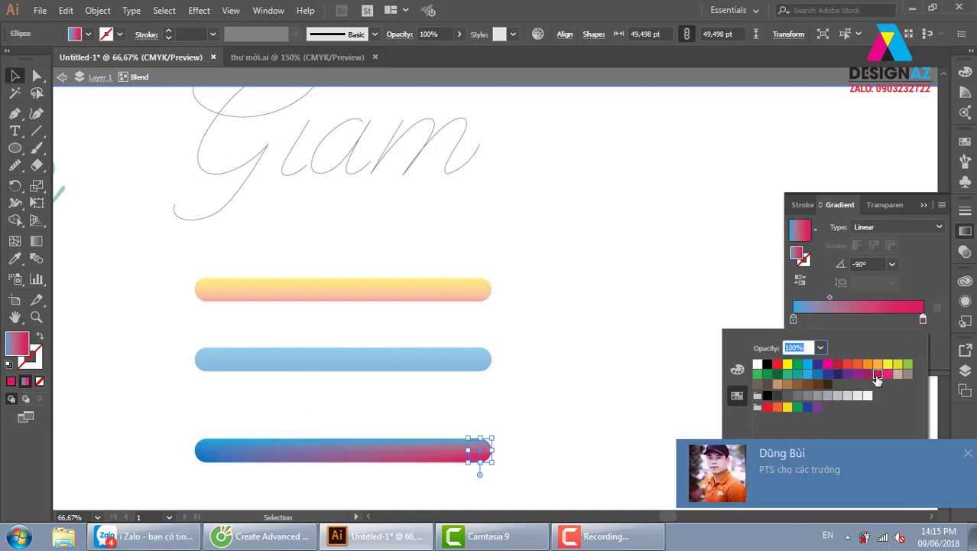
{"action": "left_click", "coordinate": [968, 453]}
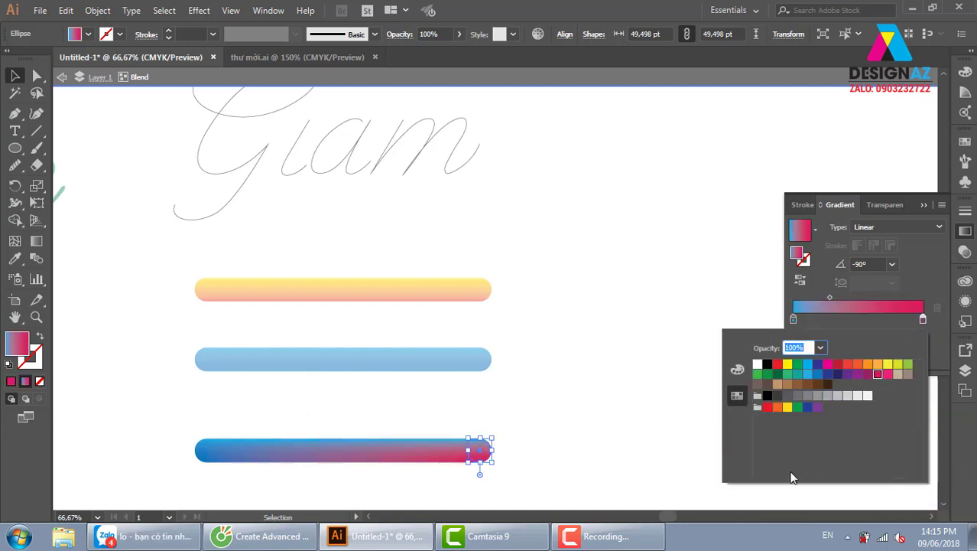
{"action": "left_click", "coordinate": [792, 319]}
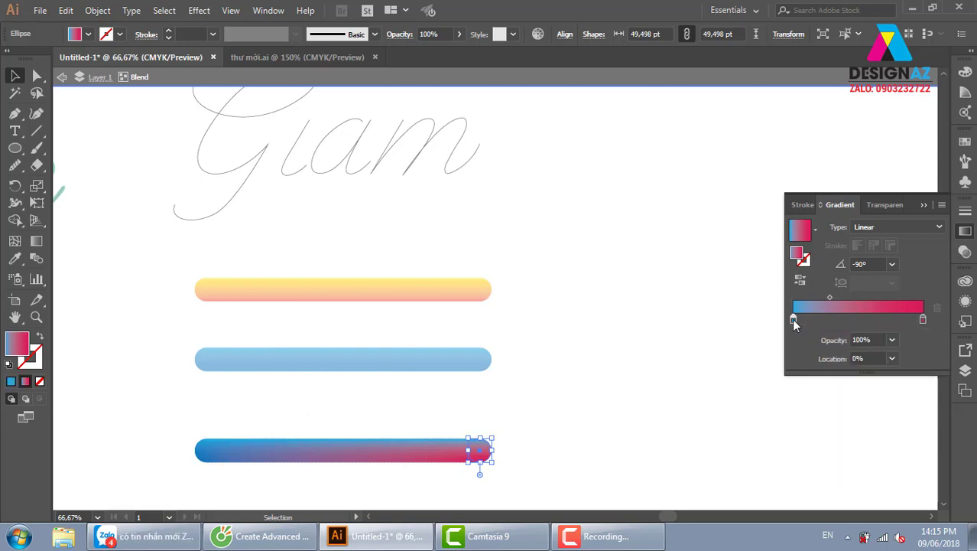
{"action": "double_click", "coordinate": [17, 346]}
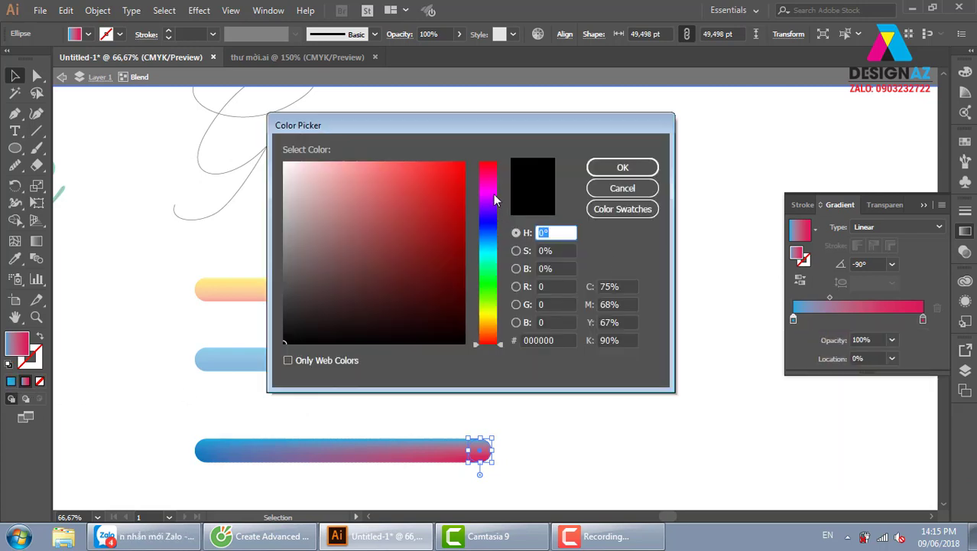
{"action": "left_click_drag", "start_coordinate": [494, 201], "coordinate": [493, 190]}
{"action": "left_click_drag", "start_coordinate": [382, 176], "coordinate": [348, 151]}
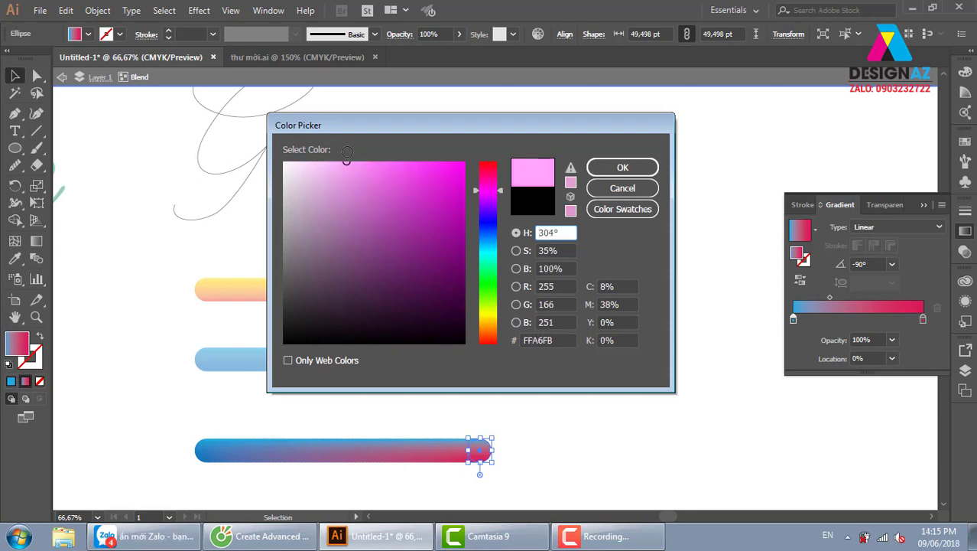
{"action": "left_click", "coordinate": [605, 169]}
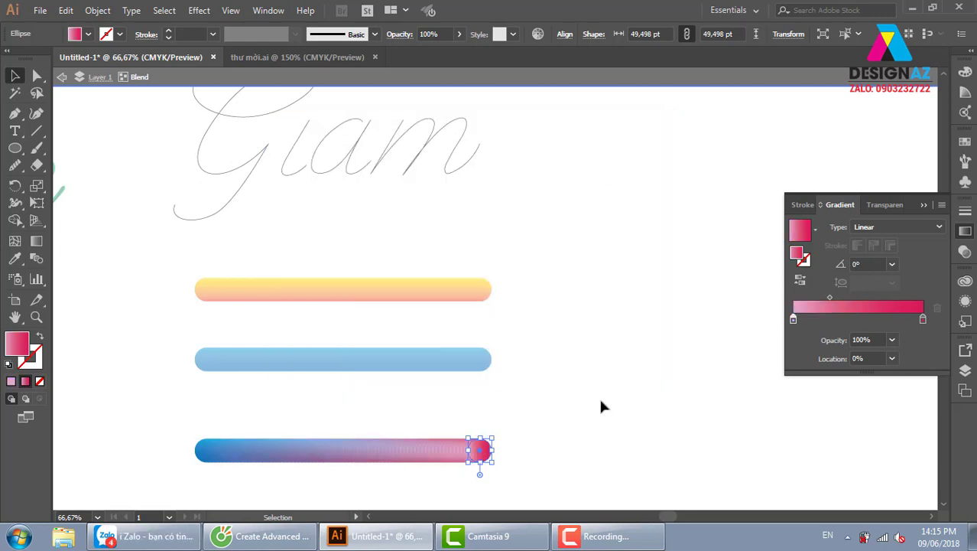
Step: Rotate the pink end circle 180° so the gradient flips direction
{"action": "left_click_drag", "start_coordinate": [496, 436], "coordinate": [499, 465]}
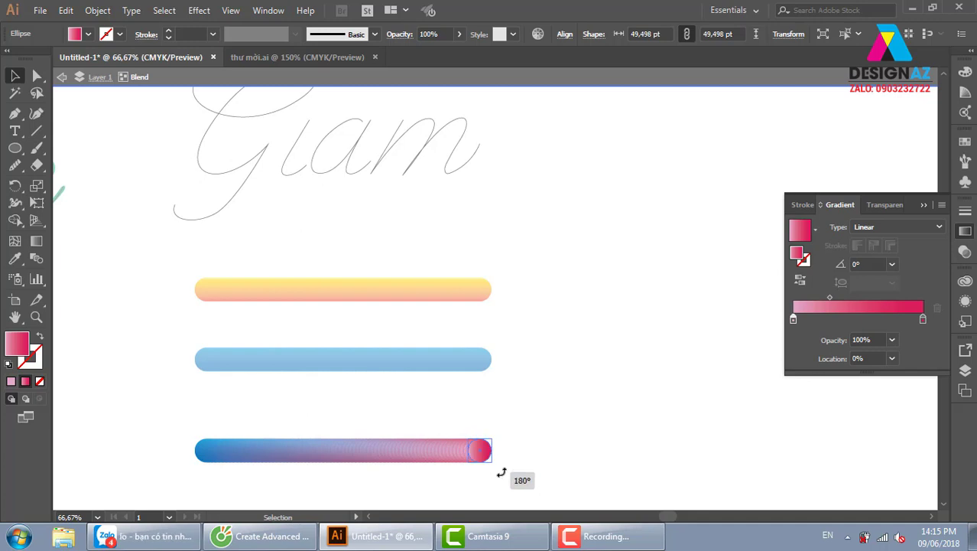
{"action": "left_click", "coordinate": [554, 478]}
{"action": "left_click", "coordinate": [480, 455]}
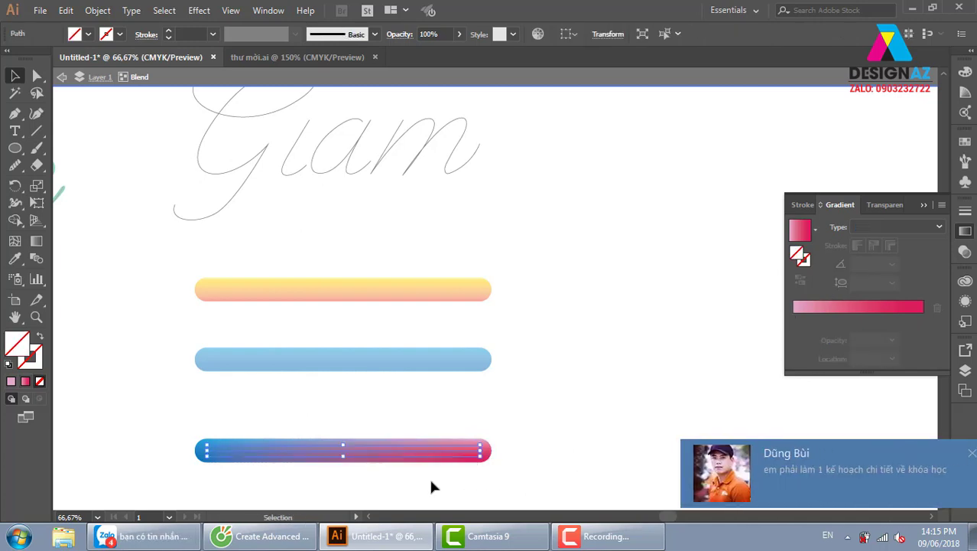
{"action": "left_click", "coordinate": [968, 455]}
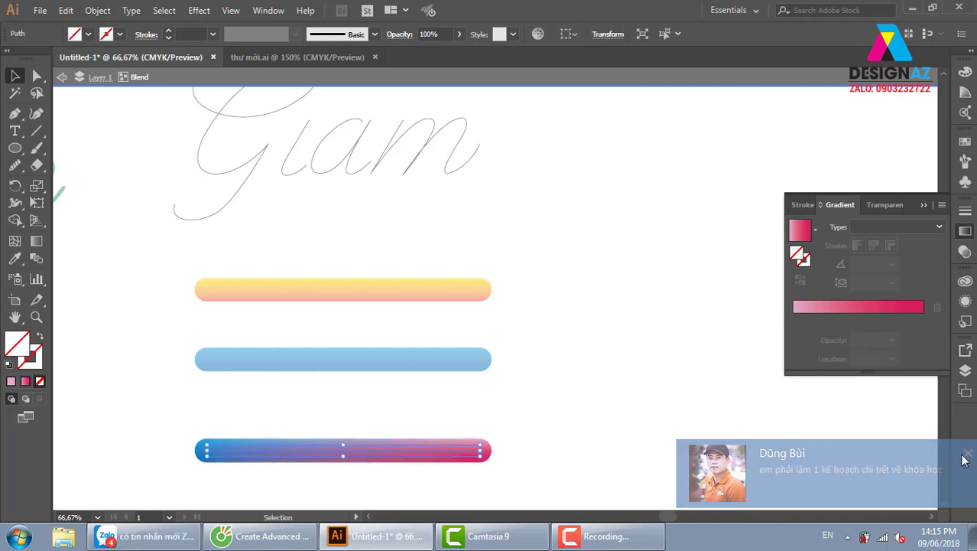
{"action": "left_click", "coordinate": [598, 391]}
Step: Eyedropper the pink gradient onto the bottom bar's left end circle
{"action": "left_click", "coordinate": [203, 458]}
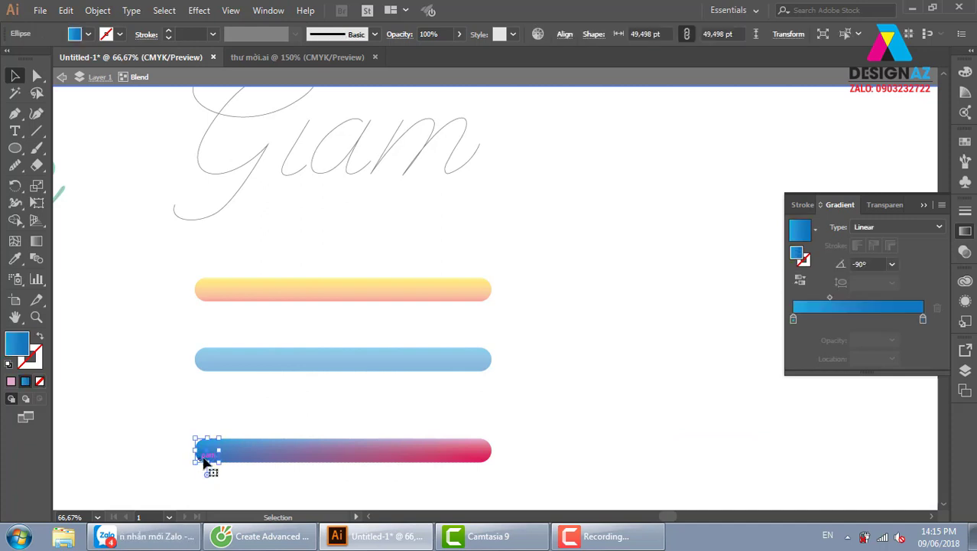
{"action": "key", "text": "i"}
{"action": "left_click", "coordinate": [490, 451]}
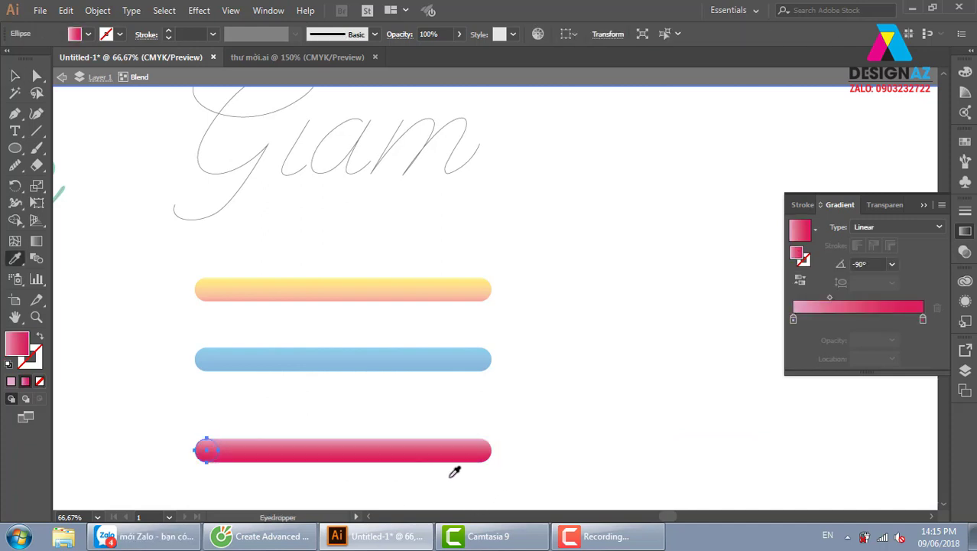
{"action": "left_click", "coordinate": [15, 92]}
{"action": "left_click", "coordinate": [649, 372]}
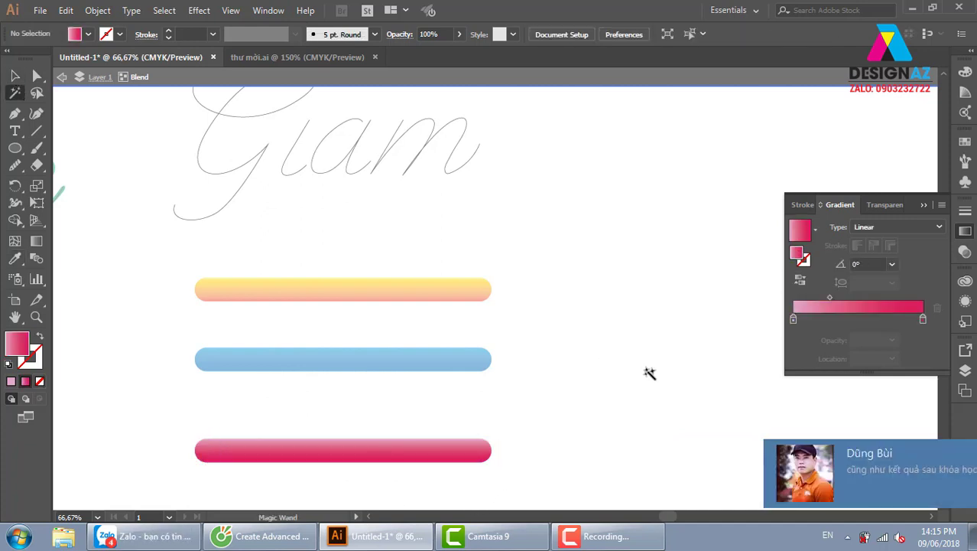
{"action": "key", "text": "v"}
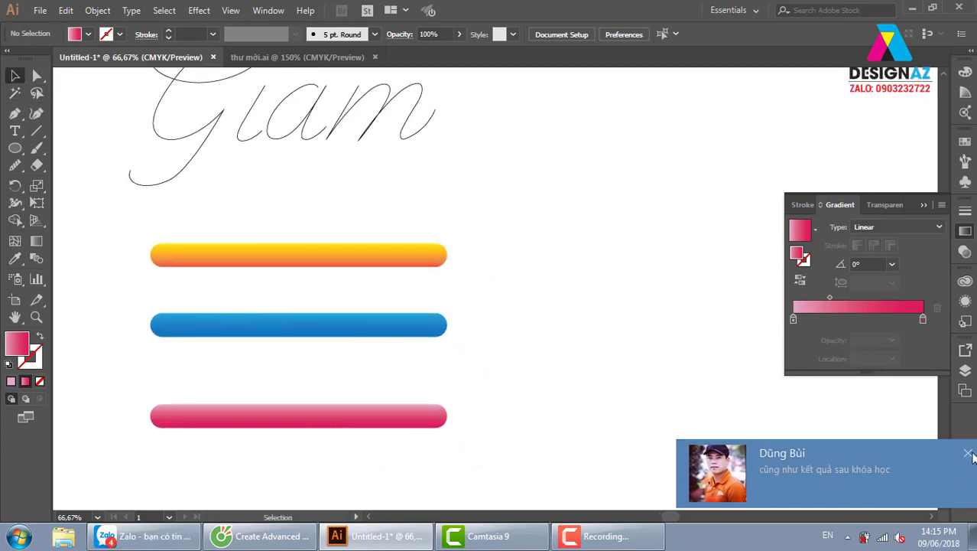
Step: Alt-drag a copy of the pink bar up below the blue one and select its right end
{"action": "left_click", "coordinate": [969, 455]}
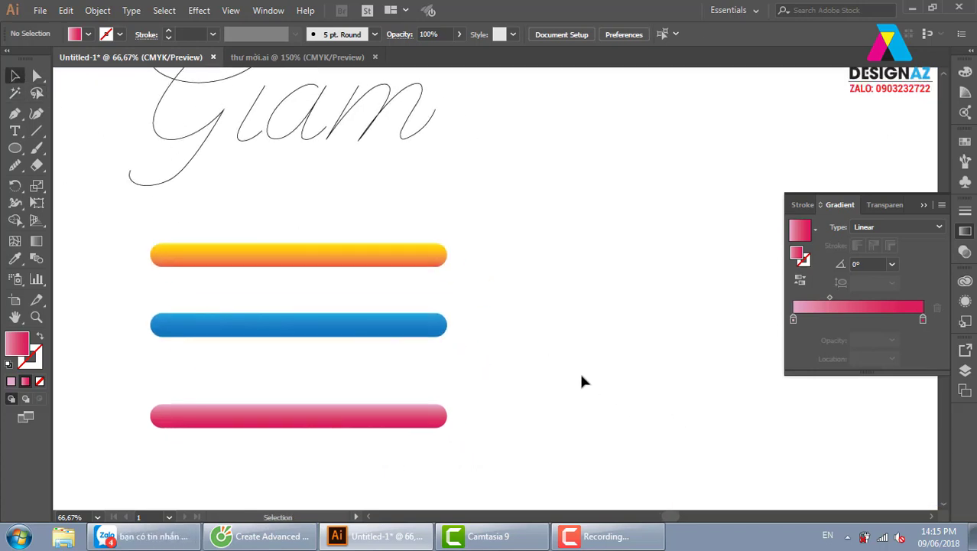
{"action": "left_click_drag", "start_coordinate": [419, 425], "coordinate": [419, 381]}
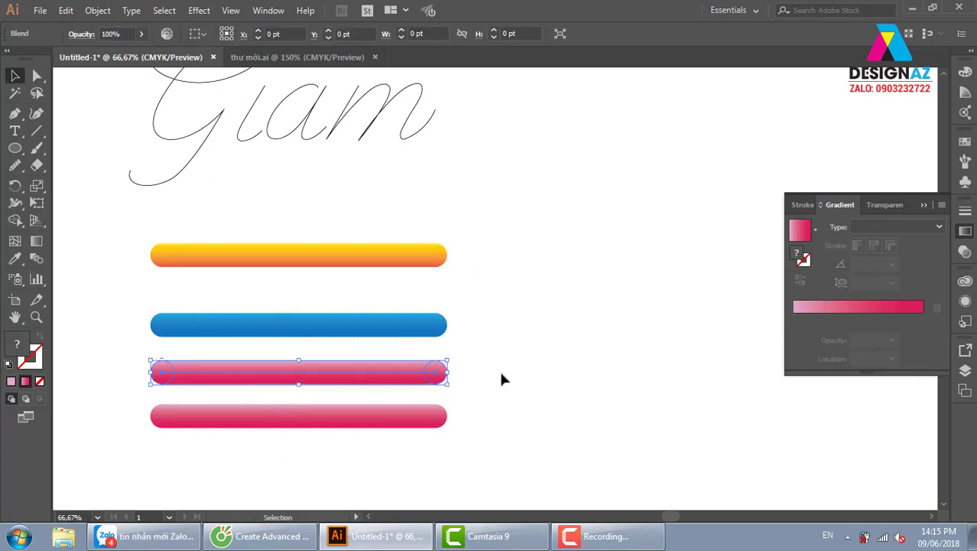
{"action": "left_click", "coordinate": [470, 390]}
{"action": "left_click", "coordinate": [445, 377]}
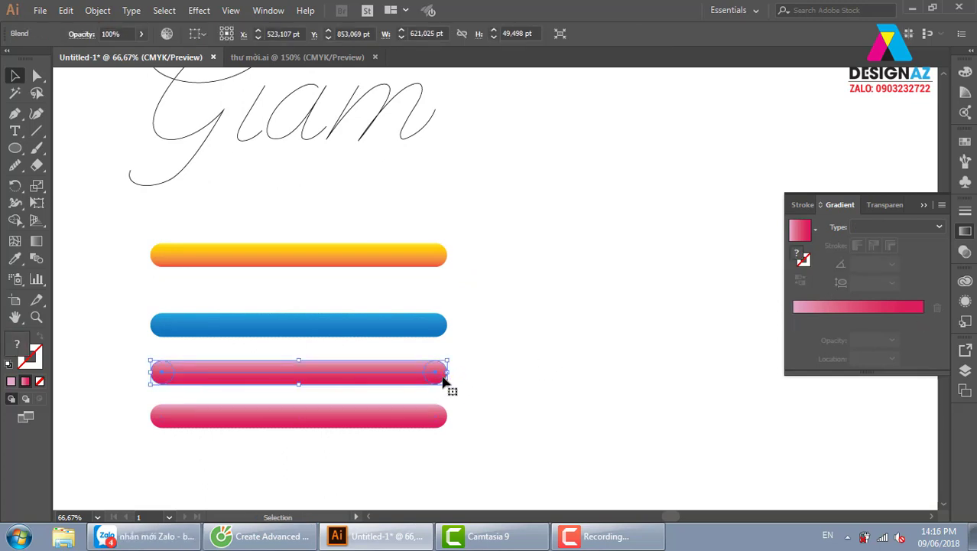
{"action": "double_click", "coordinate": [441, 380]}
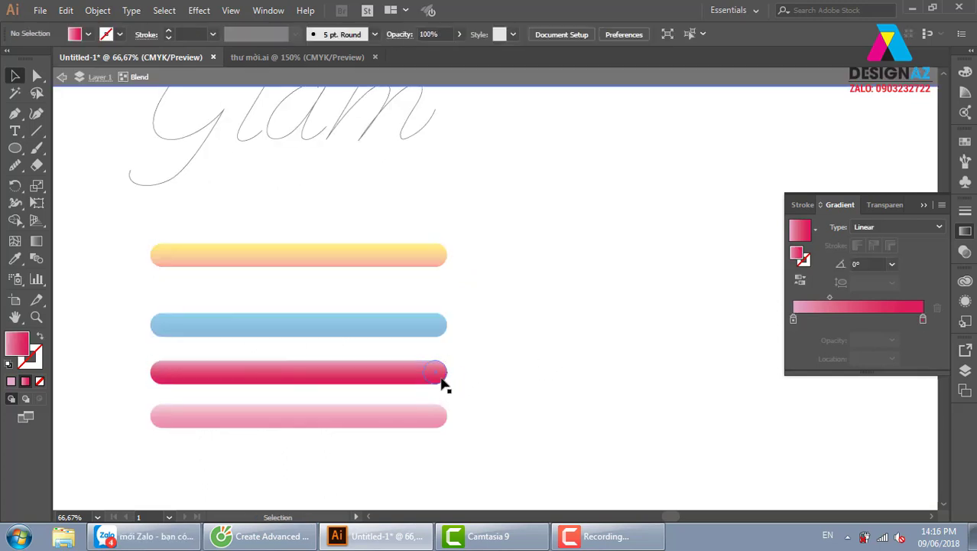
{"action": "left_click", "coordinate": [440, 379]}
Step: Set the gradient stops to green and yellow-green, then eyedropper it onto the left end
{"action": "double_click", "coordinate": [923, 321]}
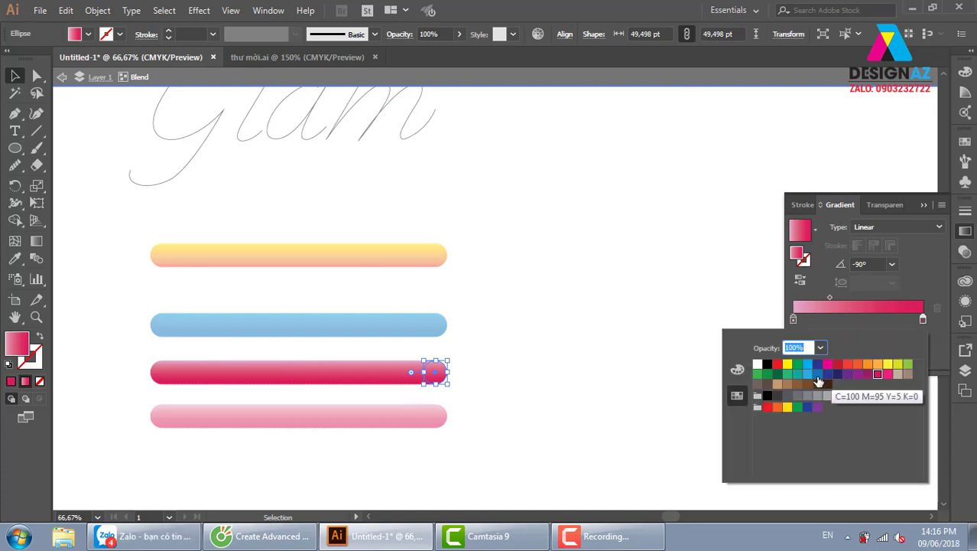
{"action": "left_click", "coordinate": [757, 374]}
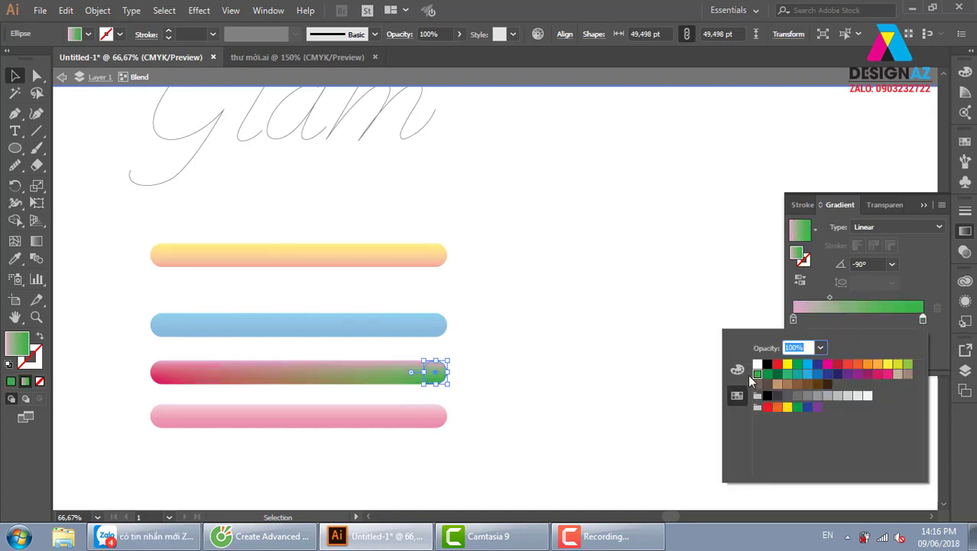
{"action": "double_click", "coordinate": [794, 319]}
{"action": "left_click", "coordinate": [898, 364]}
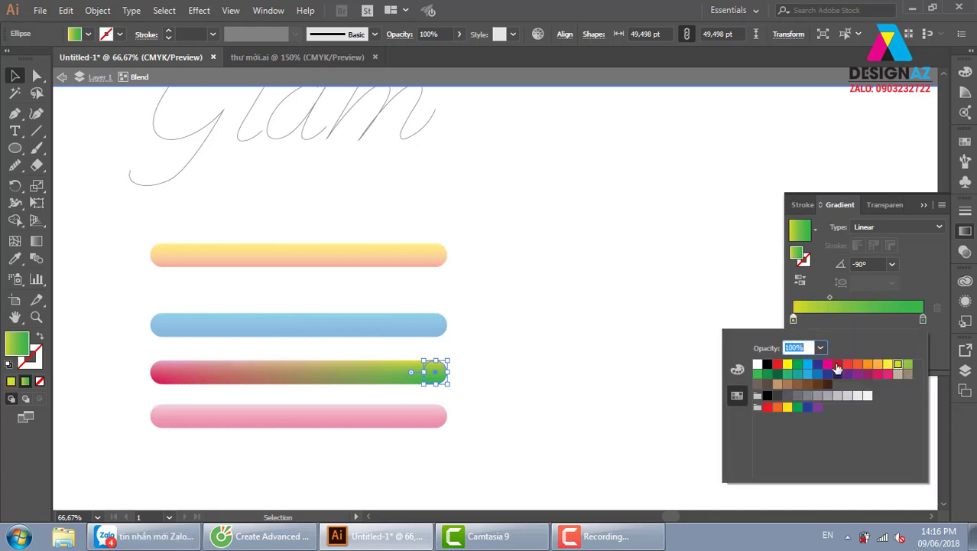
{"action": "left_click", "coordinate": [612, 364]}
{"action": "left_click", "coordinate": [162, 374]}
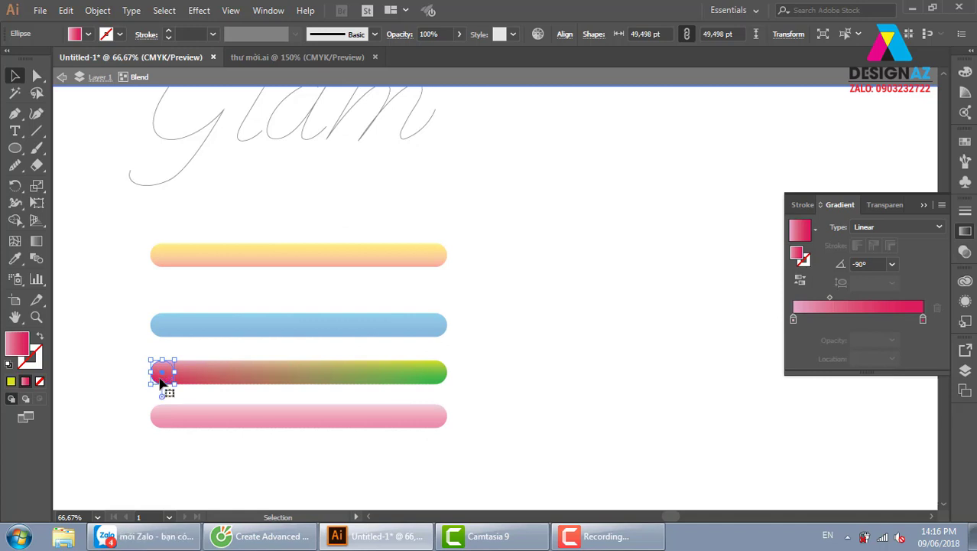
{"action": "key", "text": "i"}
{"action": "left_click", "coordinate": [445, 369]}
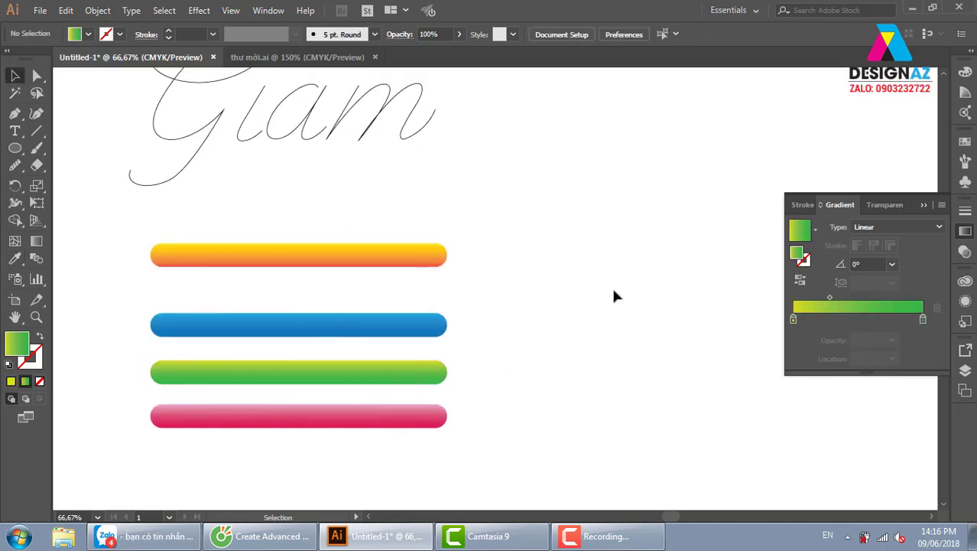
Step: Run the orange blend along the Giam G path with Object > Blend > Replace Spine
{"action": "left_click_drag", "start_coordinate": [667, 335], "coordinate": [676, 317]}
{"action": "left_click_drag", "start_coordinate": [471, 296], "coordinate": [471, 329]}
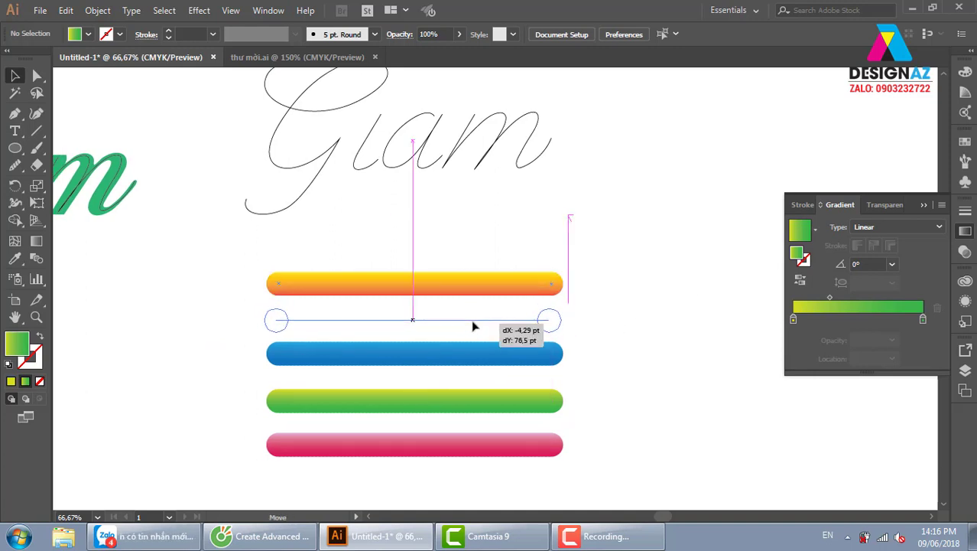
{"action": "scroll", "coordinate": [630, 306], "scroll_direction": "up", "scroll_amount": 1}
{"action": "scroll", "coordinate": [650, 295], "scroll_direction": "down", "scroll_amount": 1}
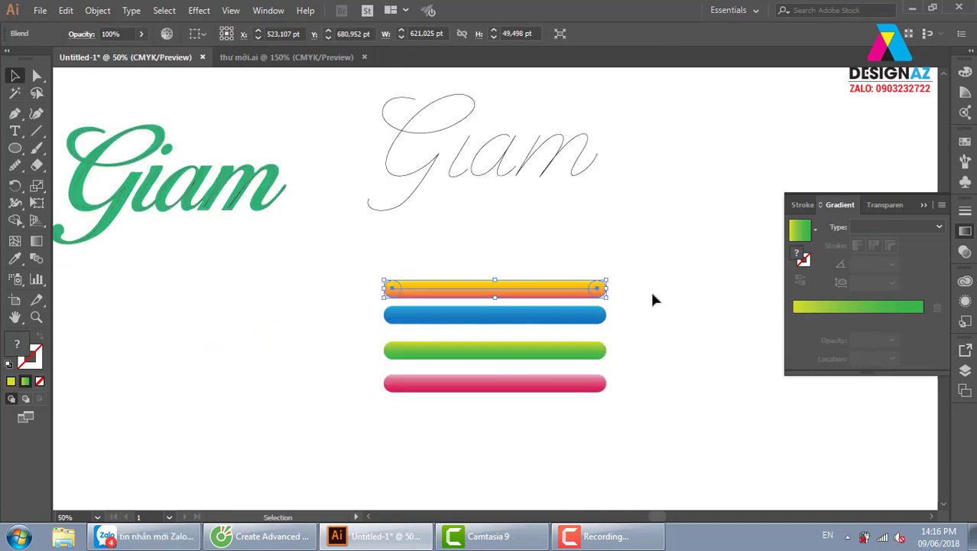
{"action": "scroll", "coordinate": [642, 306], "scroll_direction": "up", "scroll_amount": 2}
{"action": "left_click", "coordinate": [405, 232]}
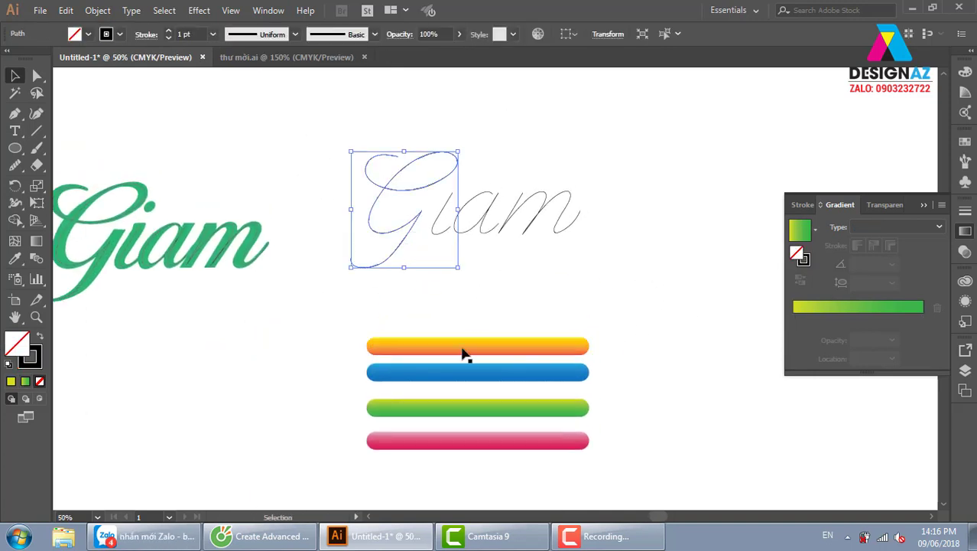
{"action": "left_click", "coordinate": [469, 348], "text": "shift"}
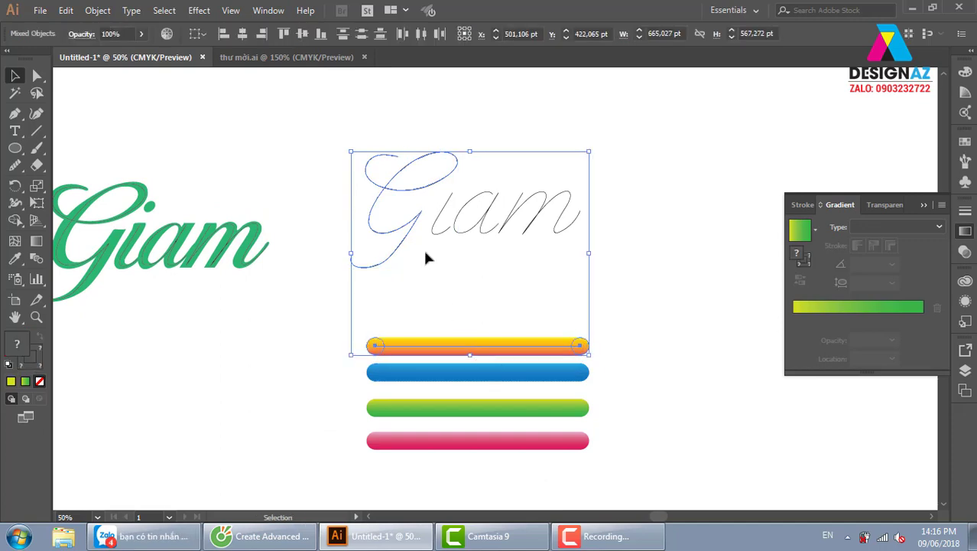
{"action": "left_click", "coordinate": [97, 10]}
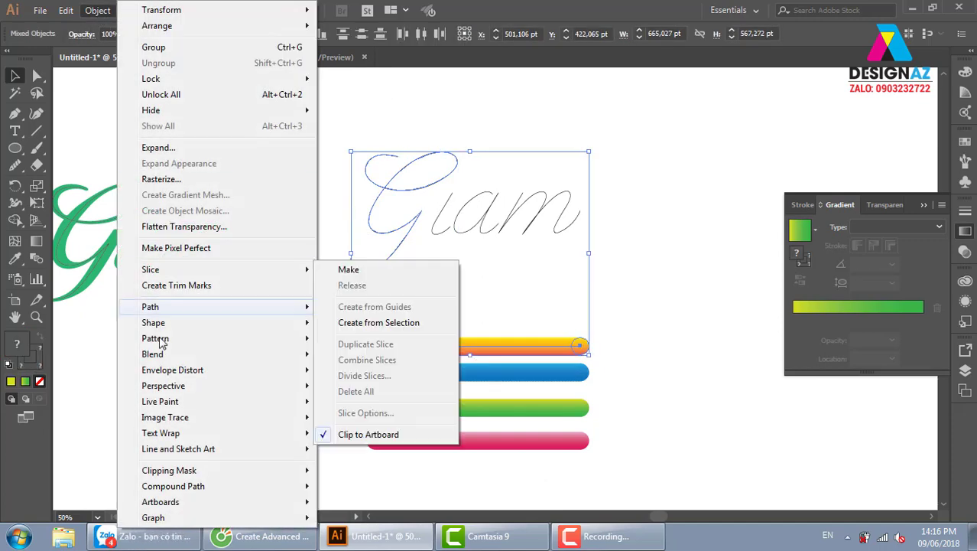
{"action": "mouse_move", "coordinate": [152, 354]}
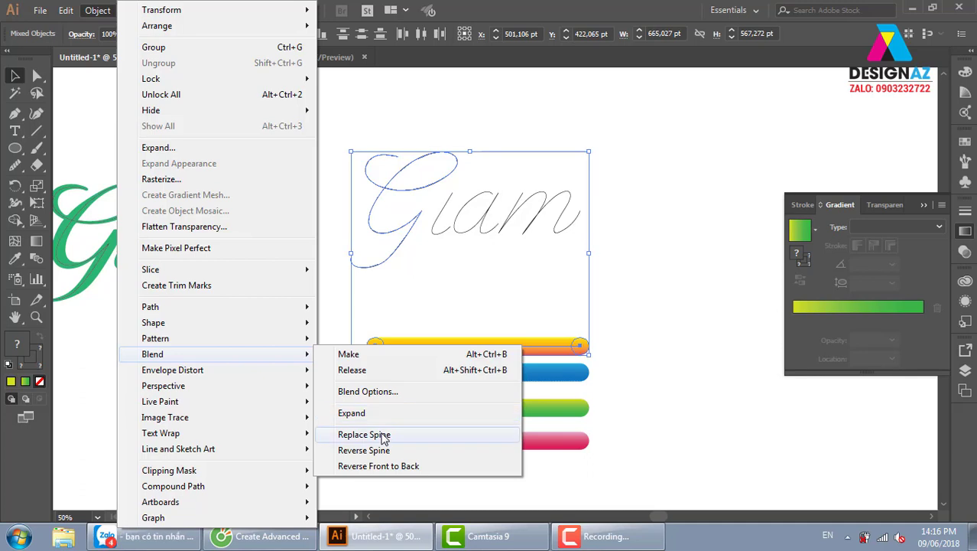
{"action": "left_click", "coordinate": [393, 436]}
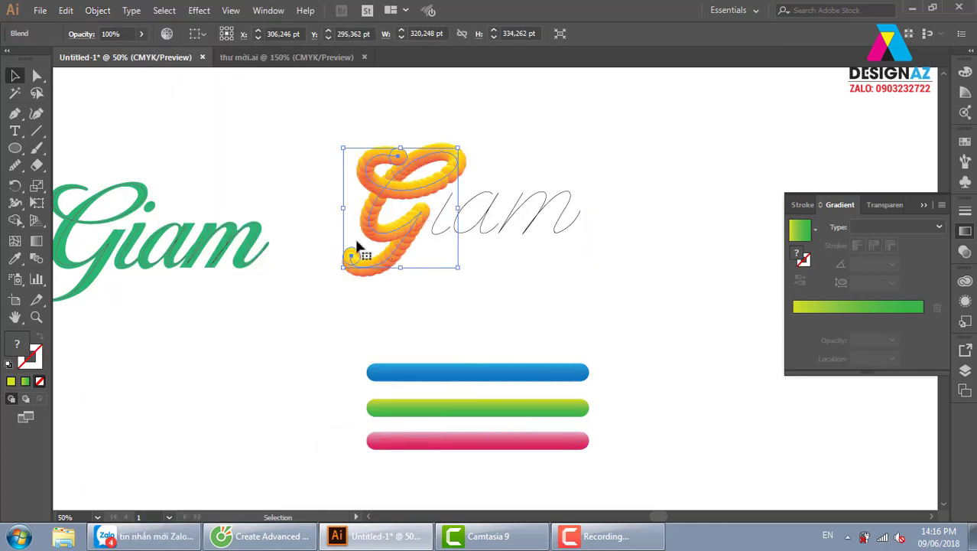
Step: Set the blend to 126 specified steps, with preview on, and confirm
{"action": "left_click", "coordinate": [36, 258]}
{"action": "double_click", "coordinate": [39, 259]}
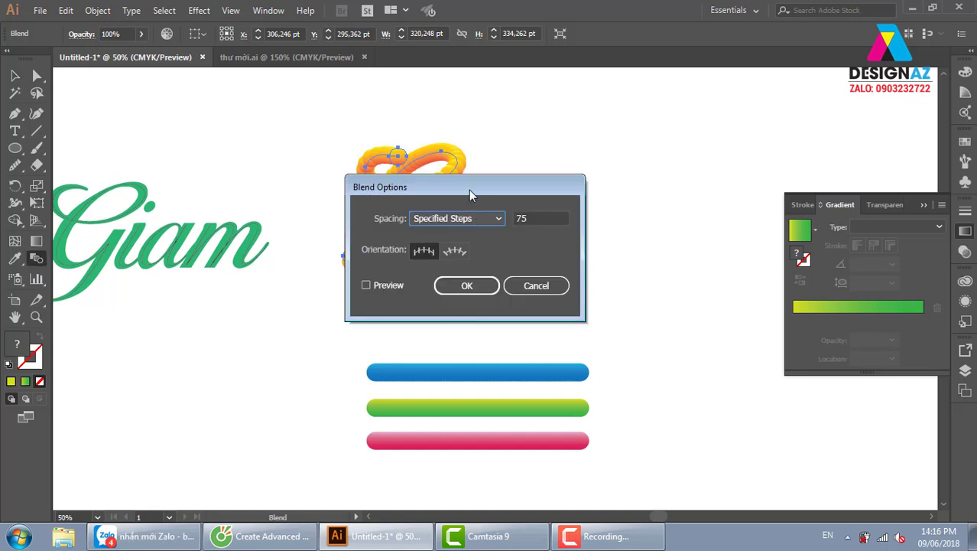
{"action": "left_click_drag", "start_coordinate": [469, 190], "coordinate": [659, 186]}
{"action": "left_click", "coordinate": [557, 282]}
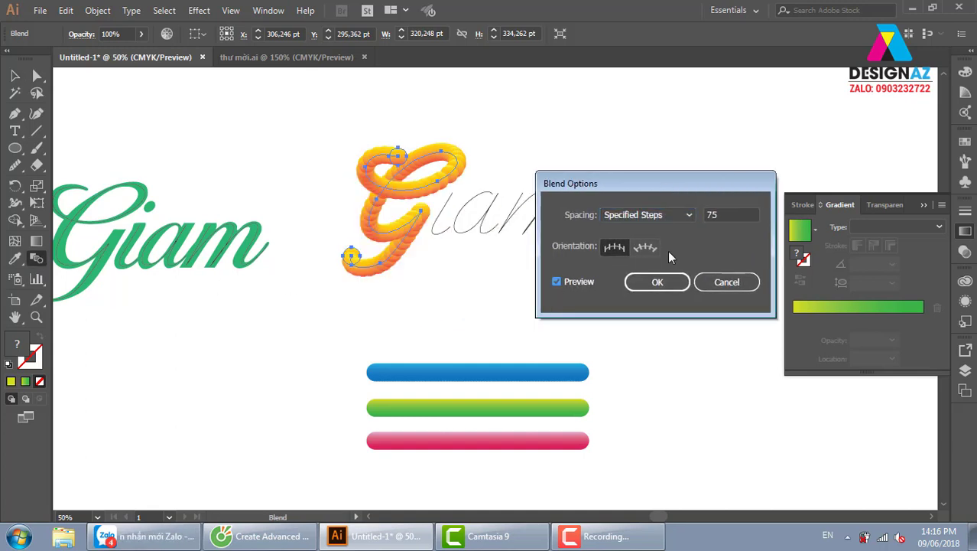
{"action": "double_click", "coordinate": [725, 215]}
{"action": "type", "text": "95"}
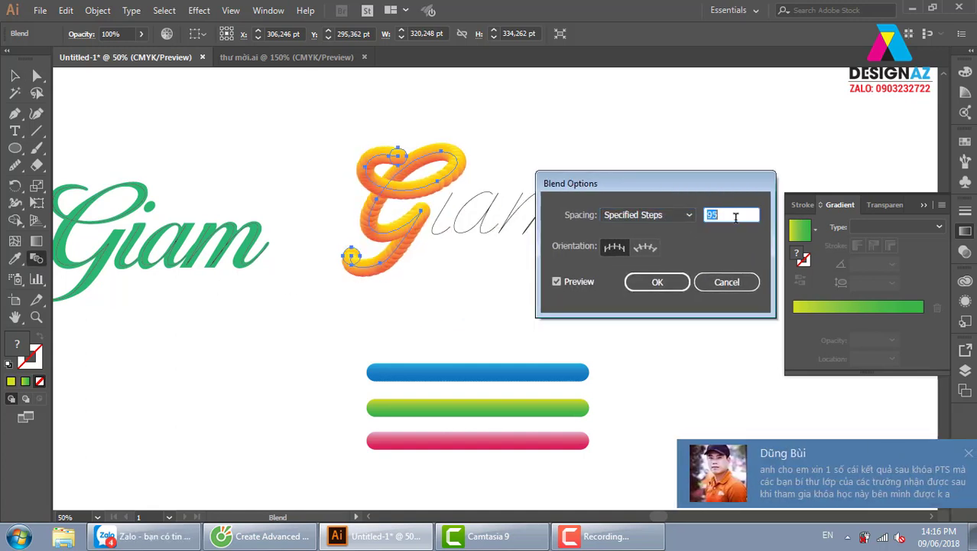
{"action": "type", "text": "101"}
{"action": "key", "text": "Tab"}
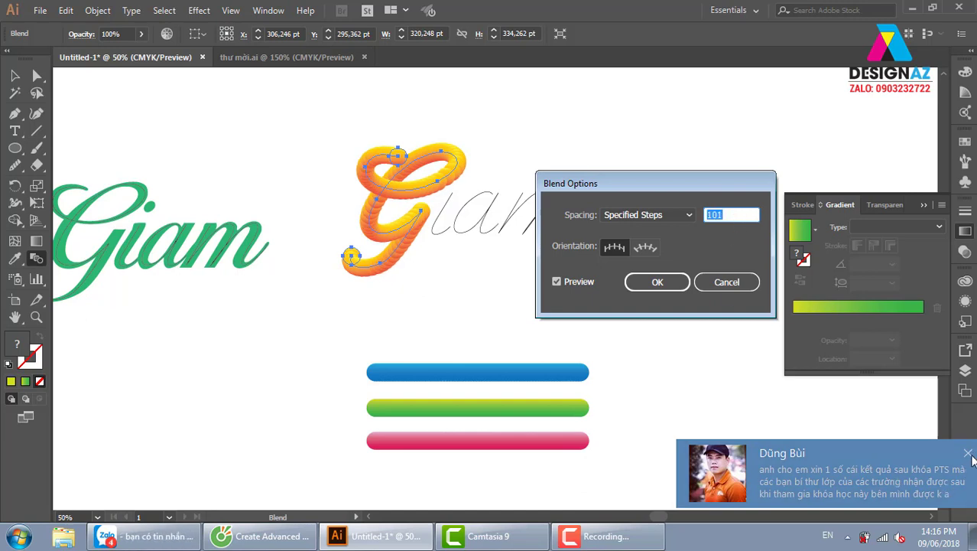
{"action": "left_click", "coordinate": [968, 453]}
{"action": "double_click", "coordinate": [736, 215]}
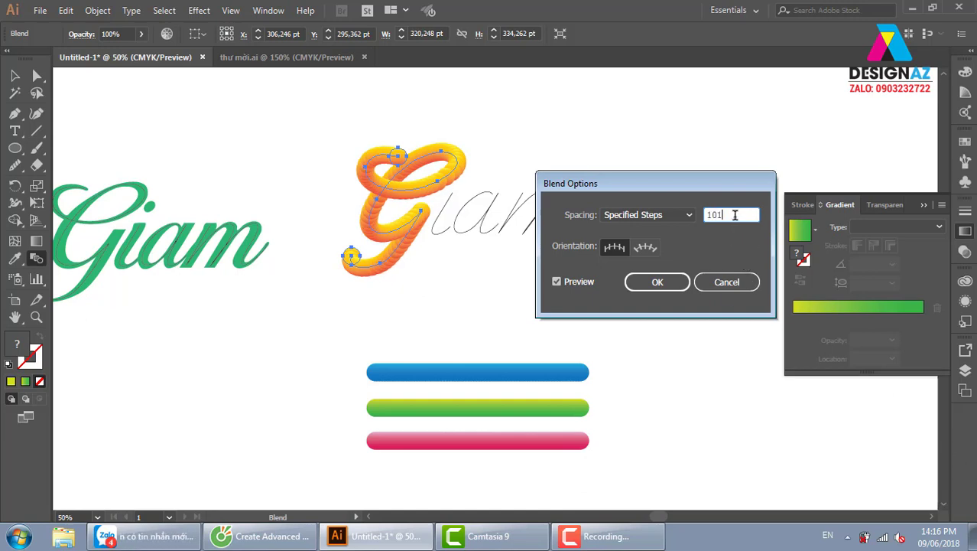
{"action": "type", "text": "111"}
{"action": "key", "text": "Tab"}
{"action": "double_click", "coordinate": [734, 215]}
{"action": "type", "text": "126"}
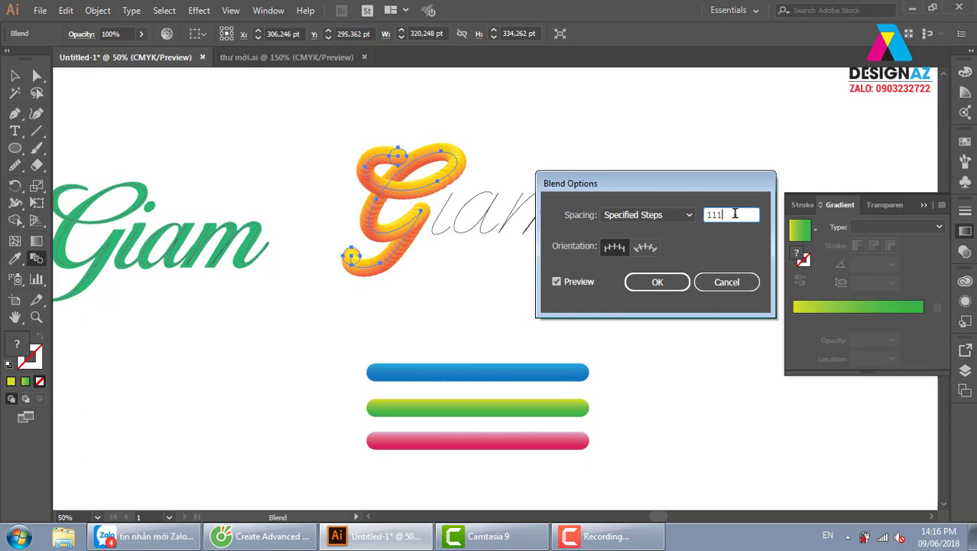
{"action": "key", "text": "Tab"}
{"action": "left_click", "coordinate": [665, 286]}
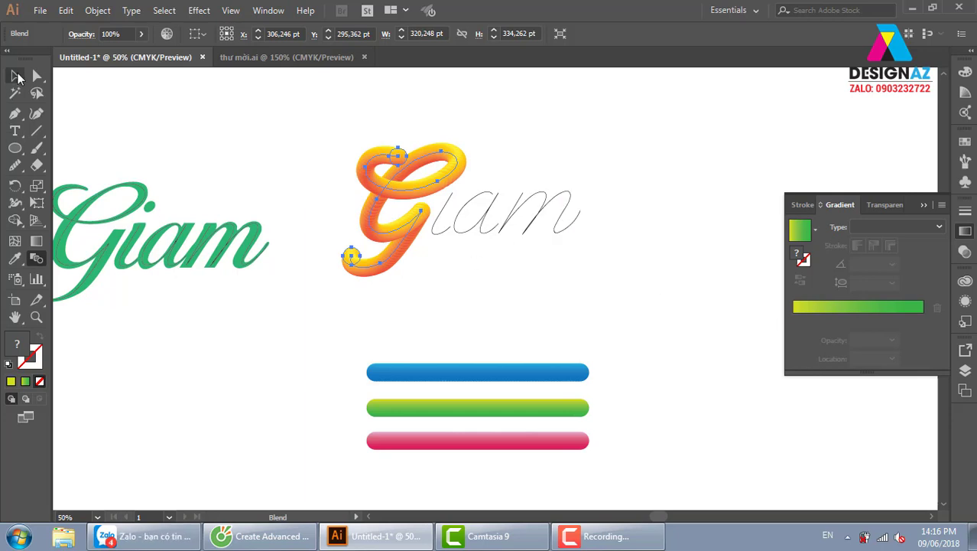
Step: Make the blue bar blend follow the i path with Replace Spine
{"action": "left_click", "coordinate": [15, 75]}
{"action": "left_click", "coordinate": [164, 131]}
{"action": "left_click", "coordinate": [441, 381]}
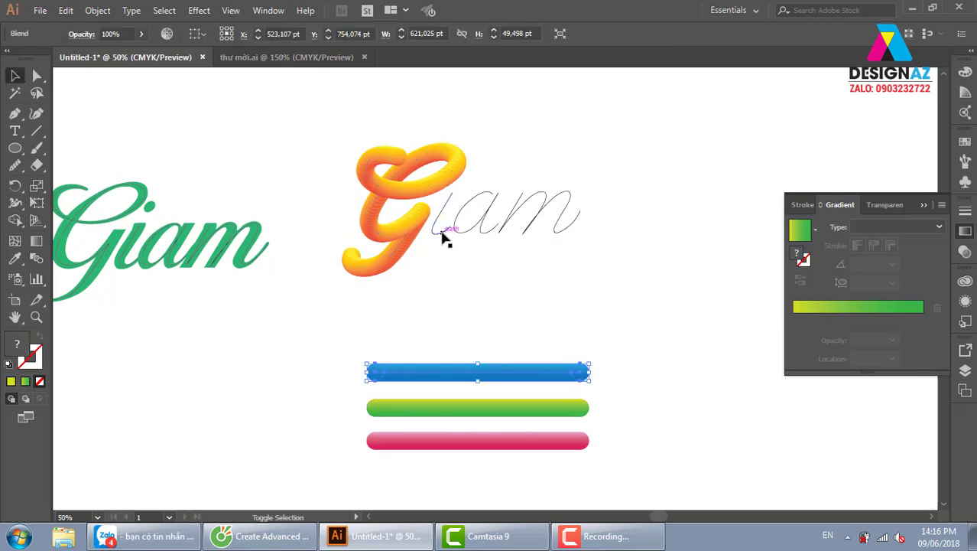
{"action": "left_click", "coordinate": [449, 232], "text": "shift"}
{"action": "left_click", "coordinate": [98, 10]}
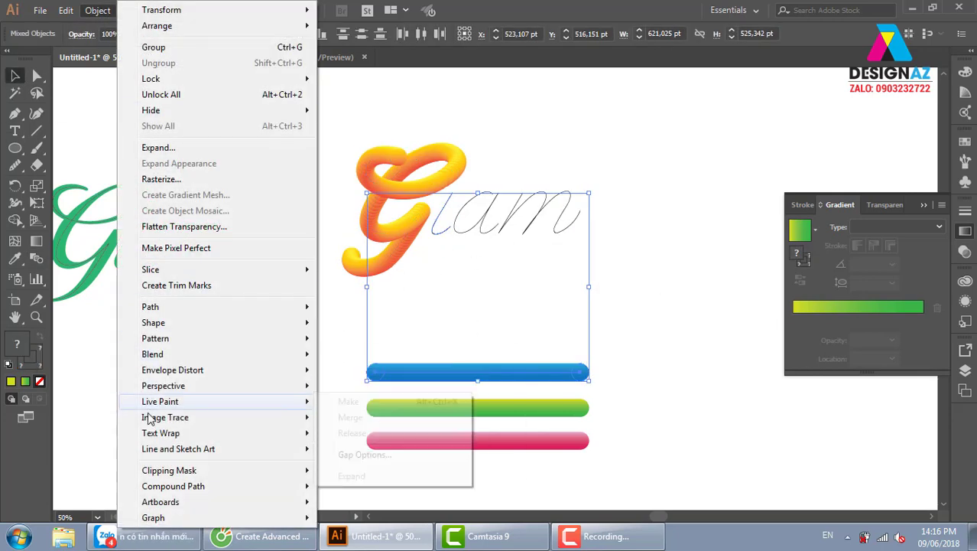
{"action": "mouse_move", "coordinate": [153, 354]}
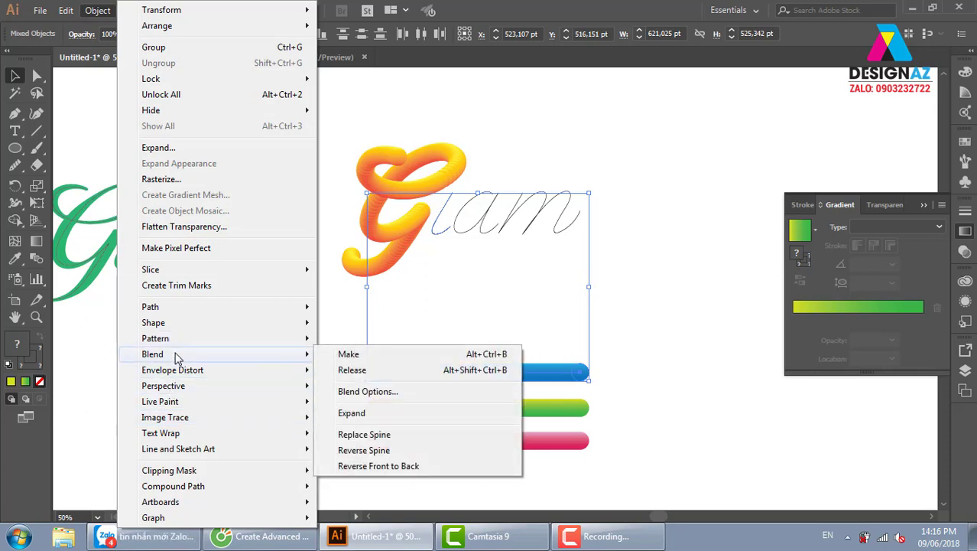
{"action": "left_click", "coordinate": [364, 435]}
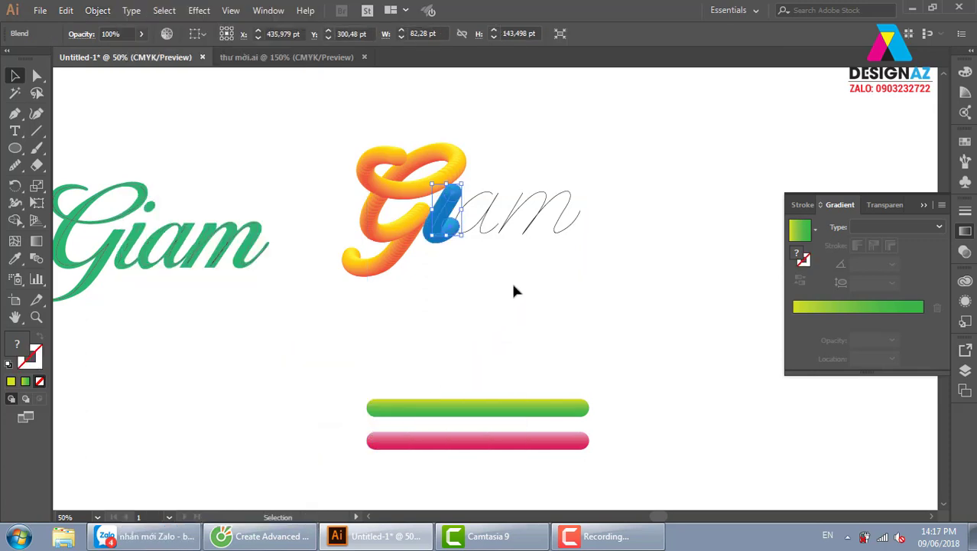
Step: Make the green bar blend follow the a path with Replace Spine
{"action": "left_click_drag", "start_coordinate": [514, 289], "coordinate": [493, 207]}
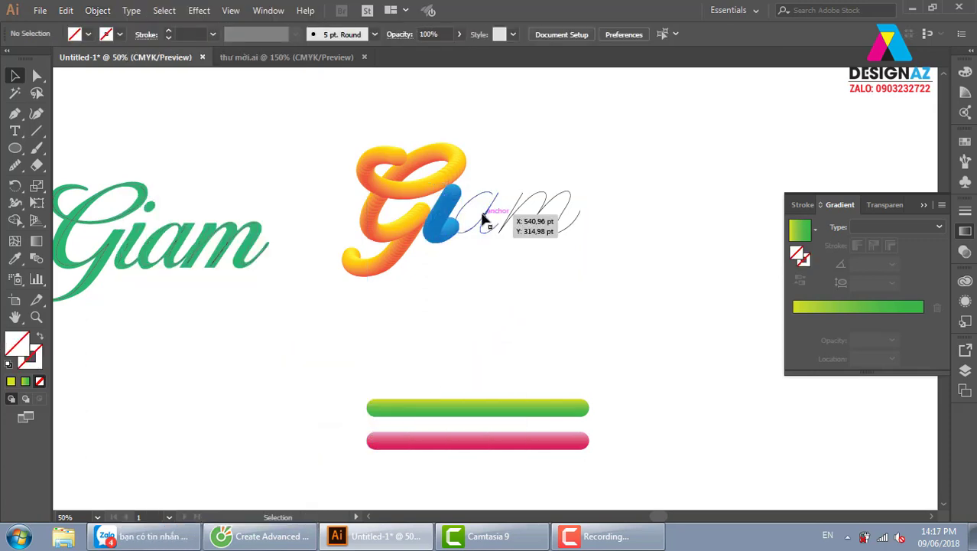
{"action": "left_click", "coordinate": [461, 409], "text": "shift"}
{"action": "left_click", "coordinate": [97, 9]}
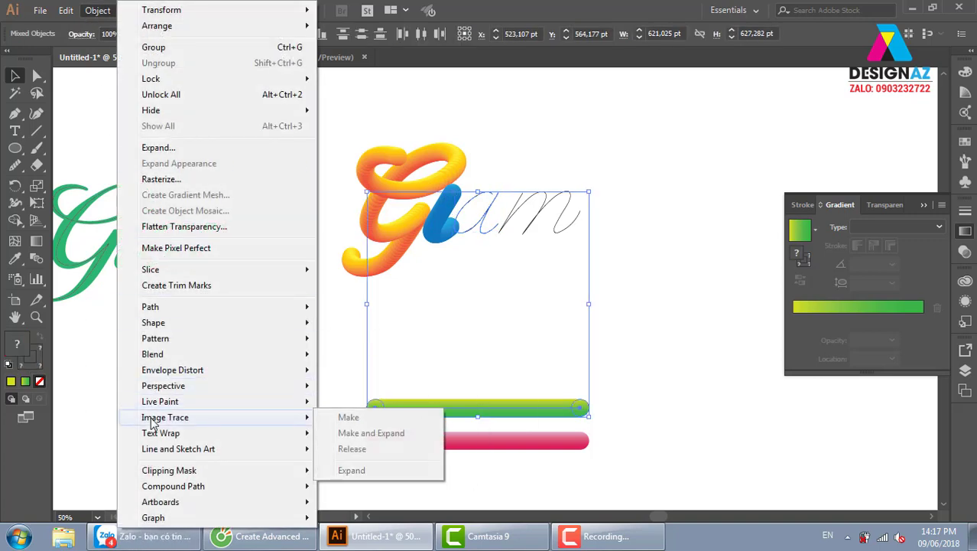
{"action": "mouse_move", "coordinate": [152, 354]}
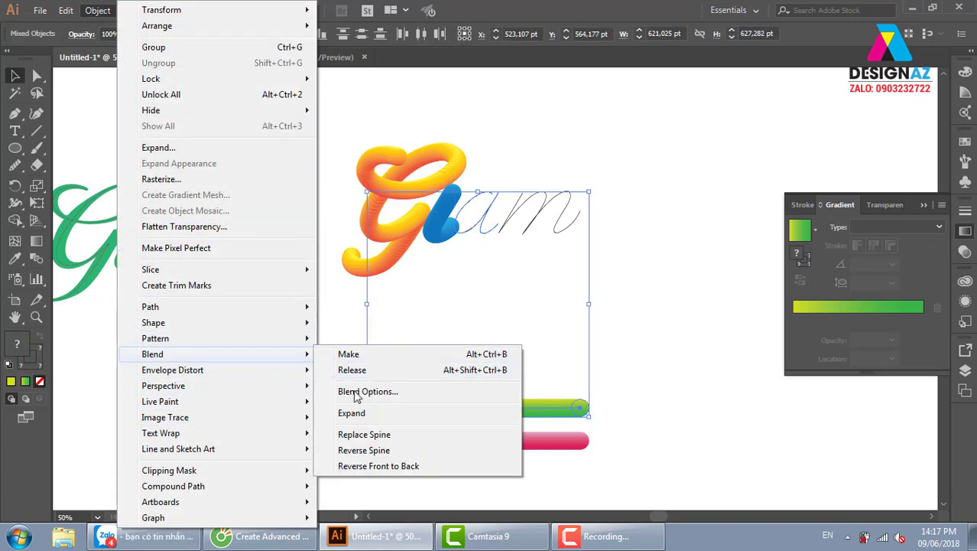
{"action": "left_click", "coordinate": [366, 435]}
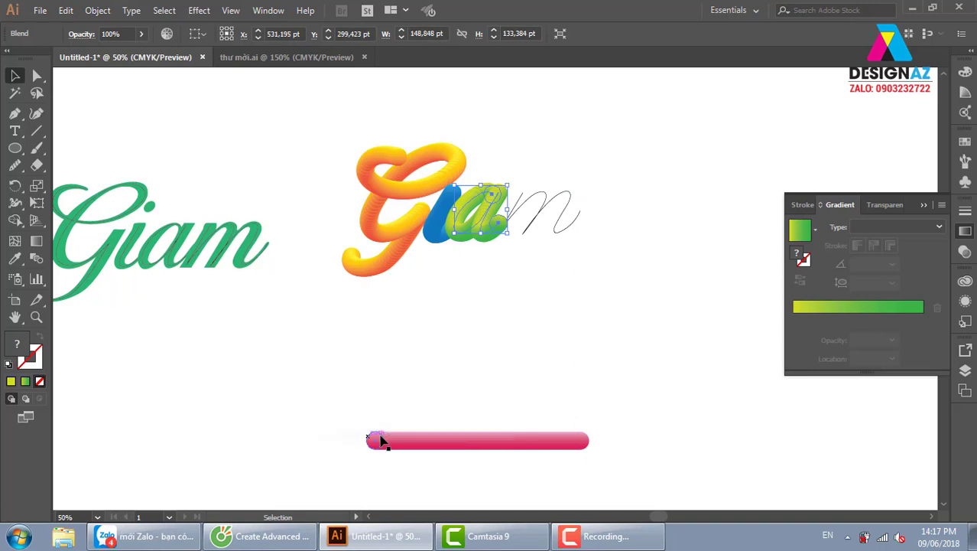
Step: Make the pink bar blend follow the m path and zoom in on the lettering
{"action": "left_click", "coordinate": [554, 307]}
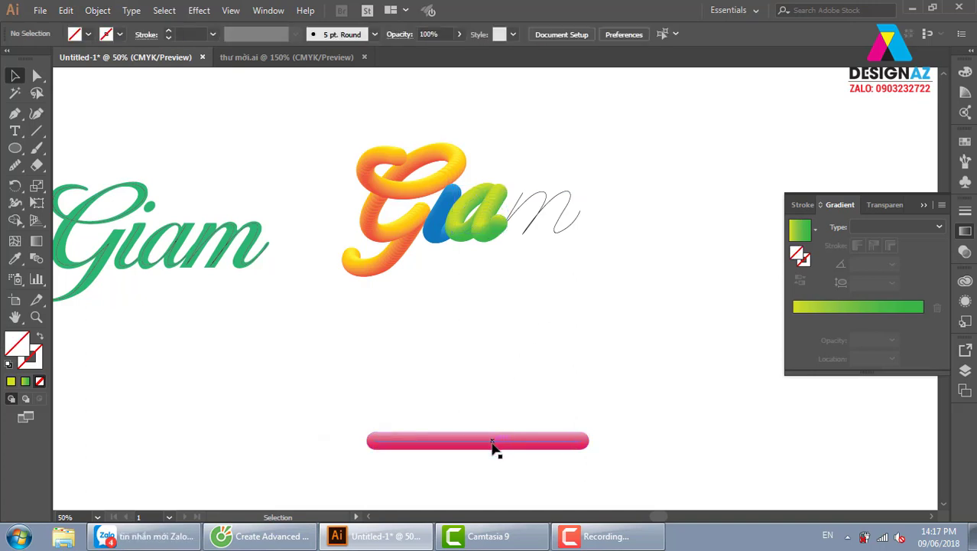
{"action": "left_click", "coordinate": [492, 443]}
{"action": "left_click", "coordinate": [565, 200], "text": "shift"}
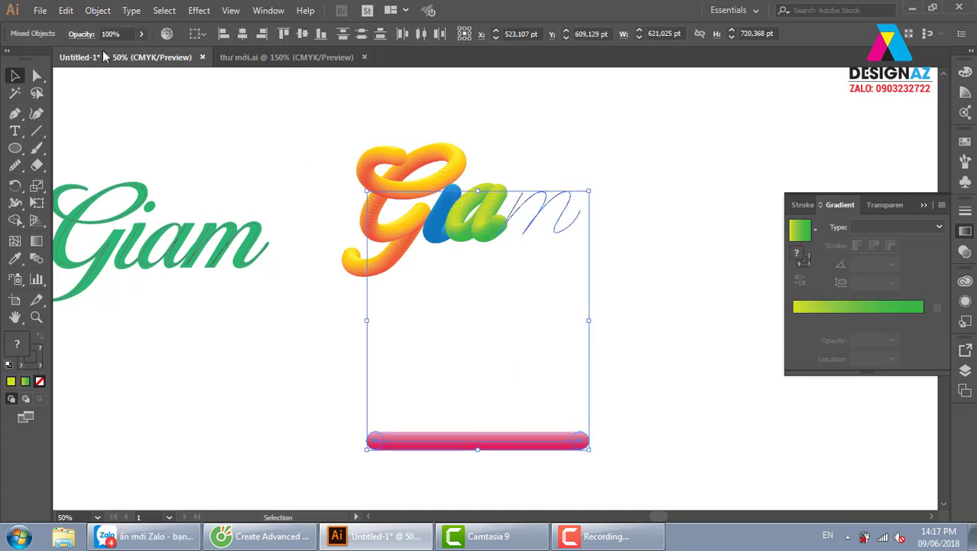
{"action": "left_click", "coordinate": [97, 11]}
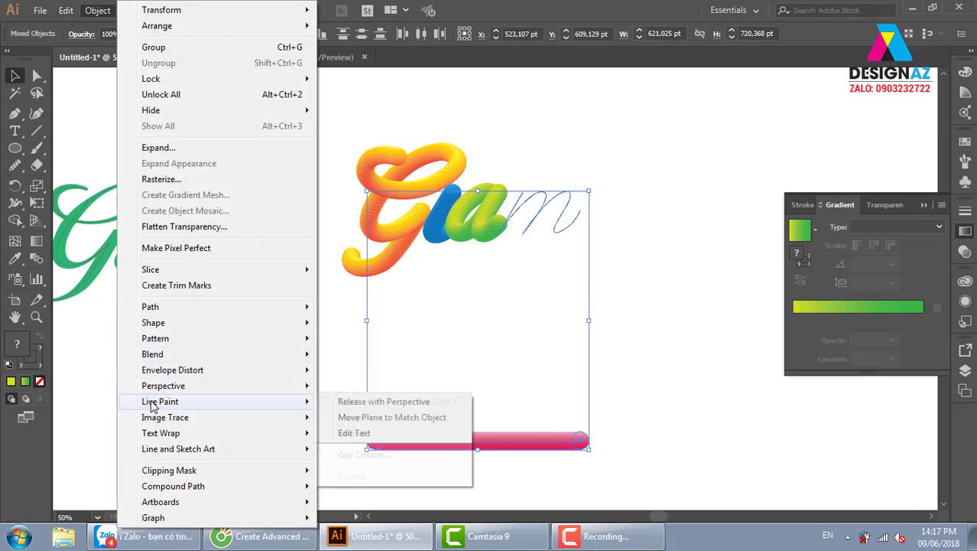
{"action": "mouse_move", "coordinate": [152, 354]}
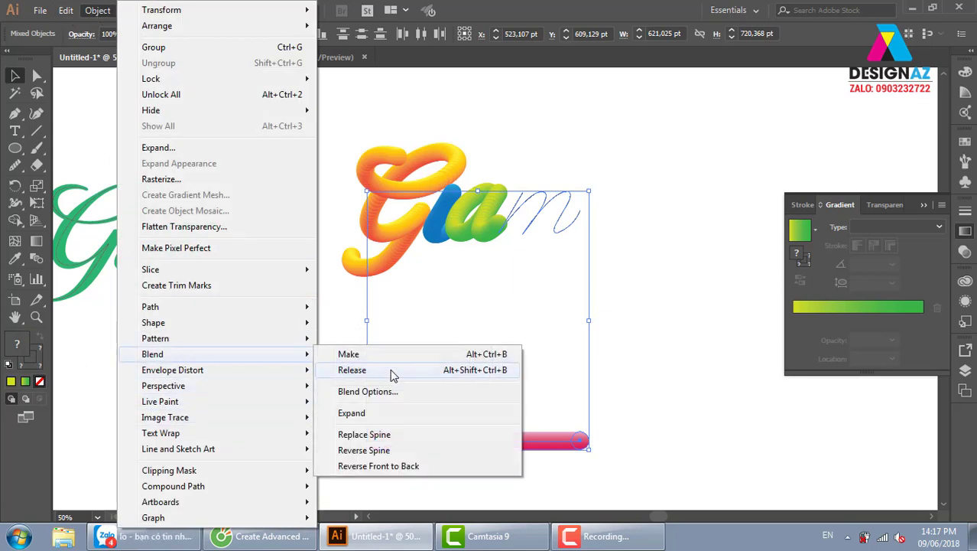
{"action": "left_click", "coordinate": [386, 433]}
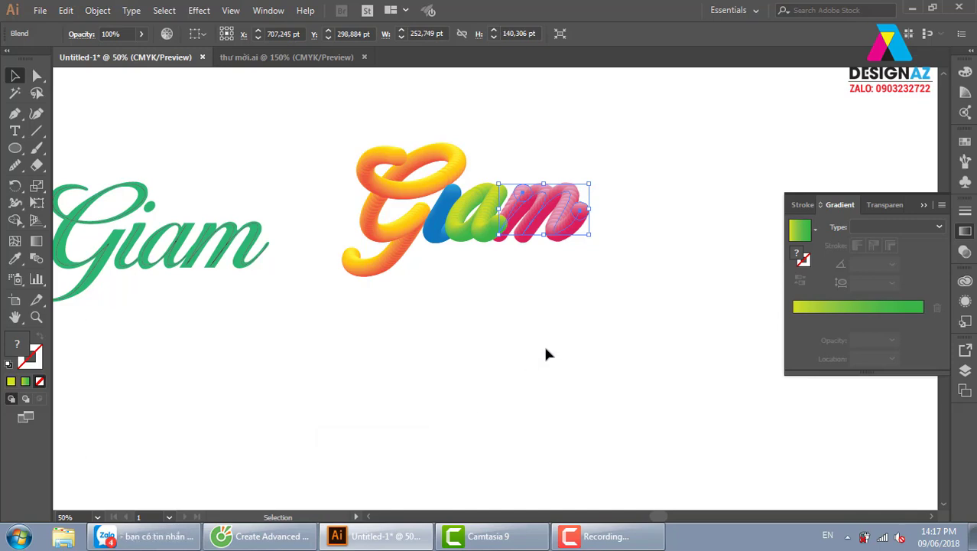
{"action": "key", "text": "ctrl+equal"}
{"action": "key", "text": "ctrl+equal"}
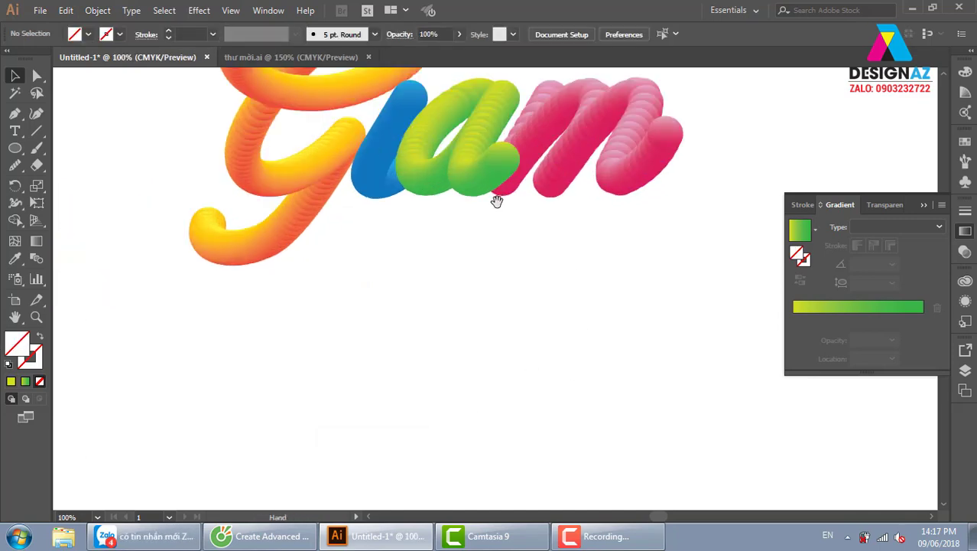
Step: Shift the G tube and the blue i tube slightly left
{"action": "left_click_drag", "start_coordinate": [493, 197], "coordinate": [403, 322]}
{"action": "left_click_drag", "start_coordinate": [230, 277], "coordinate": [213, 275]}
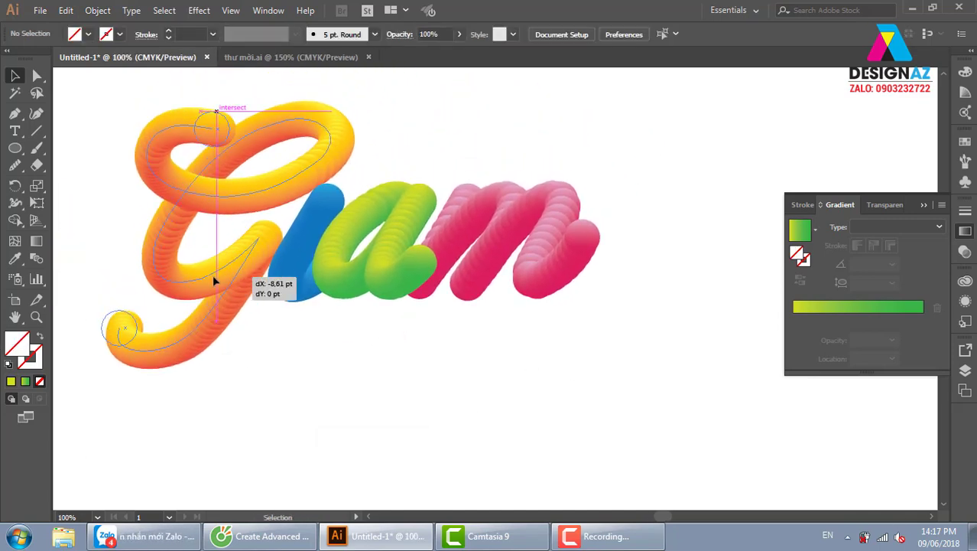
{"action": "left_click_drag", "start_coordinate": [301, 296], "coordinate": [277, 288]}
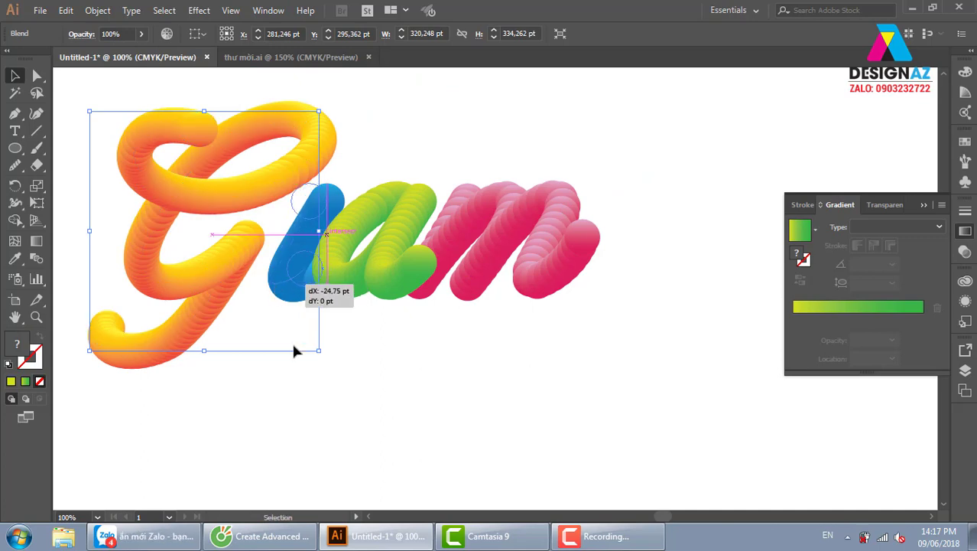
{"action": "left_click_drag", "start_coordinate": [293, 345], "coordinate": [292, 343]}
Step: Inside the i blend, set the bottom circle's starting gradient stop to cyan
{"action": "left_click", "coordinate": [361, 358]}
{"action": "left_click", "coordinate": [289, 297]}
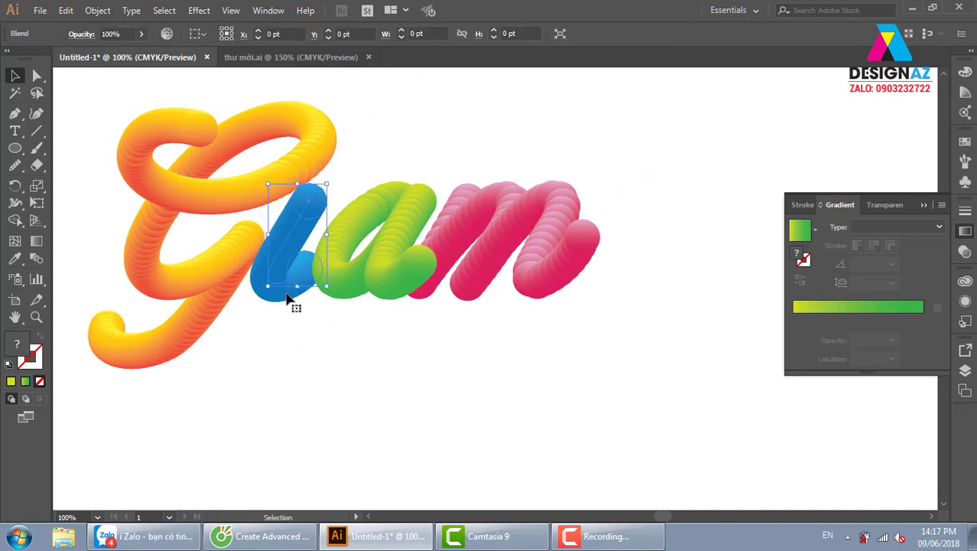
{"action": "double_click", "coordinate": [308, 282]}
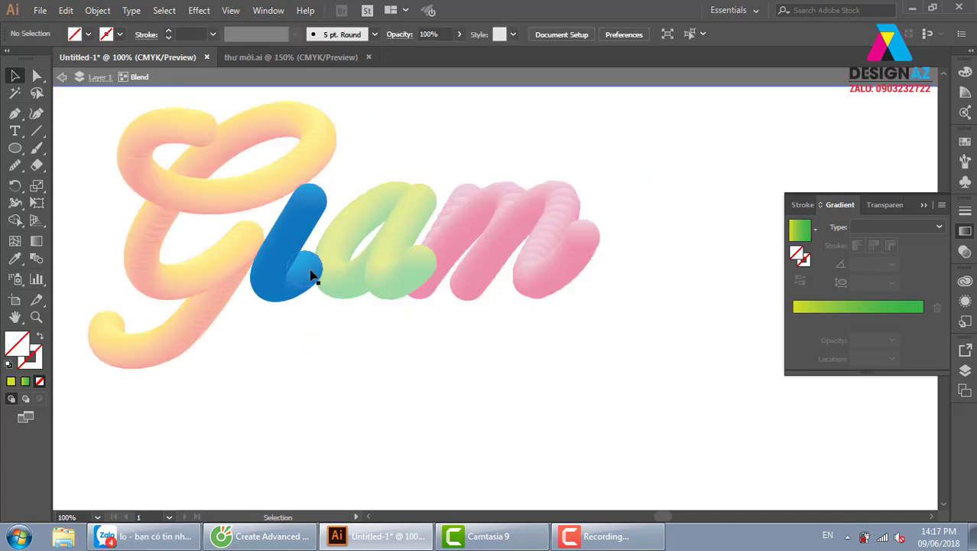
{"action": "left_click", "coordinate": [311, 275]}
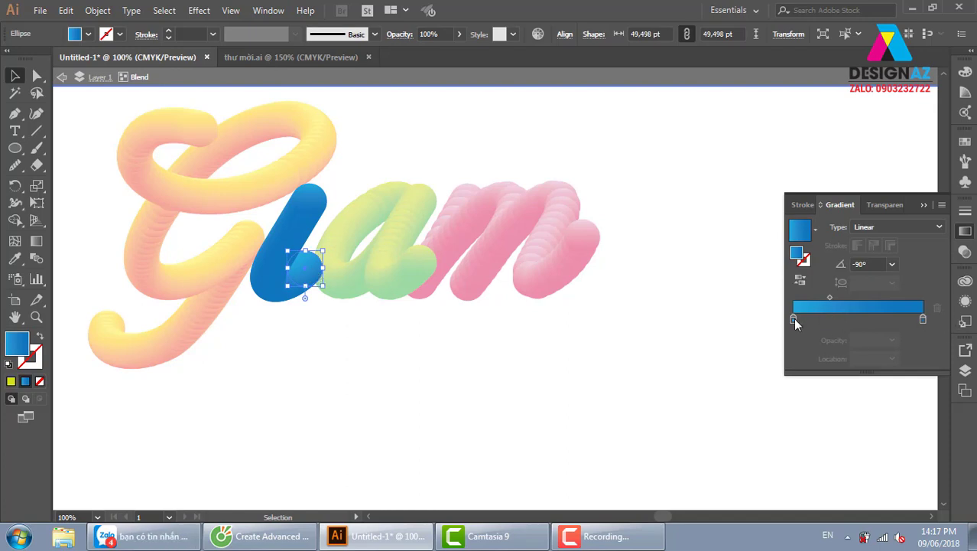
{"action": "left_click", "coordinate": [793, 319]}
{"action": "double_click", "coordinate": [19, 344]}
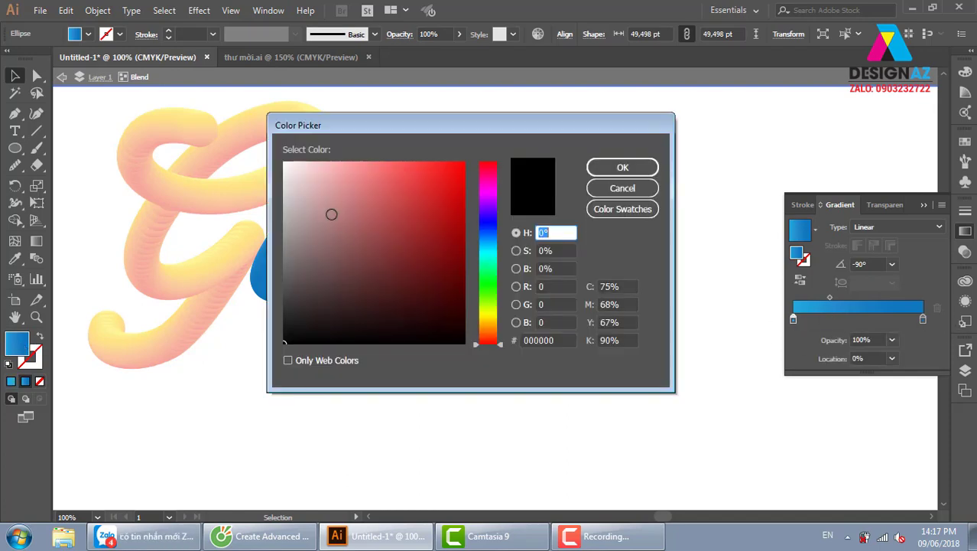
{"action": "left_click_drag", "start_coordinate": [493, 257], "coordinate": [490, 251]}
{"action": "left_click_drag", "start_coordinate": [411, 181], "coordinate": [465, 163]}
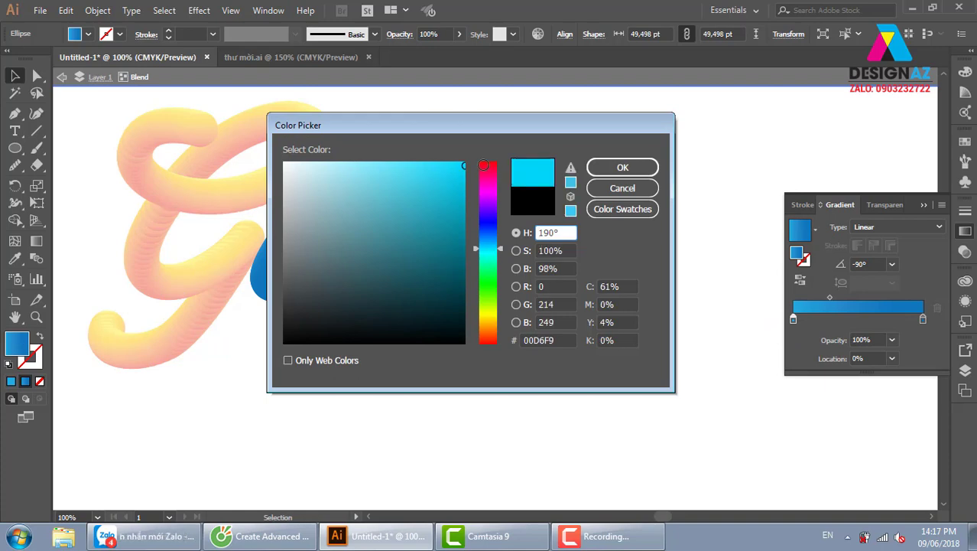
{"action": "left_click", "coordinate": [623, 167]}
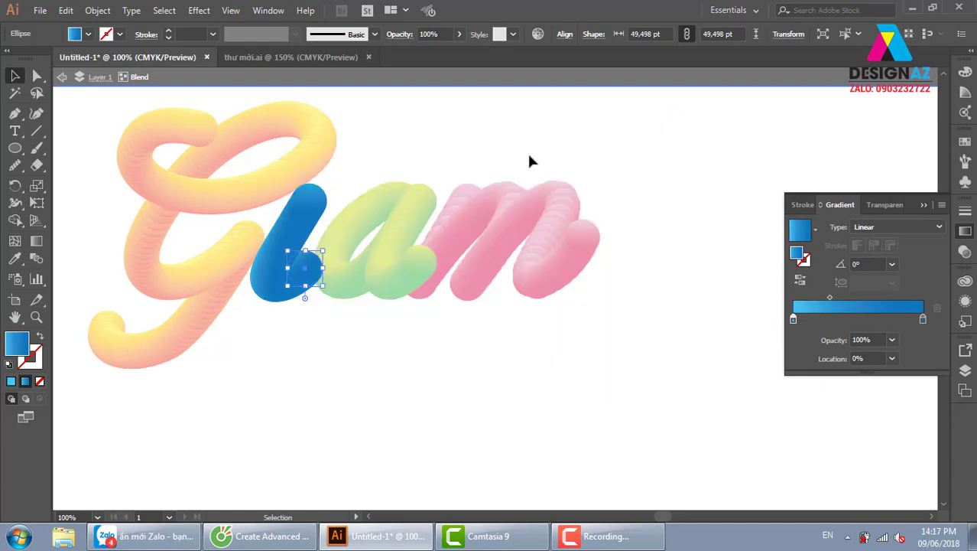
Step: Make the end stop dark blue and angle the gradient to about -66.4°
{"action": "double_click", "coordinate": [922, 319]}
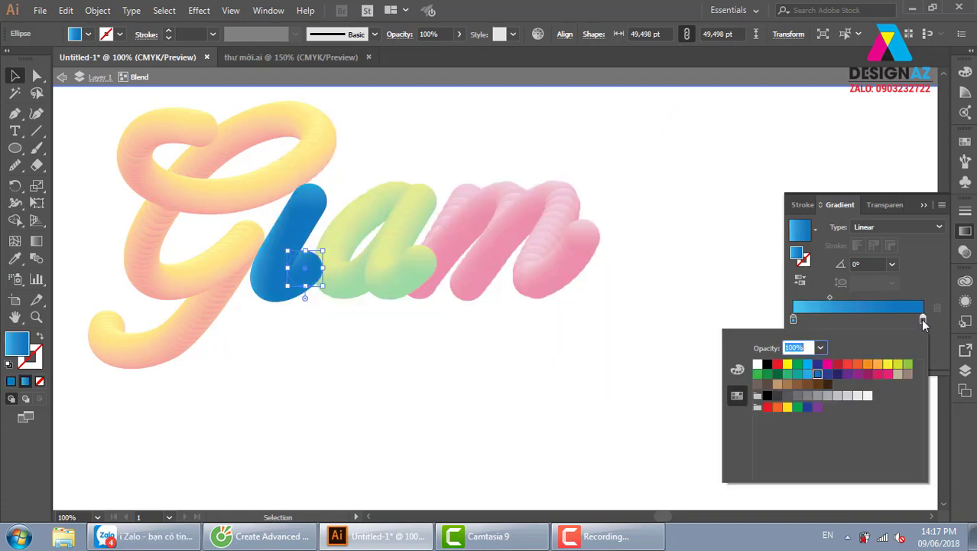
{"action": "left_click", "coordinate": [826, 374]}
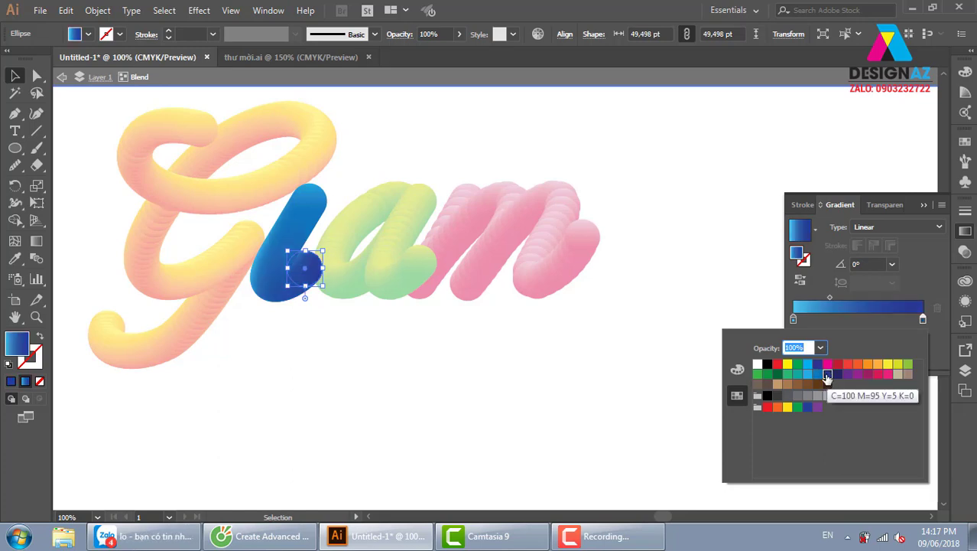
{"action": "left_click", "coordinate": [325, 251]}
{"action": "left_click_drag", "start_coordinate": [324, 255], "coordinate": [326, 277]}
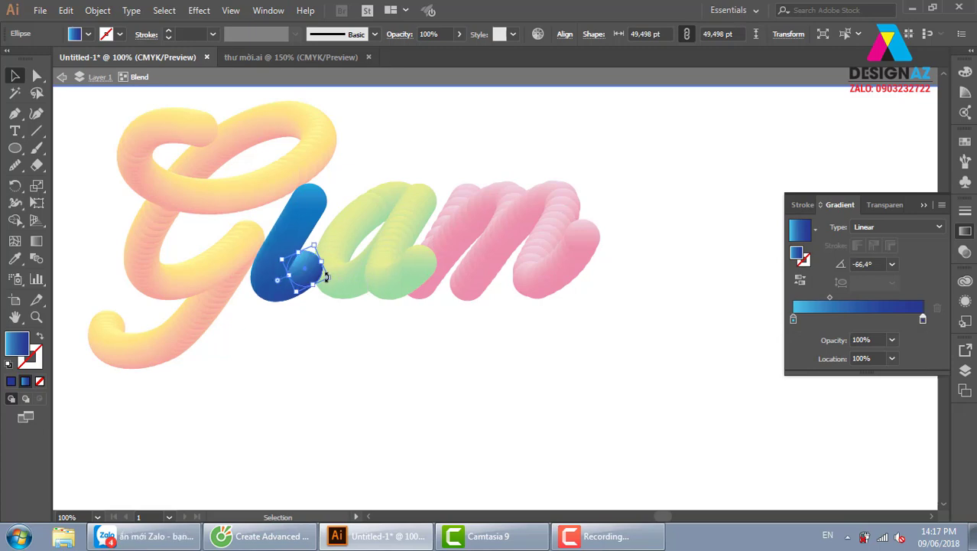
{"action": "double_click", "coordinate": [400, 157]}
{"action": "left_click", "coordinate": [308, 228]}
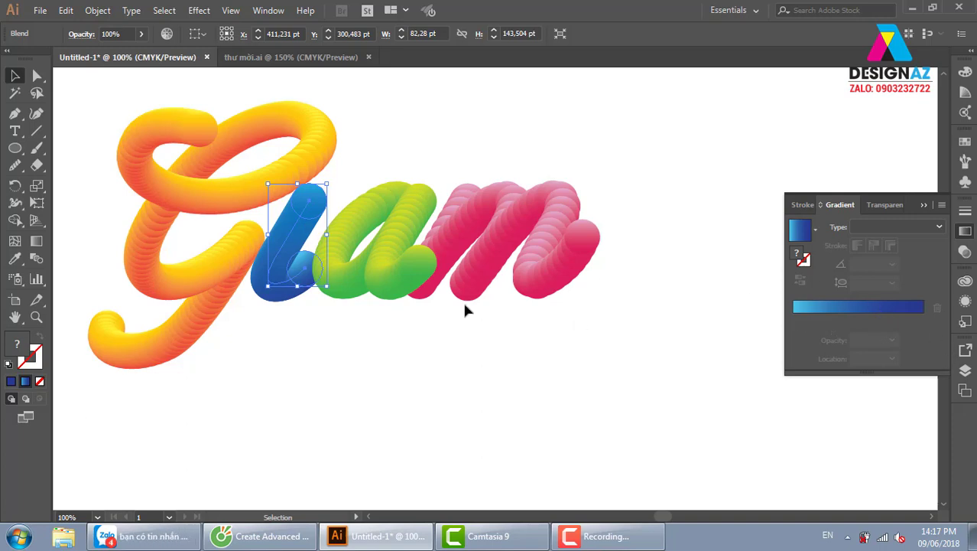
Step: Eyedrop the i's darker blue onto its top end circle
{"action": "double_click", "coordinate": [310, 284]}
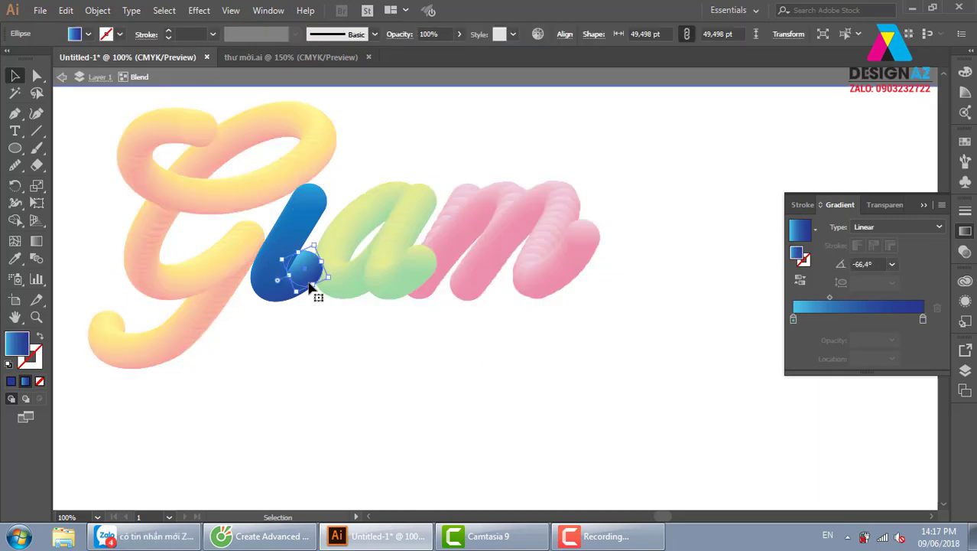
{"action": "left_click", "coordinate": [321, 206]}
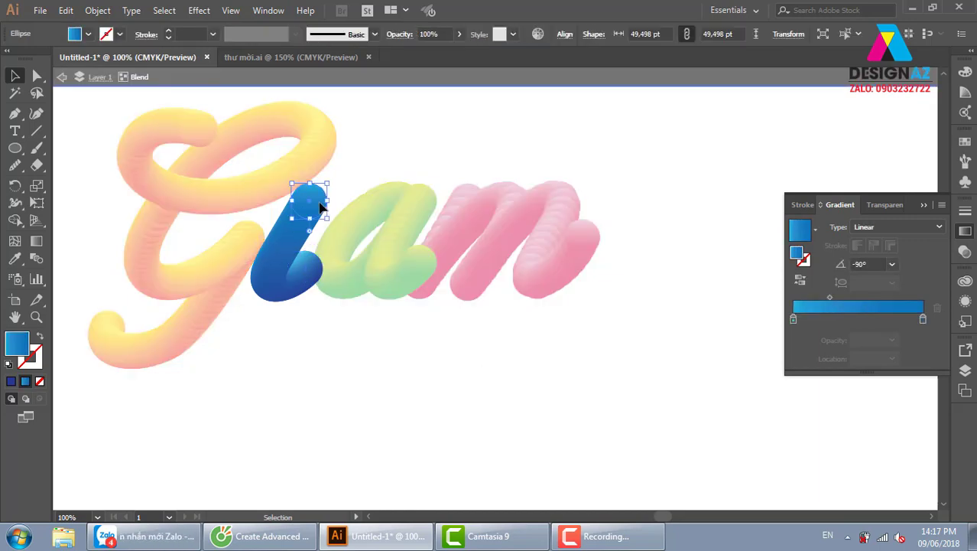
{"action": "key", "text": "i"}
{"action": "left_click", "coordinate": [310, 266]}
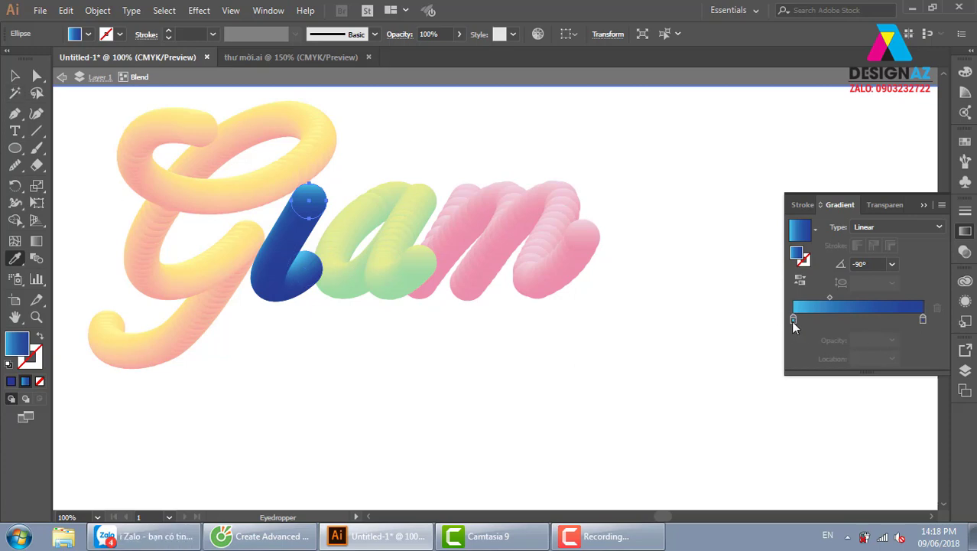
Step: Recolor the top circle's gradient stops to red at the start and orange at the end
{"action": "left_click", "coordinate": [793, 319]}
{"action": "double_click", "coordinate": [922, 319]}
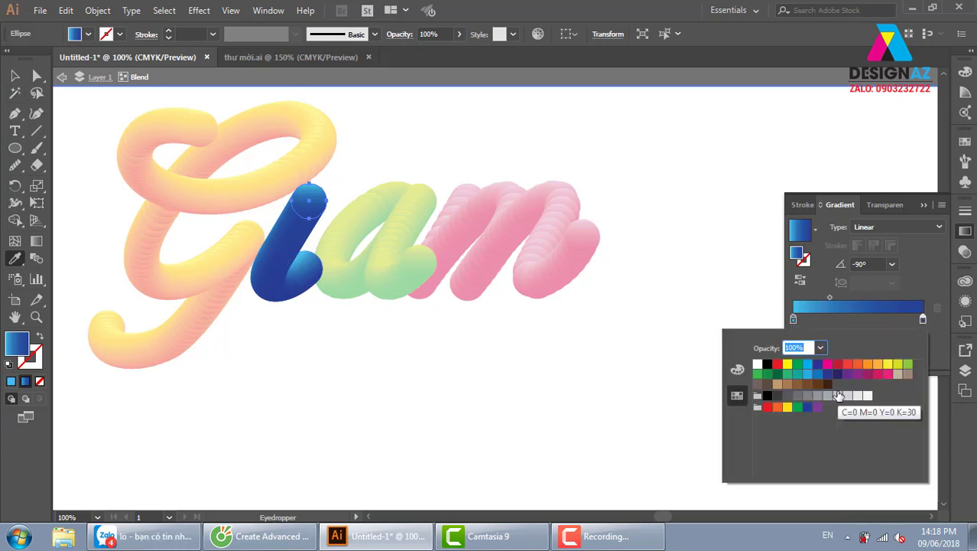
{"action": "left_click", "coordinate": [857, 375]}
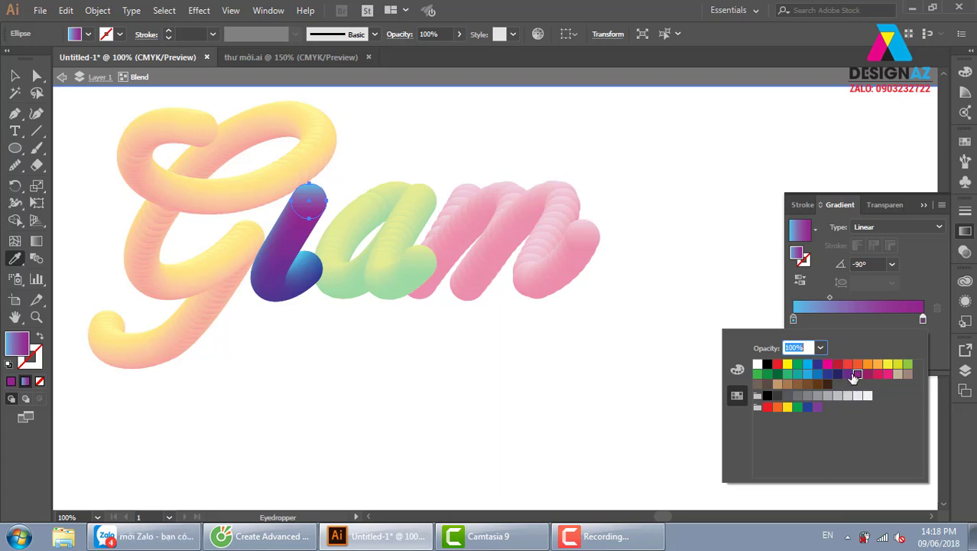
{"action": "left_click", "coordinate": [878, 365]}
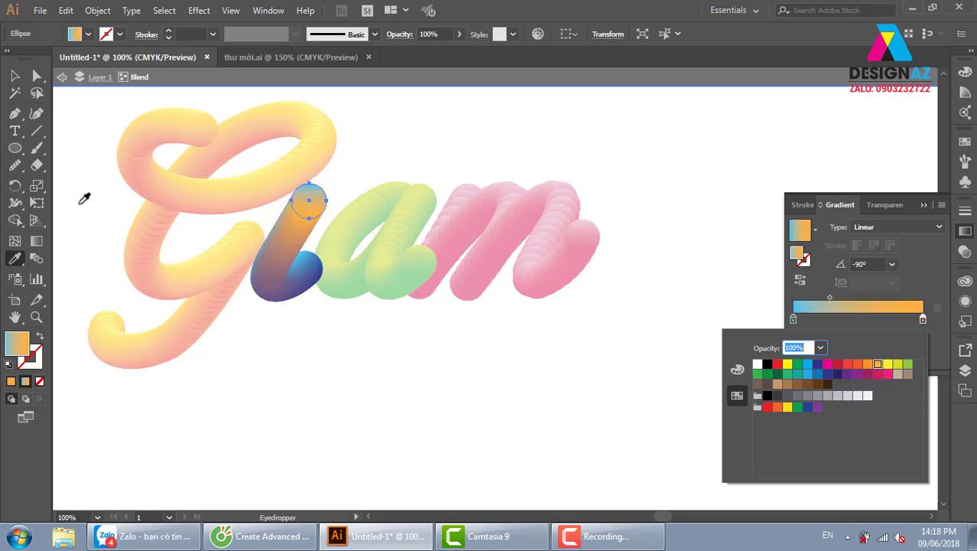
{"action": "key", "text": "Escape"}
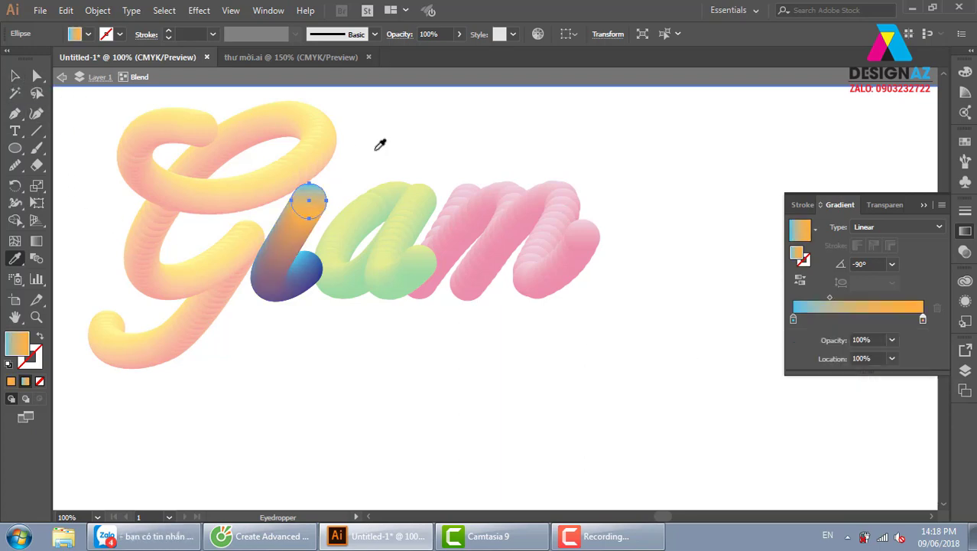
{"action": "double_click", "coordinate": [793, 319]}
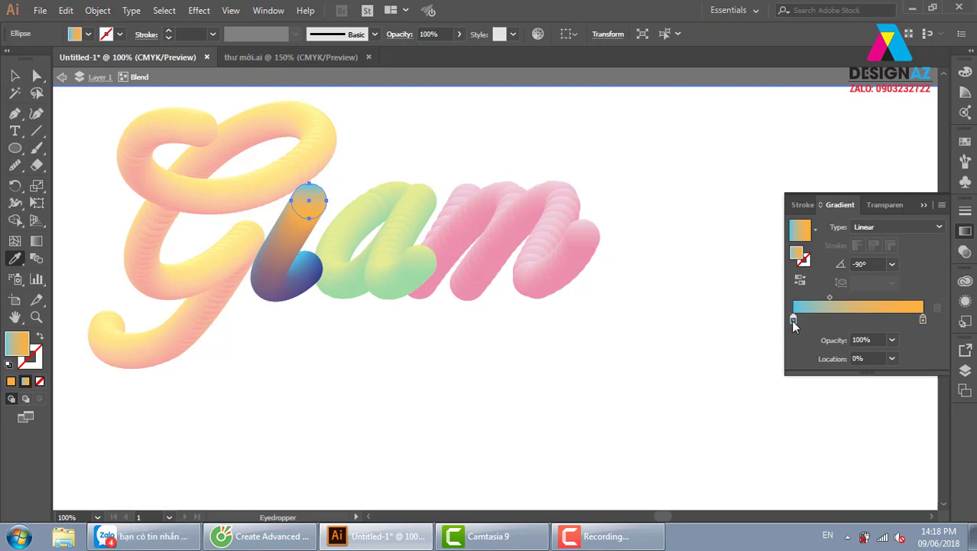
{"action": "left_click", "coordinate": [837, 365]}
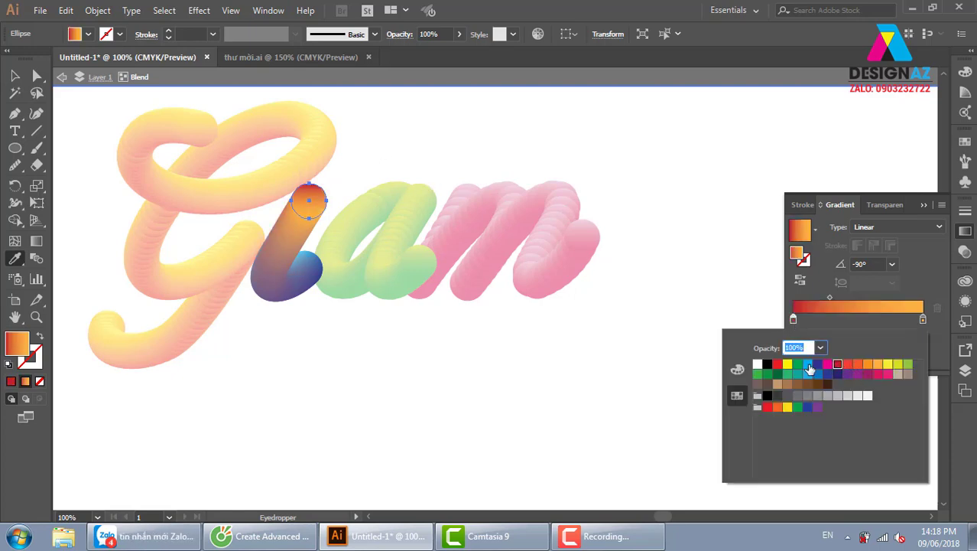
{"action": "key", "text": "Escape"}
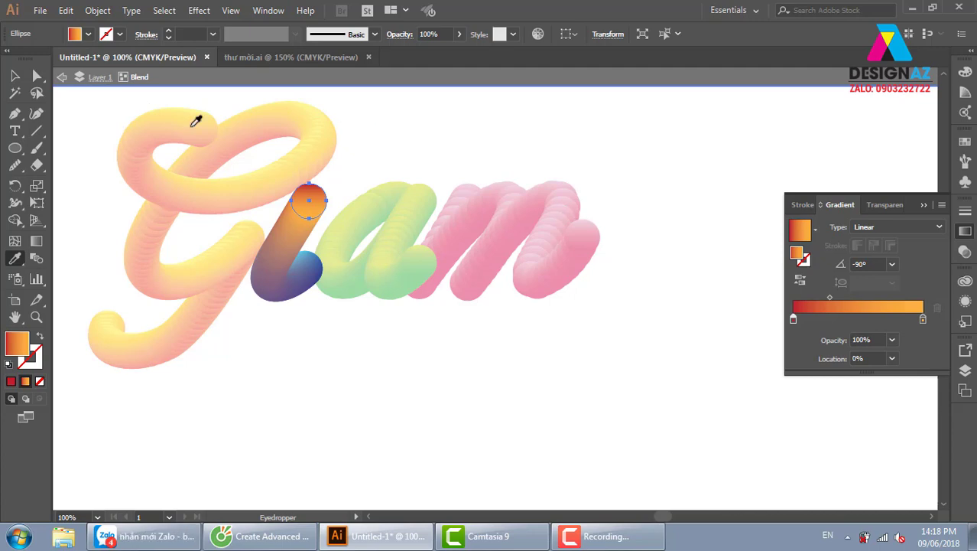
Step: Eyedrop the orange gradient onto the bottom end circle and preview the result
{"action": "left_click", "coordinate": [16, 76]}
{"action": "left_click", "coordinate": [359, 142]}
{"action": "left_click", "coordinate": [315, 280]}
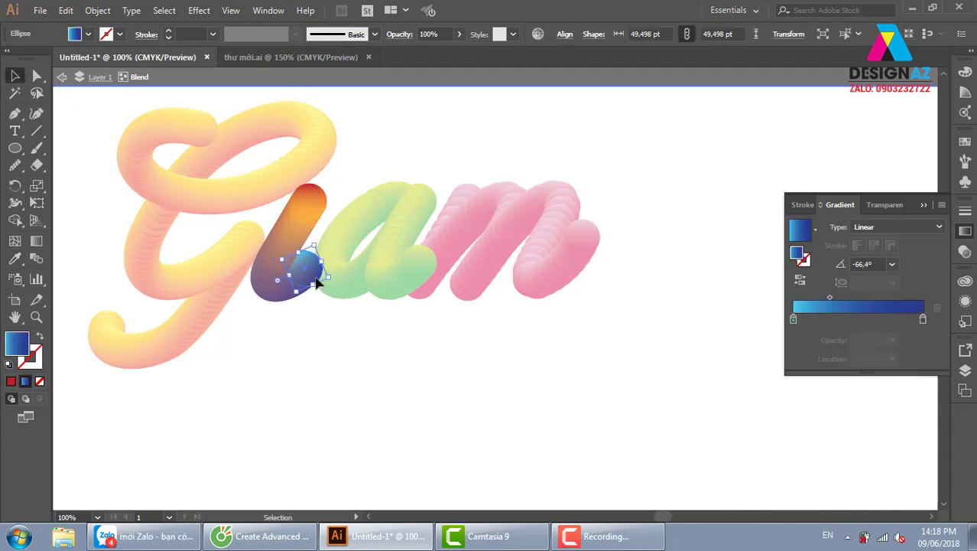
{"action": "key", "text": "i"}
{"action": "left_click", "coordinate": [313, 198]}
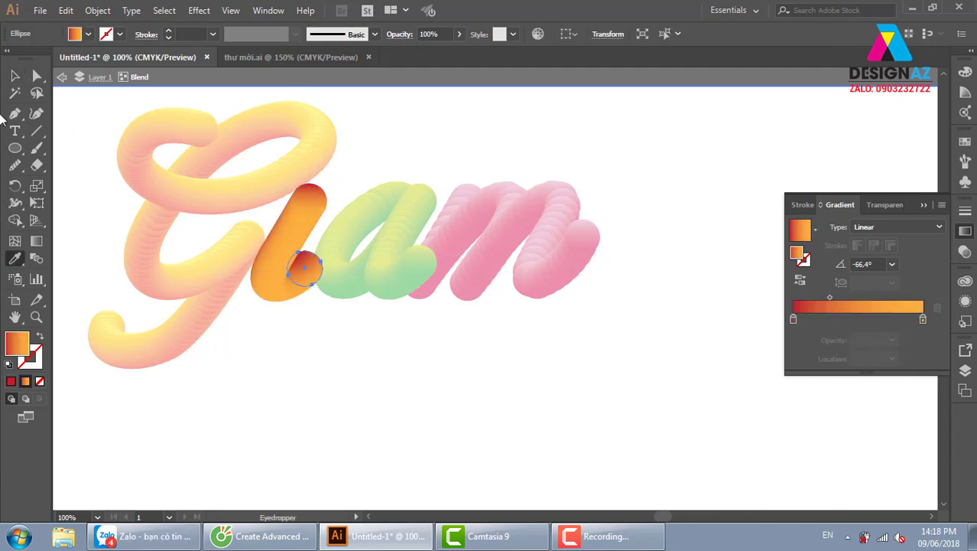
{"action": "left_click", "coordinate": [15, 77]}
{"action": "left_click", "coordinate": [442, 139]}
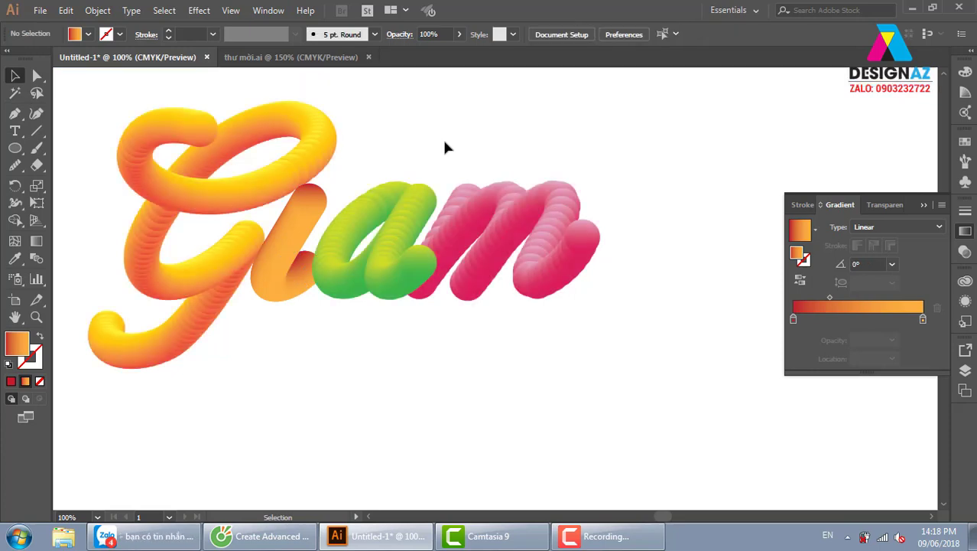
Step: Undo the orange gradient and set the right gradient stop to light blue
{"action": "key", "text": "ctrl+z"}
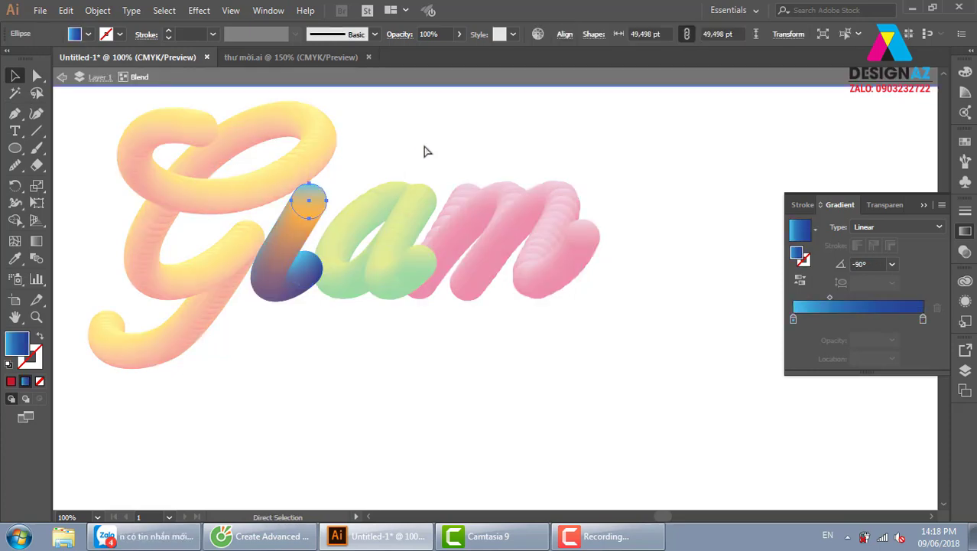
{"action": "left_click", "coordinate": [794, 320]}
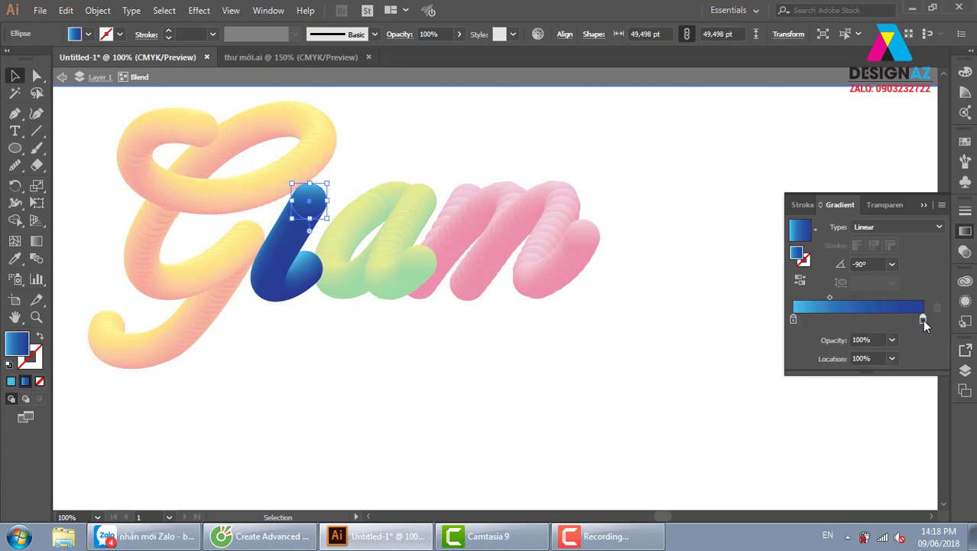
{"action": "double_click", "coordinate": [923, 319]}
{"action": "left_click", "coordinate": [808, 378]}
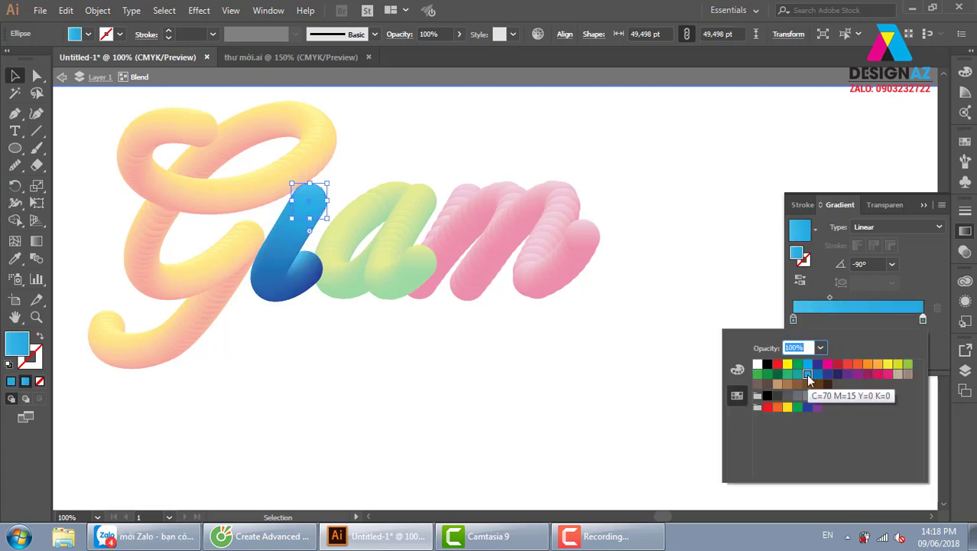
Step: Try sampling the light blue onto the i's bottom circle, then undo it
{"action": "double_click", "coordinate": [413, 140]}
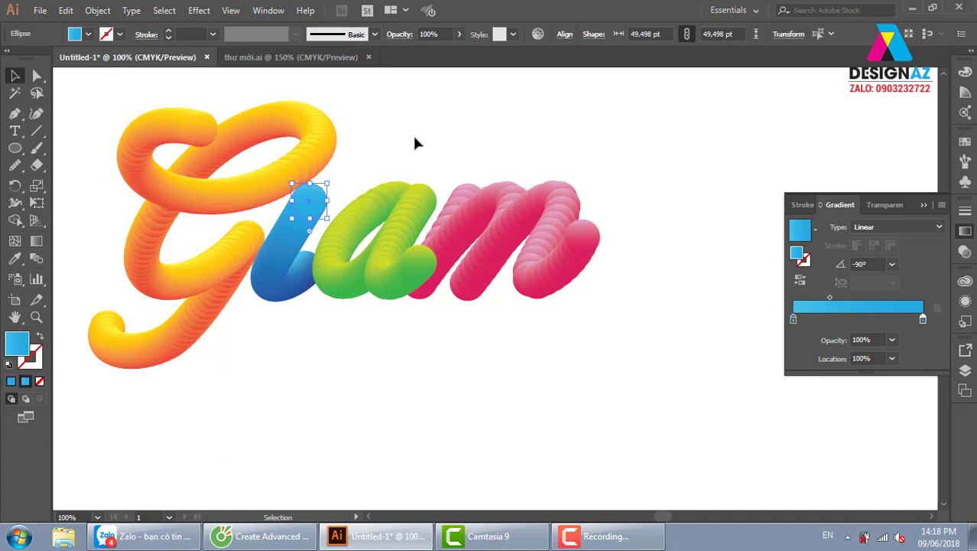
{"action": "left_click", "coordinate": [414, 142]}
{"action": "left_click", "coordinate": [309, 289]}
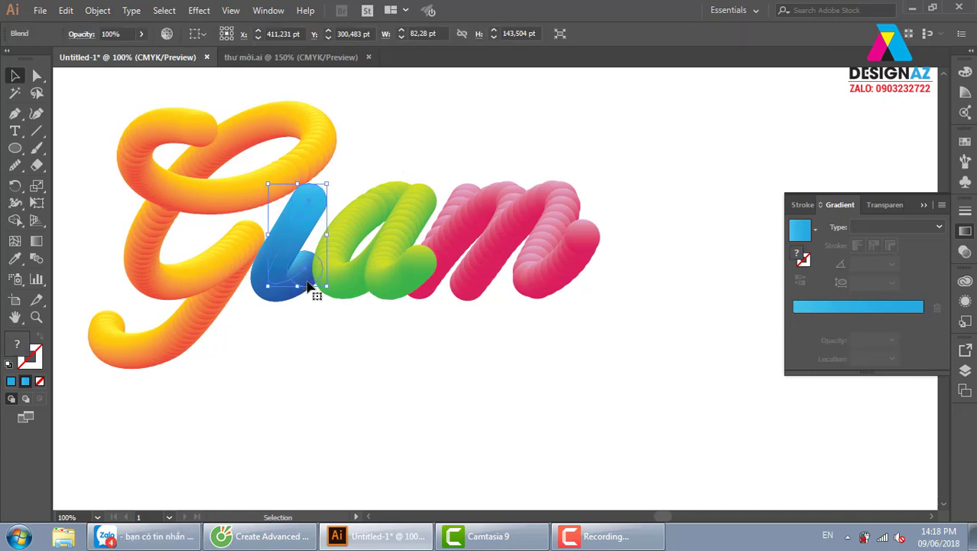
{"action": "double_click", "coordinate": [312, 211]}
{"action": "left_click", "coordinate": [317, 262]}
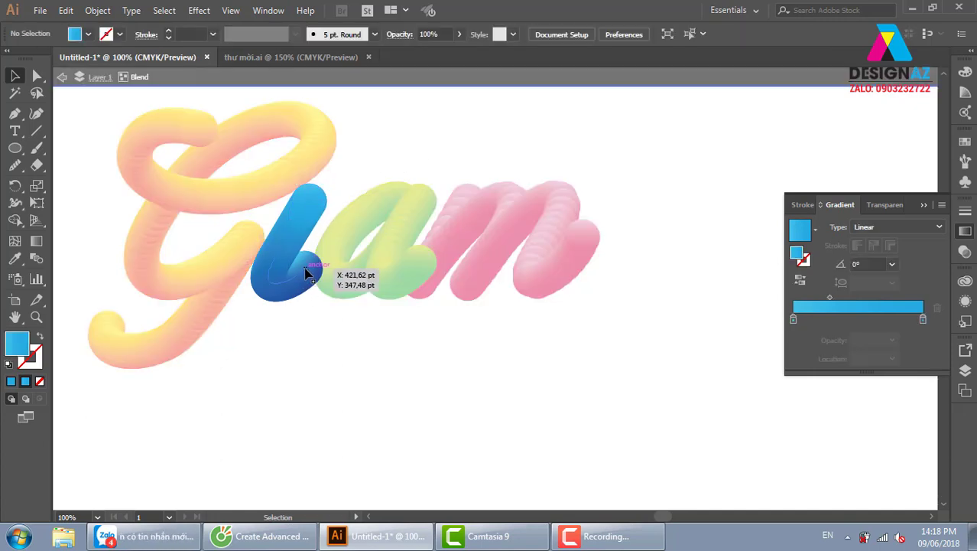
{"action": "key", "text": "i"}
{"action": "left_click", "coordinate": [322, 194]}
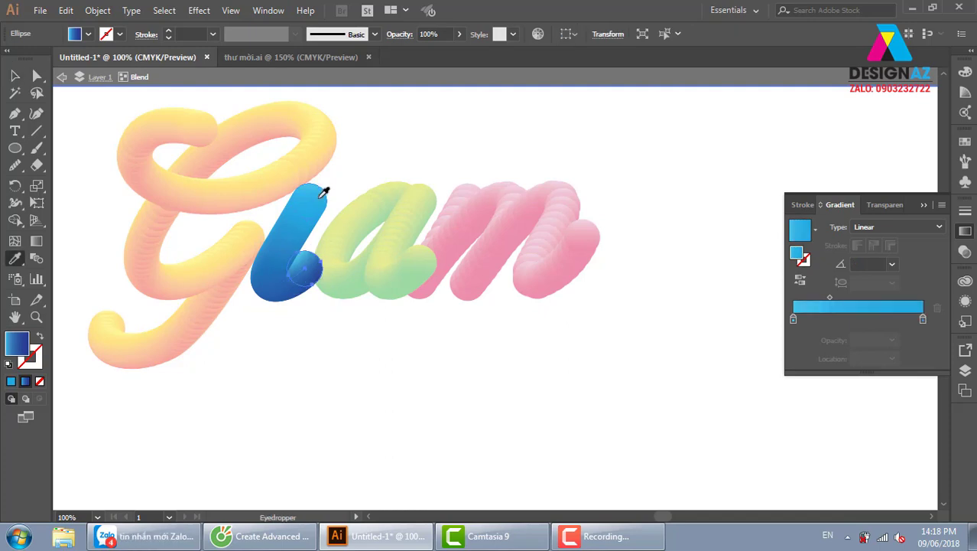
{"action": "key", "text": "ctrl+z"}
{"action": "left_click", "coordinate": [14, 74]}
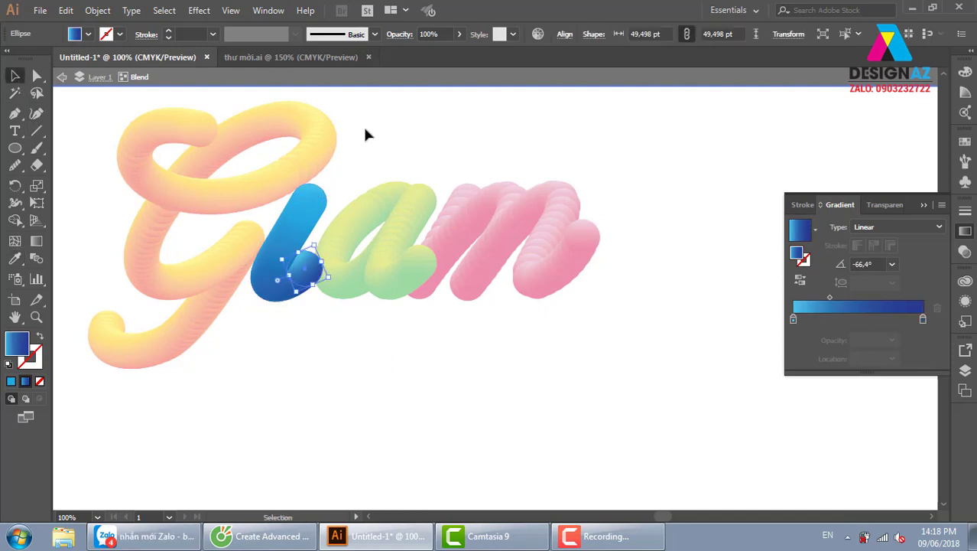
{"action": "double_click", "coordinate": [487, 133]}
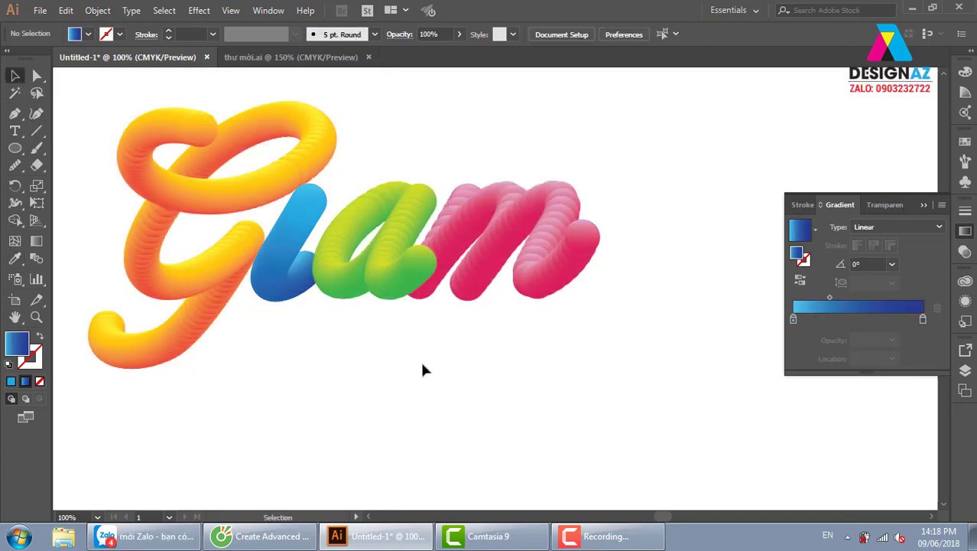
{"action": "key", "text": "ctrl+minus"}
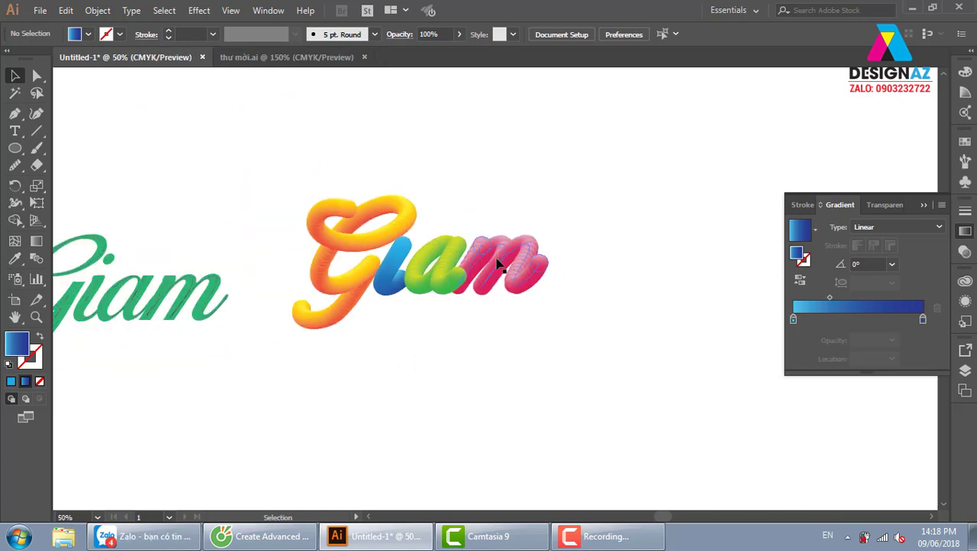
{"action": "left_click_drag", "start_coordinate": [497, 262], "coordinate": [508, 262]}
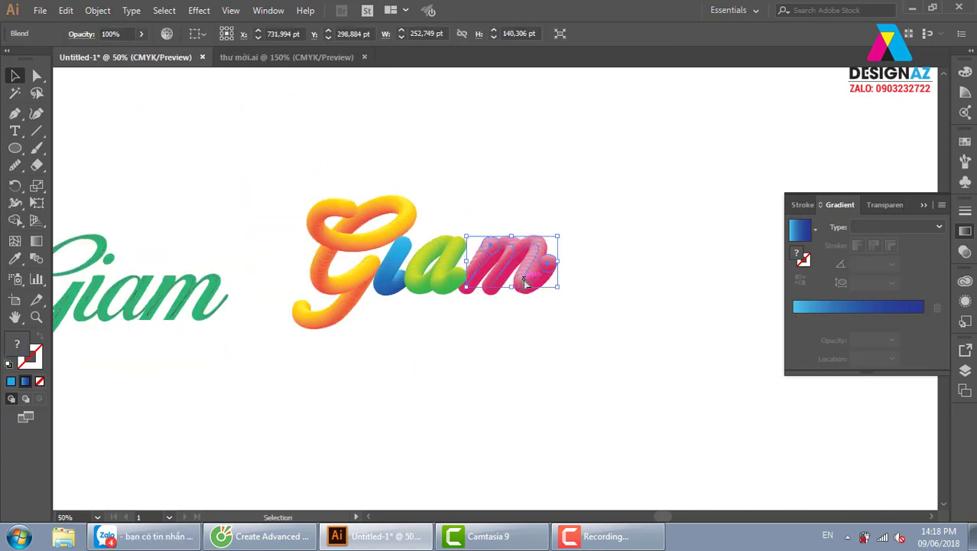
{"action": "left_click_drag", "start_coordinate": [451, 295], "coordinate": [455, 283]}
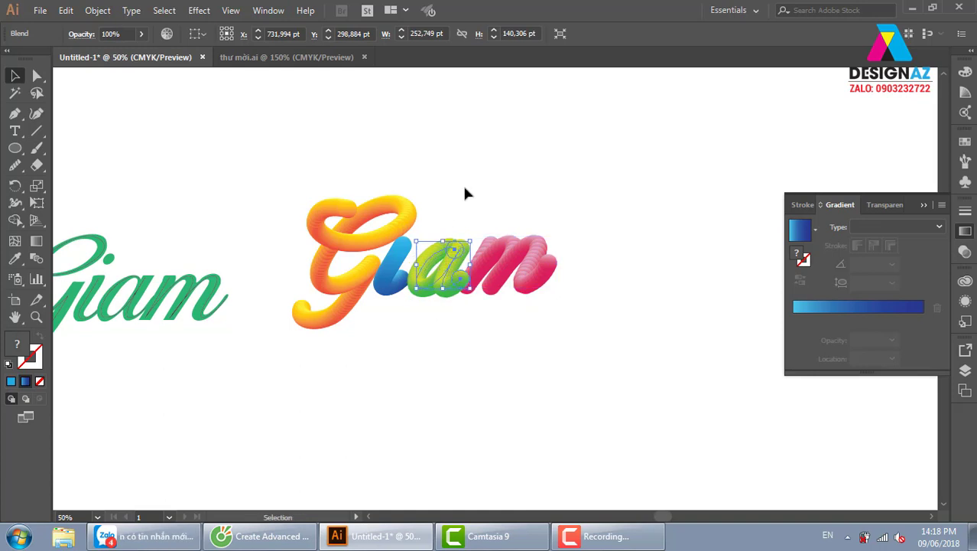
{"action": "left_click", "coordinate": [533, 202]}
{"action": "left_click_drag", "start_coordinate": [218, 142], "coordinate": [637, 367]}
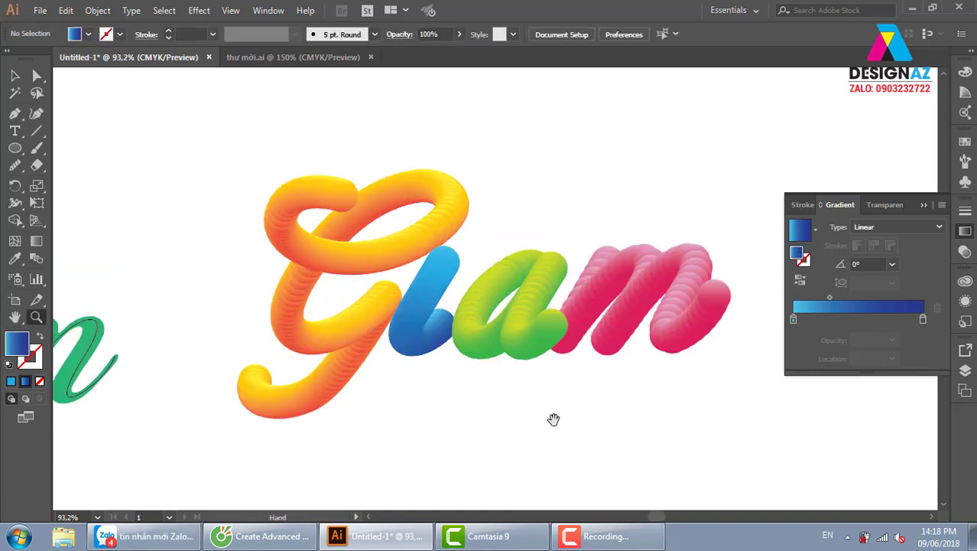
{"action": "left_click_drag", "start_coordinate": [554, 416], "coordinate": [543, 379]}
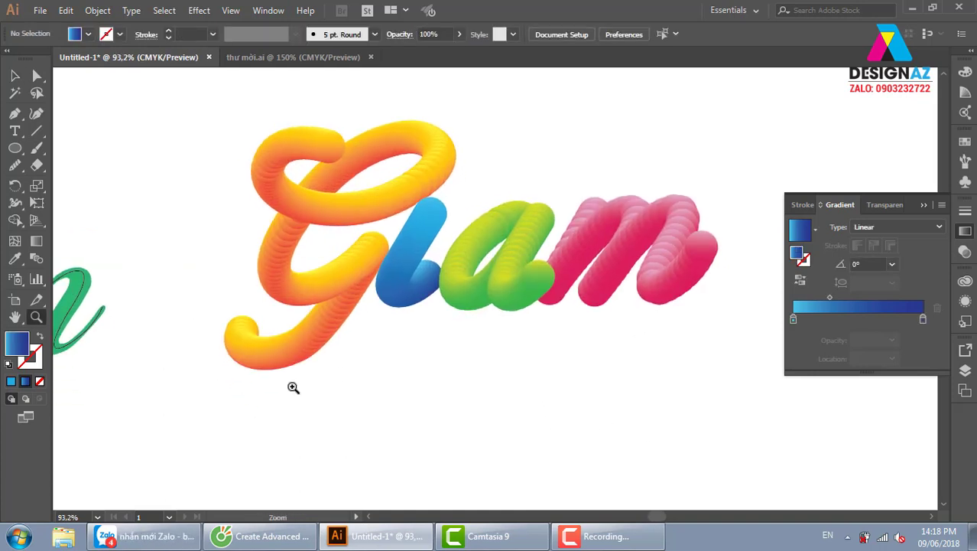
{"action": "left_click", "coordinate": [15, 76]}
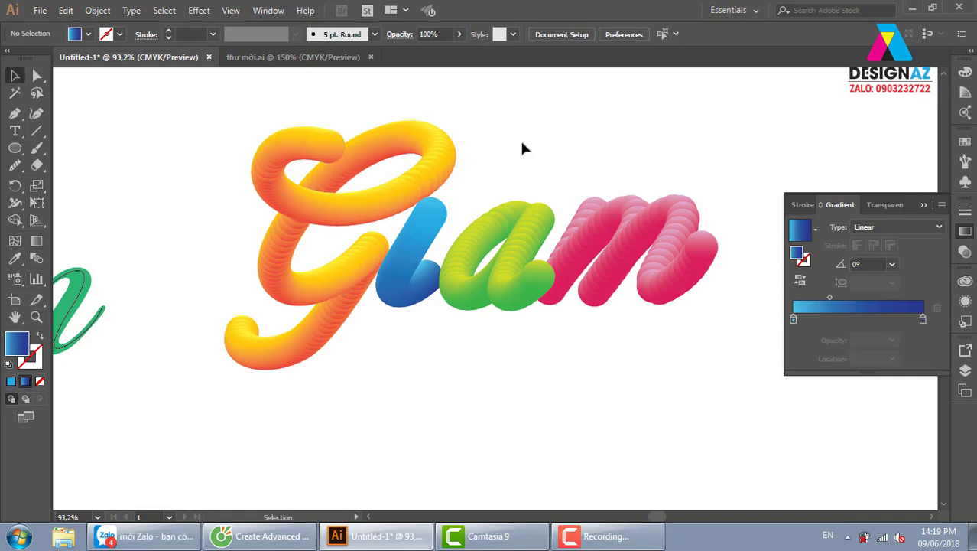
{"action": "left_click_drag", "start_coordinate": [552, 228], "coordinate": [508, 239]}
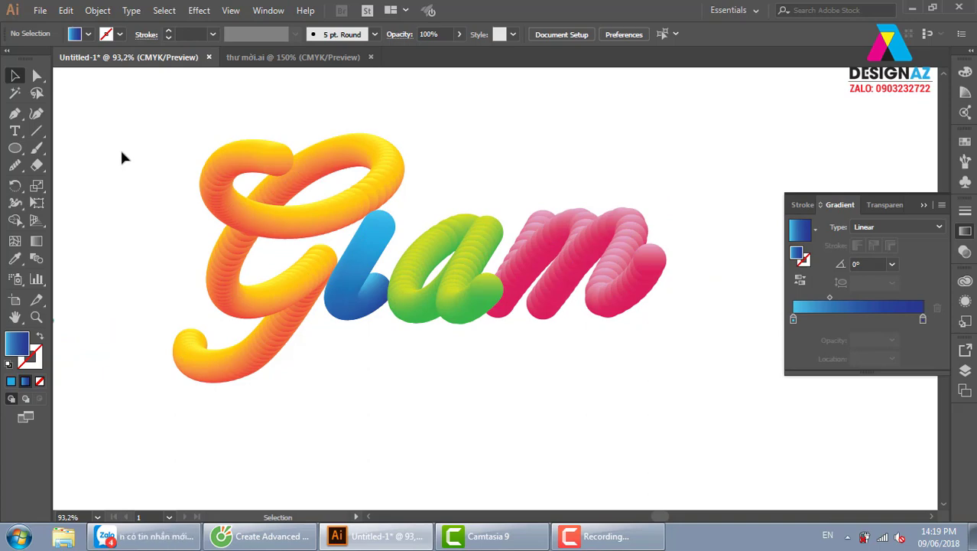
{"action": "double_click", "coordinate": [654, 262]}
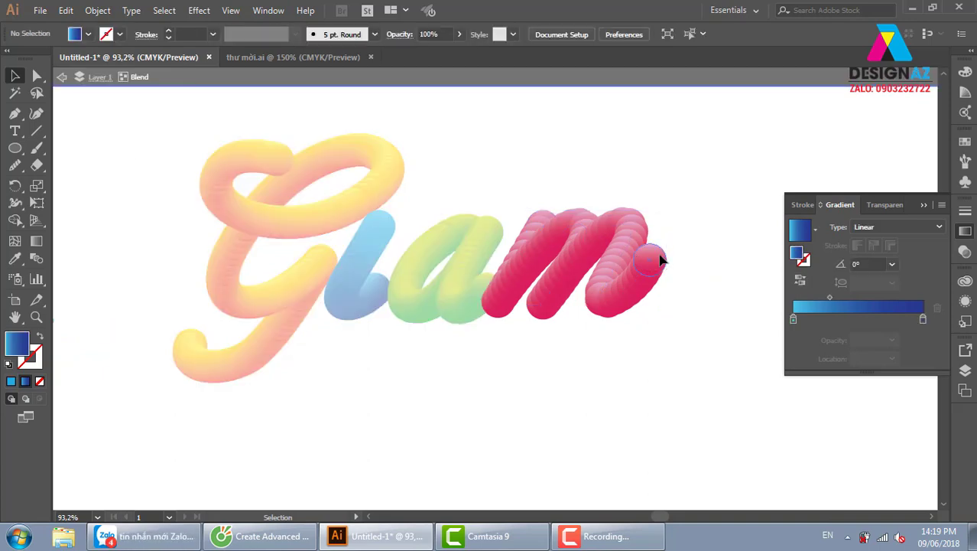
{"action": "mouse_move", "coordinate": [661, 261]}
{"action": "left_mouse_down"}
{"action": "mouse_move", "coordinate": [693, 196]}
{"action": "mouse_move", "coordinate": [711, 208]}
{"action": "left_mouse_up"}
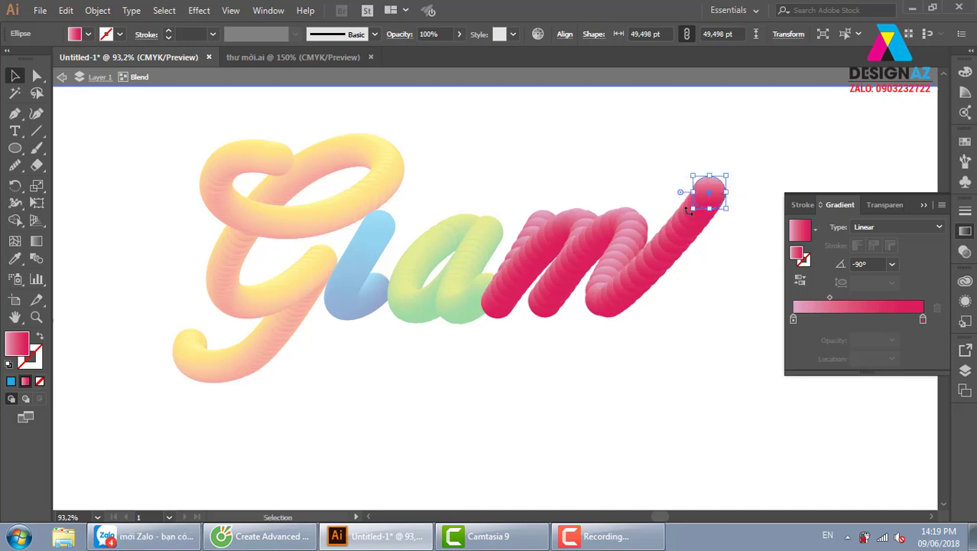
{"action": "left_click", "coordinate": [388, 235]}
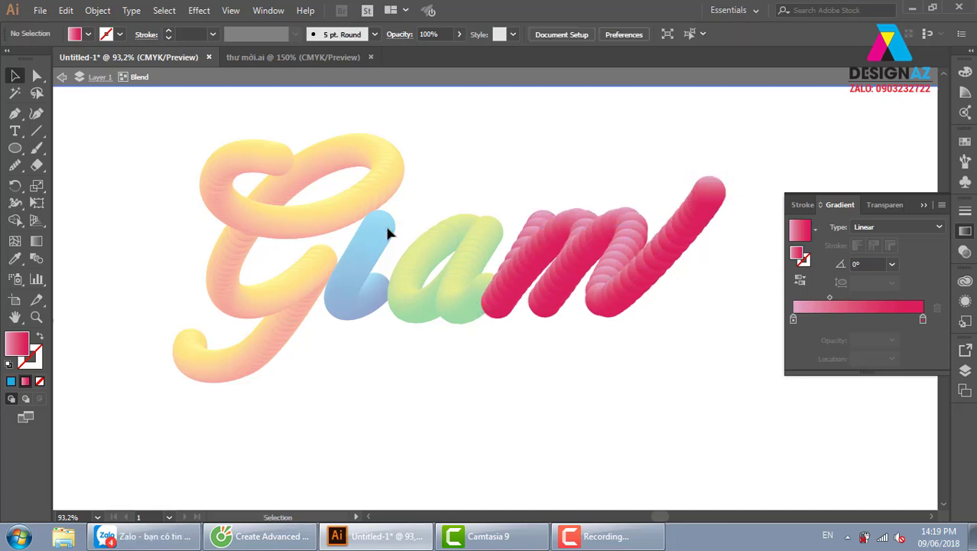
{"action": "double_click", "coordinate": [388, 235]}
{"action": "left_click", "coordinate": [392, 231]}
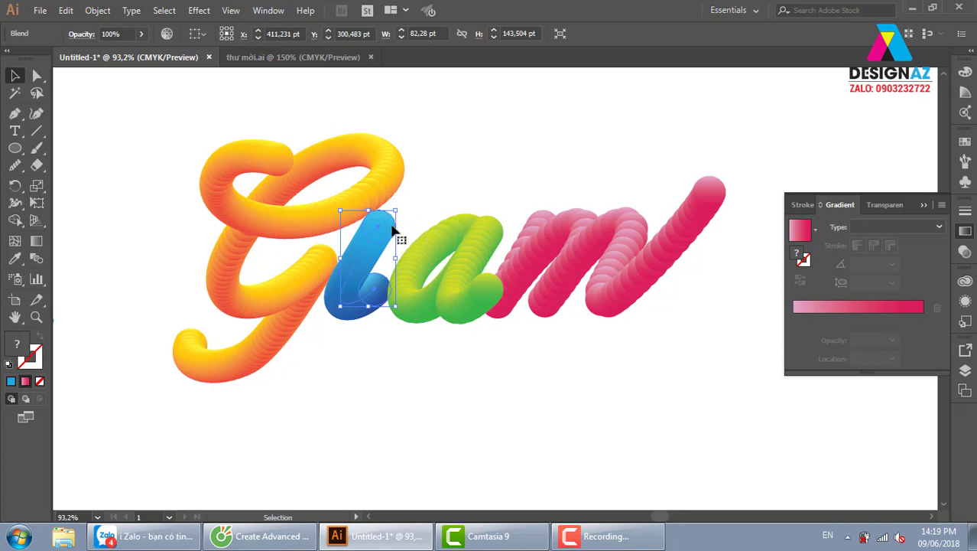
{"action": "double_click", "coordinate": [387, 232]}
{"action": "left_click_drag", "start_coordinate": [385, 229], "coordinate": [394, 228]}
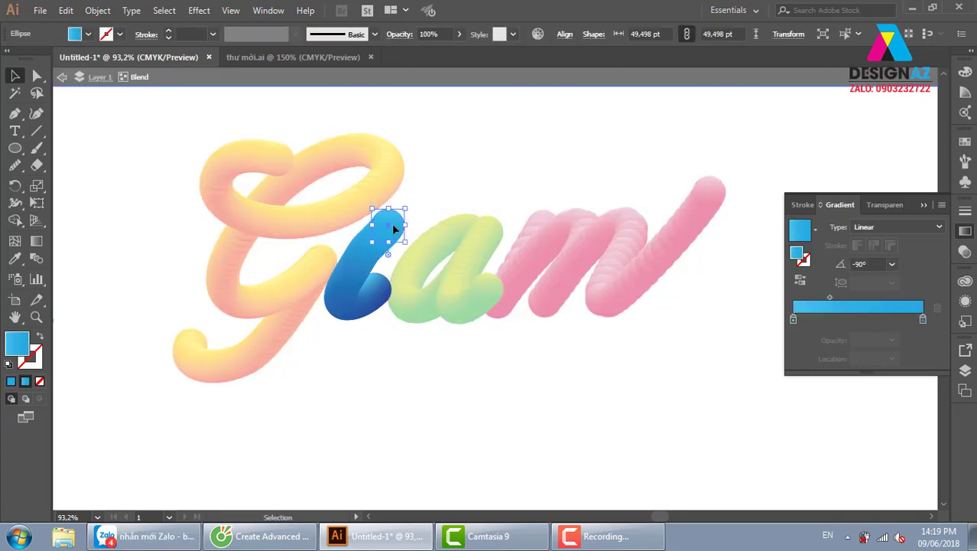
{"action": "double_click", "coordinate": [197, 334]}
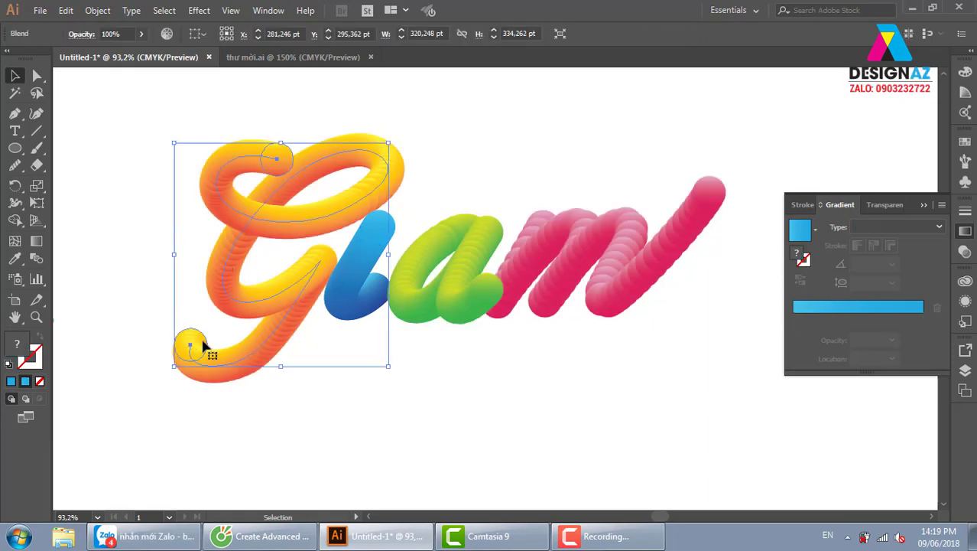
{"action": "double_click", "coordinate": [197, 343]}
{"action": "left_click", "coordinate": [200, 345]}
{"action": "left_click_drag", "start_coordinate": [201, 343], "coordinate": [207, 315]}
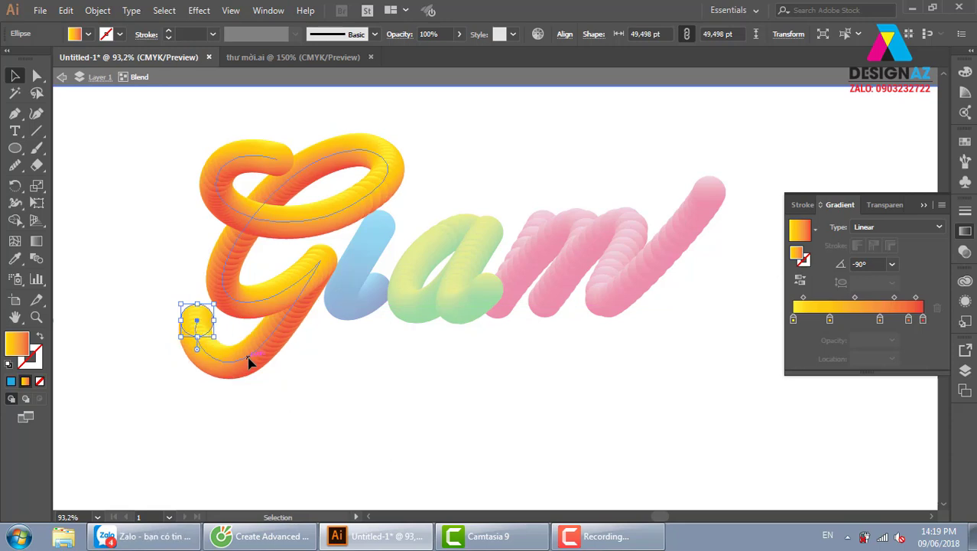
{"action": "left_click", "coordinate": [604, 404]}
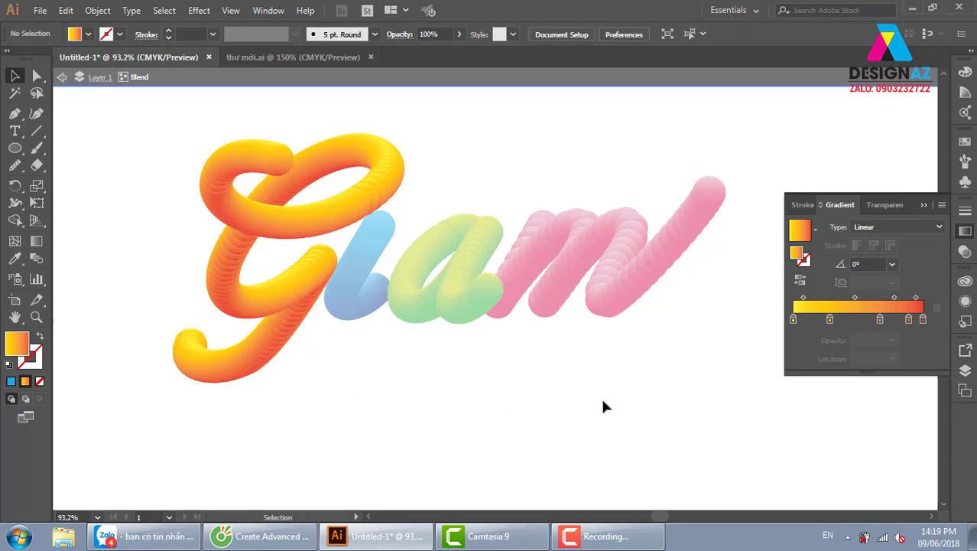
{"action": "double_click", "coordinate": [656, 404]}
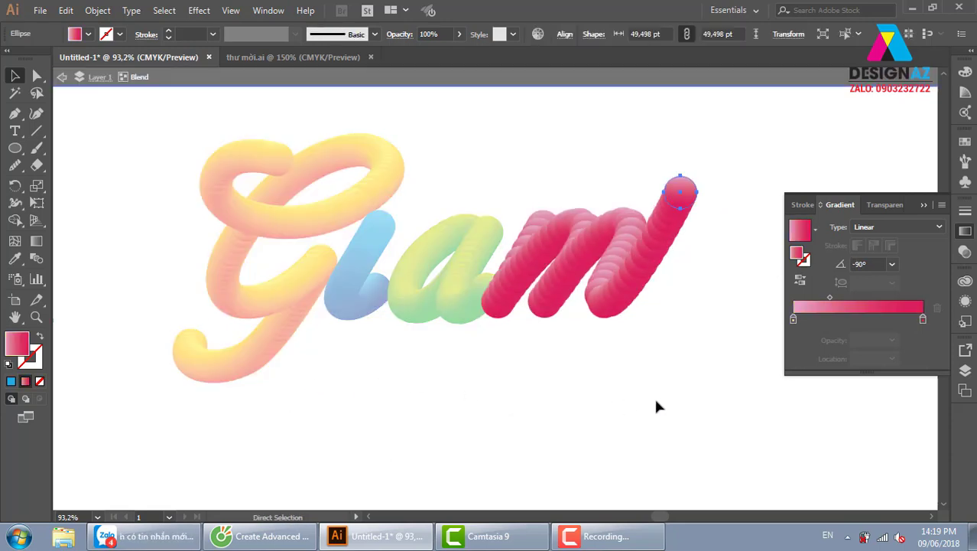
{"action": "left_click", "coordinate": [599, 412]}
{"action": "double_click", "coordinate": [599, 412]}
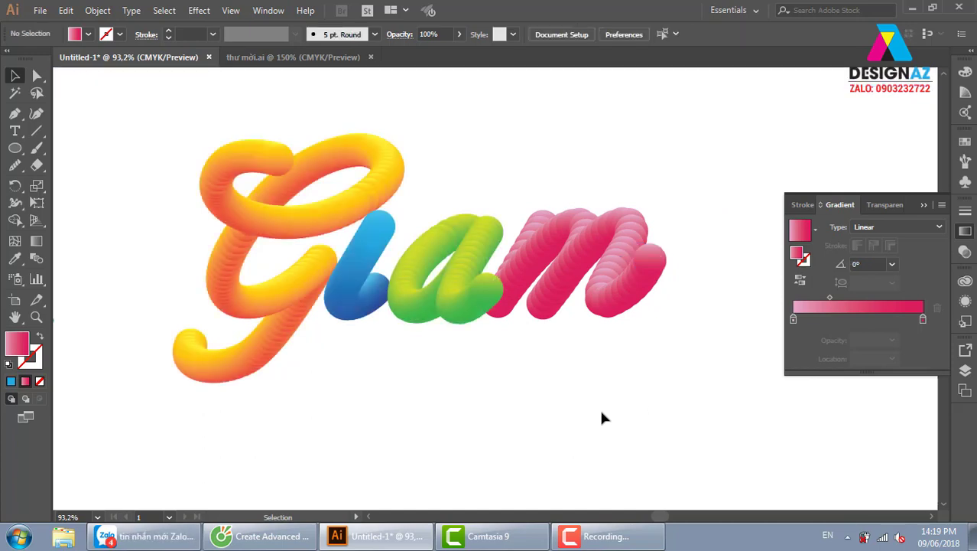
{"action": "left_click_drag", "start_coordinate": [692, 400], "coordinate": [621, 394]}
{"action": "key", "text": "ctrl+minus"}
{"action": "key", "text": "ctrl+minus"}
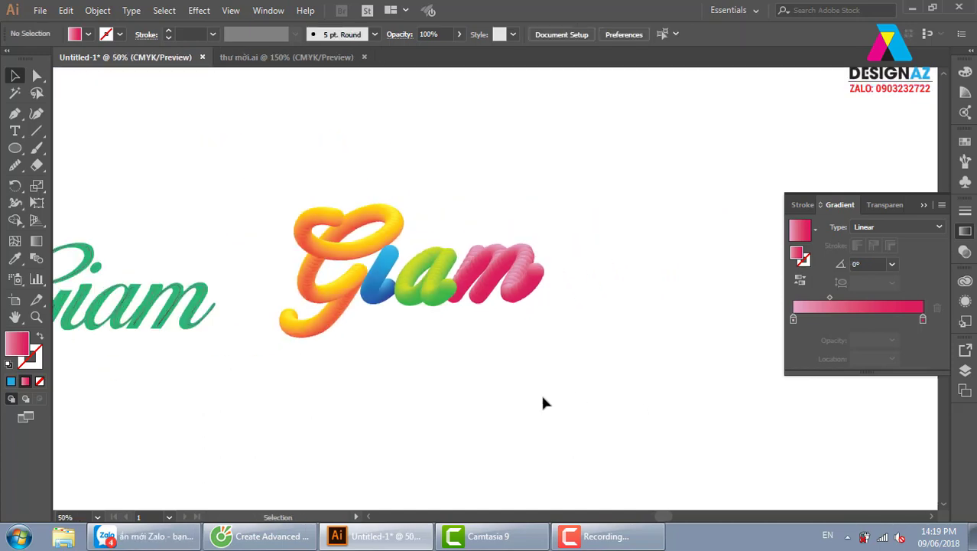
Step: Zoom in on both Giam words, try selecting the locked green Giam, and open the Object menu
{"action": "key", "text": "z"}
{"action": "mouse_move", "coordinate": [328, 212]}
{"action": "left_mouse_down"}
{"action": "mouse_move", "coordinate": [641, 422]}
{"action": "mouse_move", "coordinate": [564, 403]}
{"action": "left_mouse_up"}
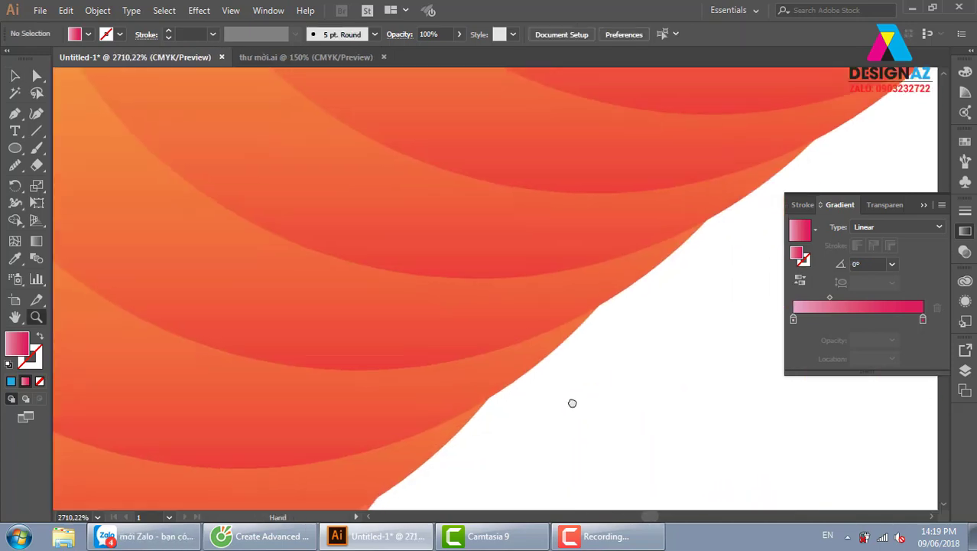
{"action": "left_click", "coordinate": [564, 403], "text": "alt"}
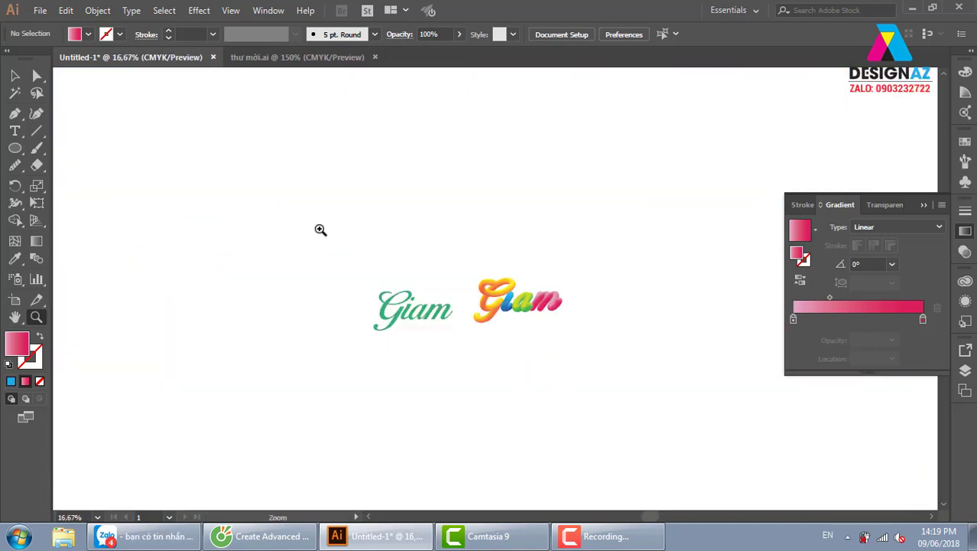
{"action": "left_click_drag", "start_coordinate": [508, 323], "coordinate": [632, 387]}
{"action": "key", "text": "v"}
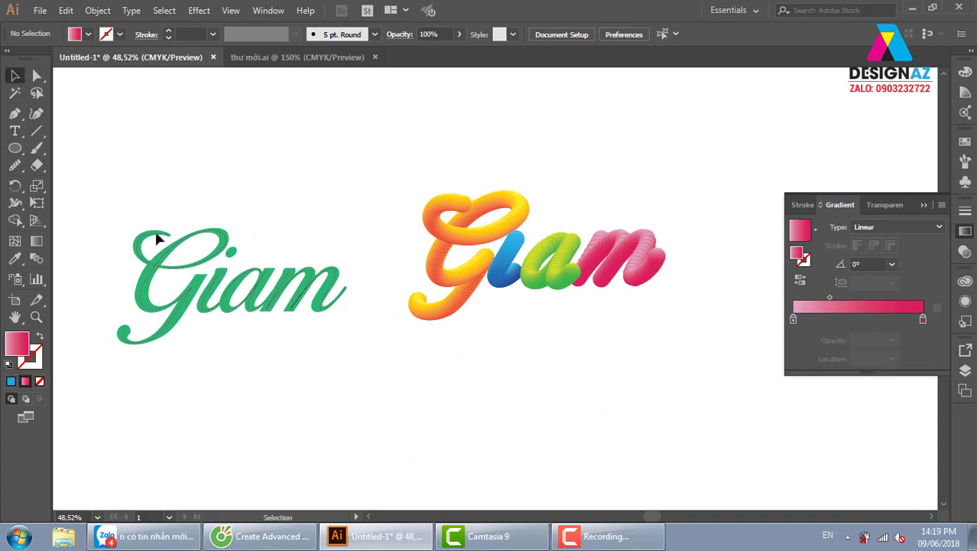
{"action": "left_click", "coordinate": [208, 298]}
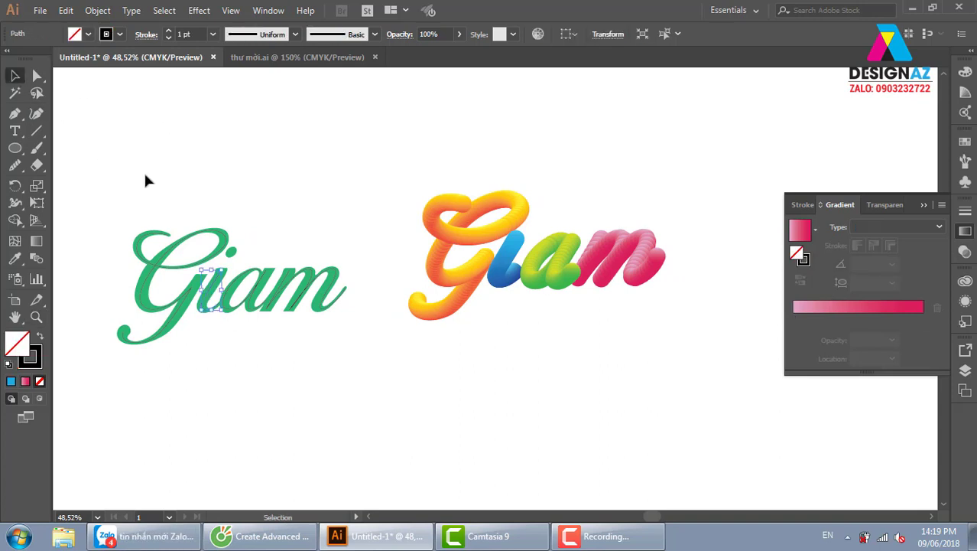
{"action": "left_click_drag", "start_coordinate": [120, 196], "coordinate": [358, 355]}
{"action": "left_click", "coordinate": [357, 354]}
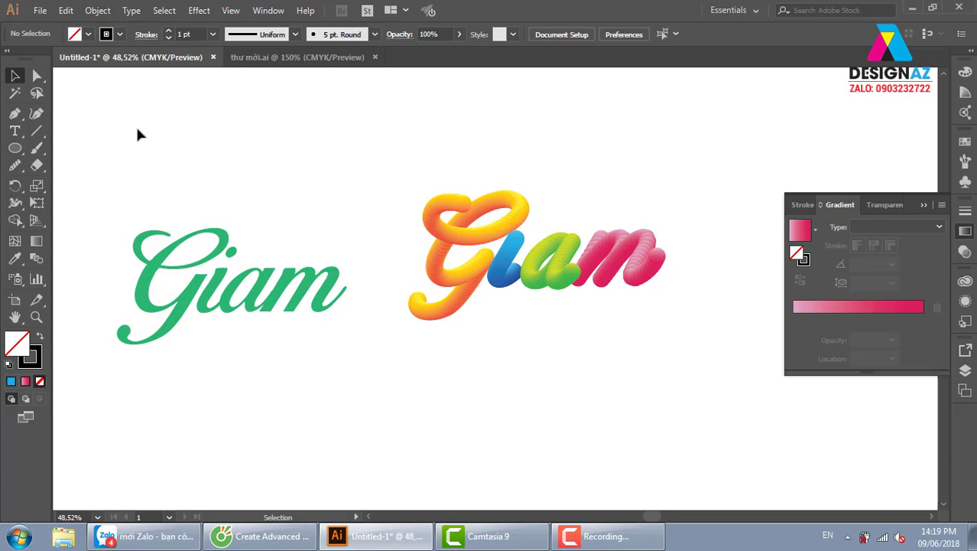
{"action": "left_click", "coordinate": [98, 11]}
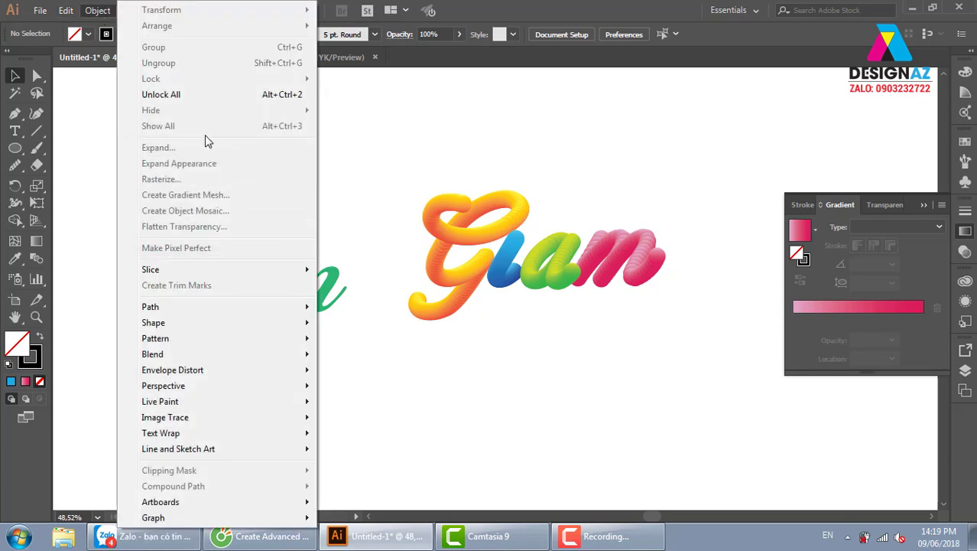
Step: Unlock all objects, drag the green Giam below, and retype it as 'Can'
{"action": "left_click", "coordinate": [229, 96]}
{"action": "left_click_drag", "start_coordinate": [196, 312], "coordinate": [578, 384]}
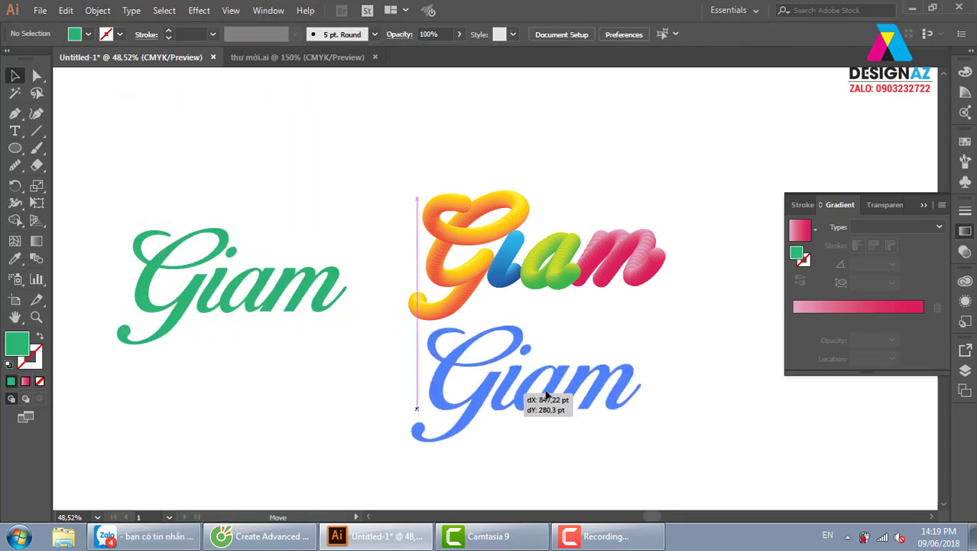
{"action": "key", "text": "t"}
{"action": "left_click_drag", "start_coordinate": [497, 349], "coordinate": [764, 374]}
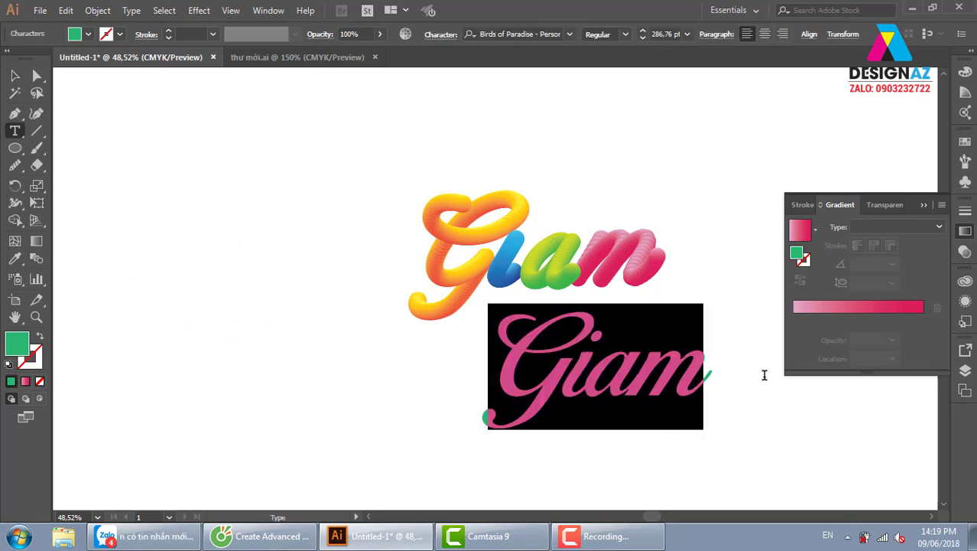
{"action": "key", "text": "BackSpace"}
{"action": "type", "text": "Ca"}
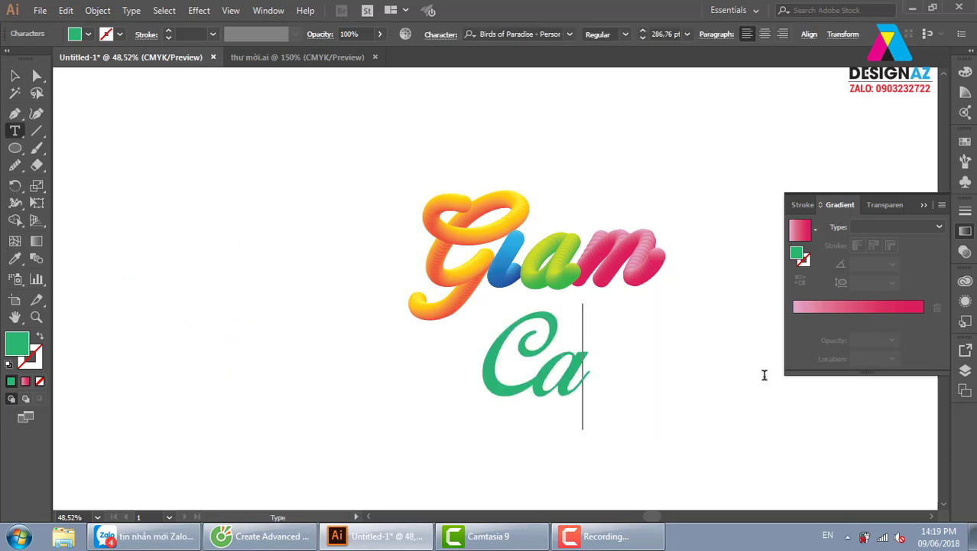
{"action": "type", "text": "n"}
{"action": "key", "text": "Escape"}
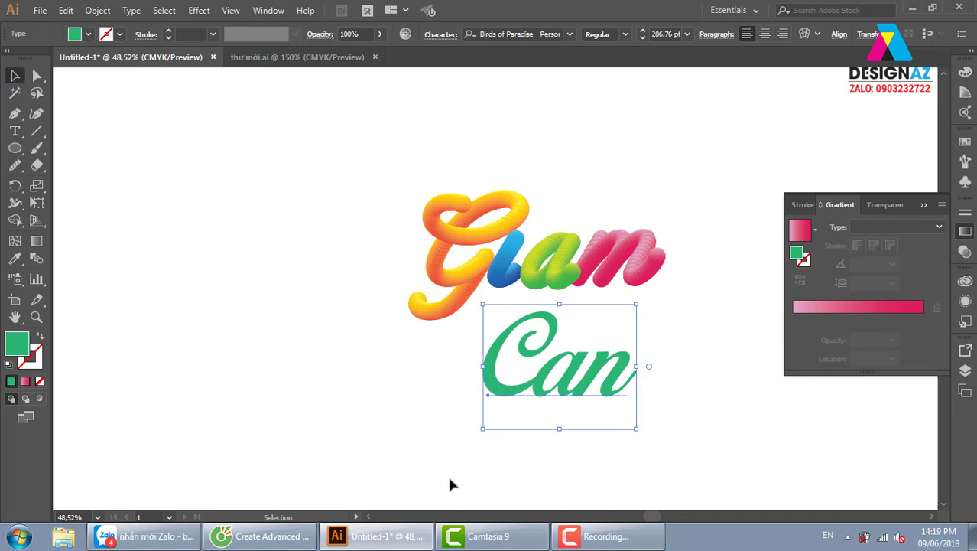
Step: Reposition the Can text directly under the rainbow Giam and centre the view
{"action": "left_click_drag", "start_coordinate": [584, 372], "coordinate": [646, 348]}
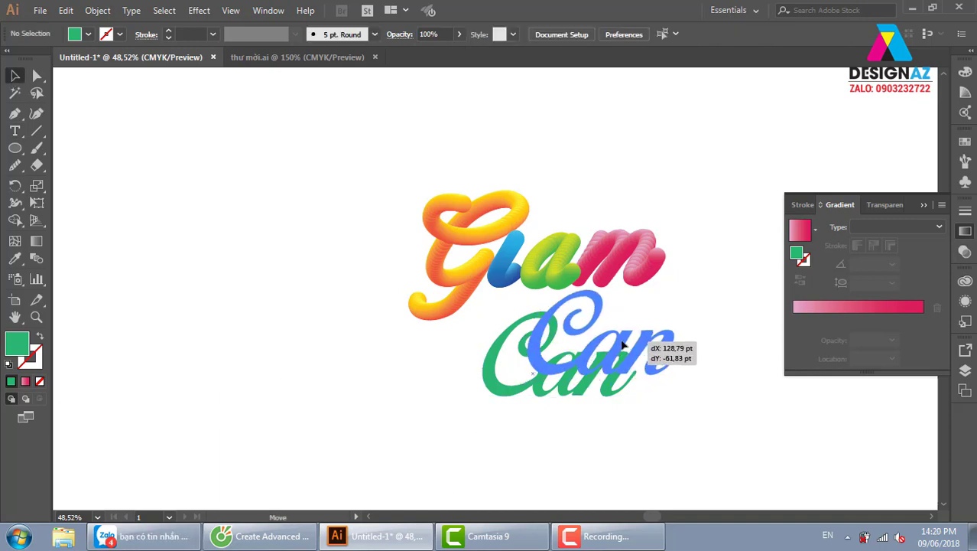
{"action": "left_click", "coordinate": [693, 181]}
{"action": "key", "text": "z"}
{"action": "left_click_drag", "start_coordinate": [334, 135], "coordinate": [740, 417]}
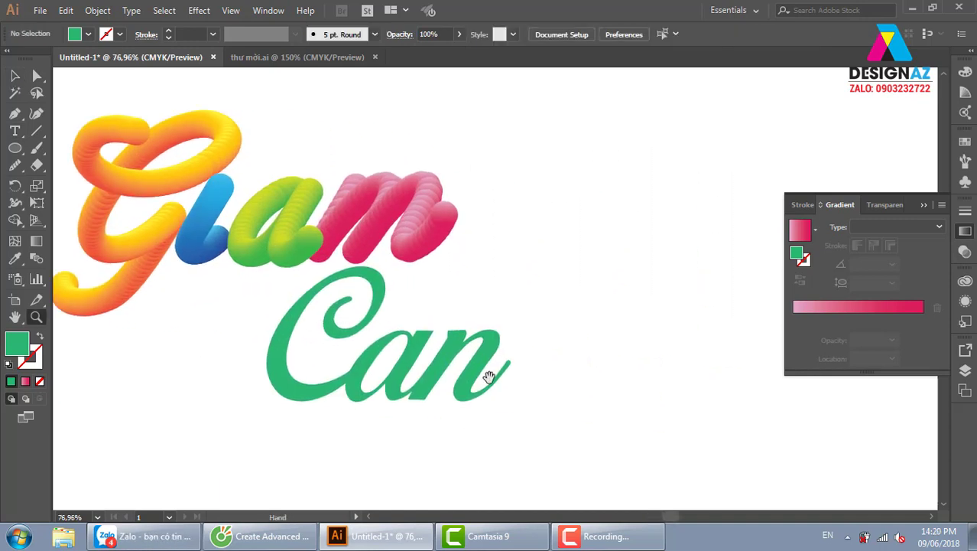
{"action": "left_click", "coordinate": [14, 75]}
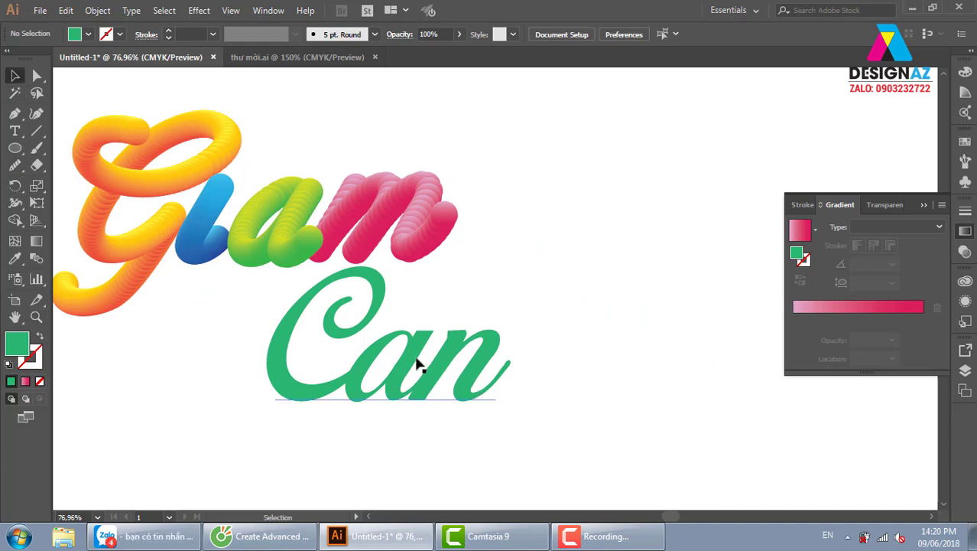
{"action": "left_click_drag", "start_coordinate": [417, 365], "coordinate": [268, 366]}
{"action": "left_click", "coordinate": [491, 299]}
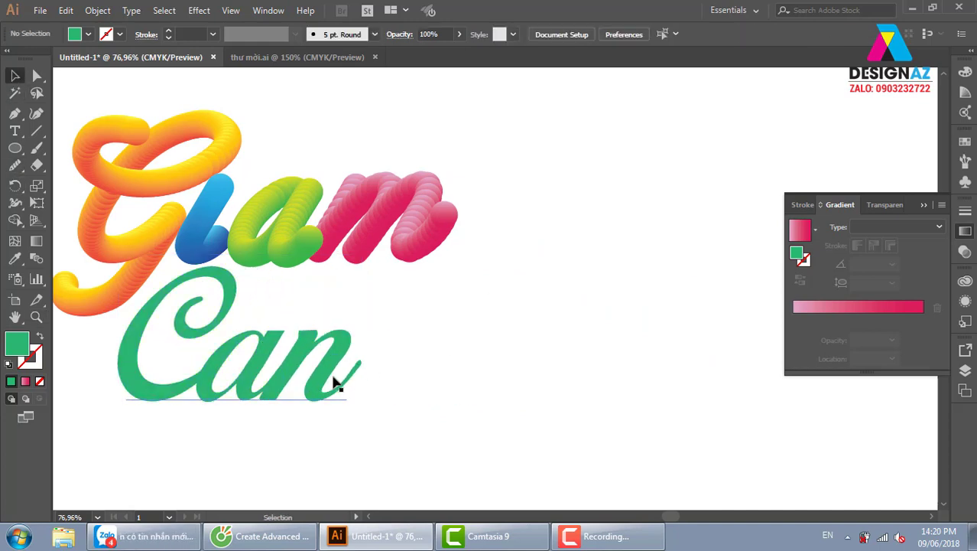
{"action": "left_click", "coordinate": [329, 378]}
{"action": "left_click", "coordinate": [452, 341]}
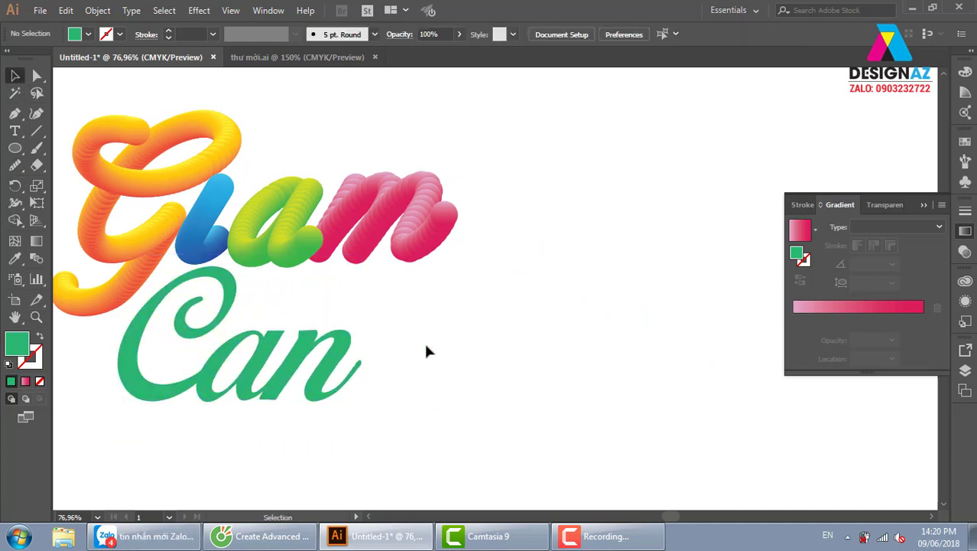
{"action": "left_click_drag", "start_coordinate": [353, 307], "coordinate": [474, 290]}
Step: Eyedrop the a's green gradient onto both end ellipses of the i blend
{"action": "left_click", "coordinate": [380, 203]}
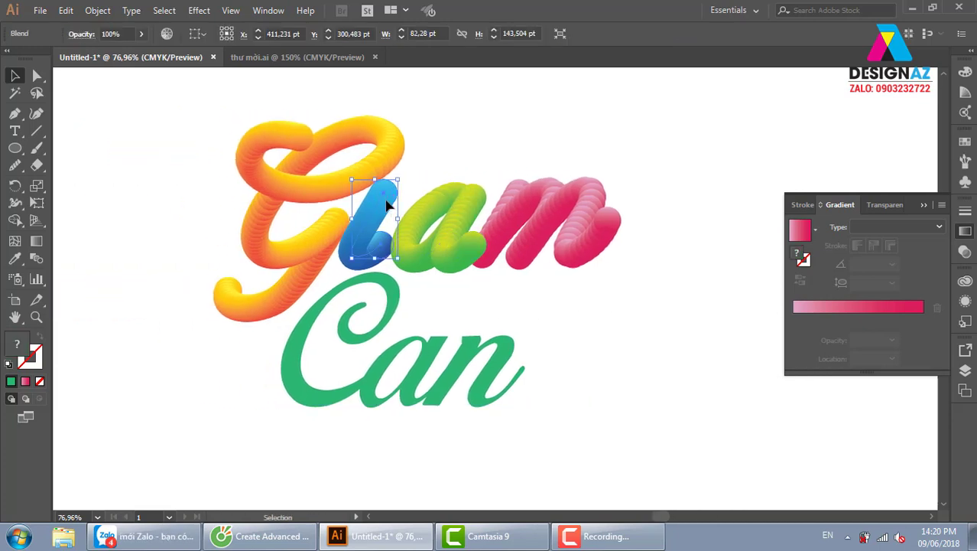
{"action": "double_click", "coordinate": [387, 204]}
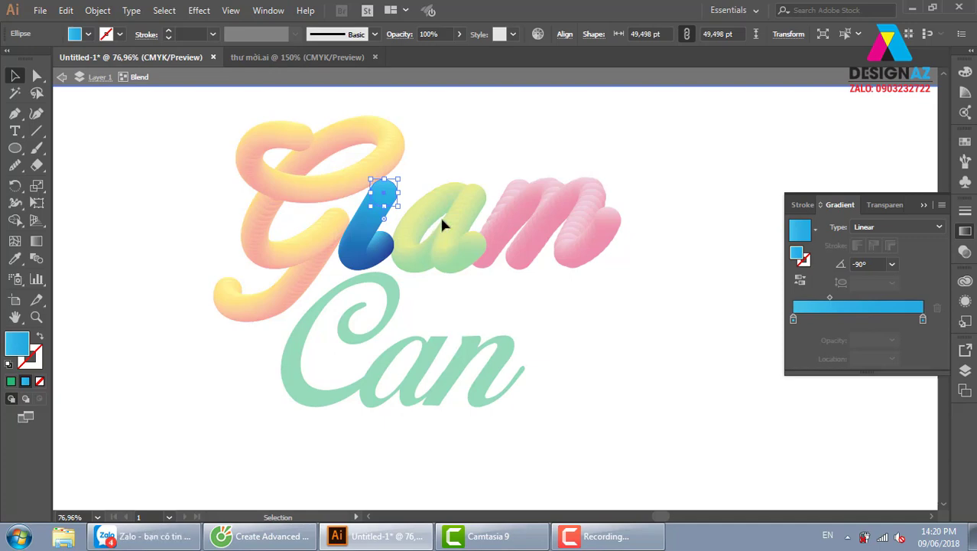
{"action": "key", "text": "i"}
{"action": "left_click", "coordinate": [475, 213]}
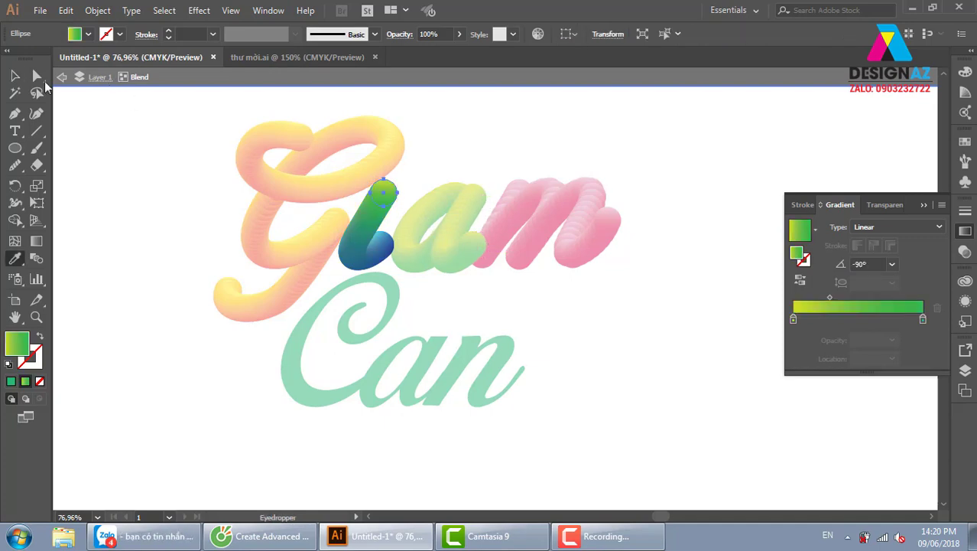
{"action": "left_click", "coordinate": [15, 75]}
{"action": "left_click", "coordinate": [179, 235]}
{"action": "left_click", "coordinate": [390, 252]}
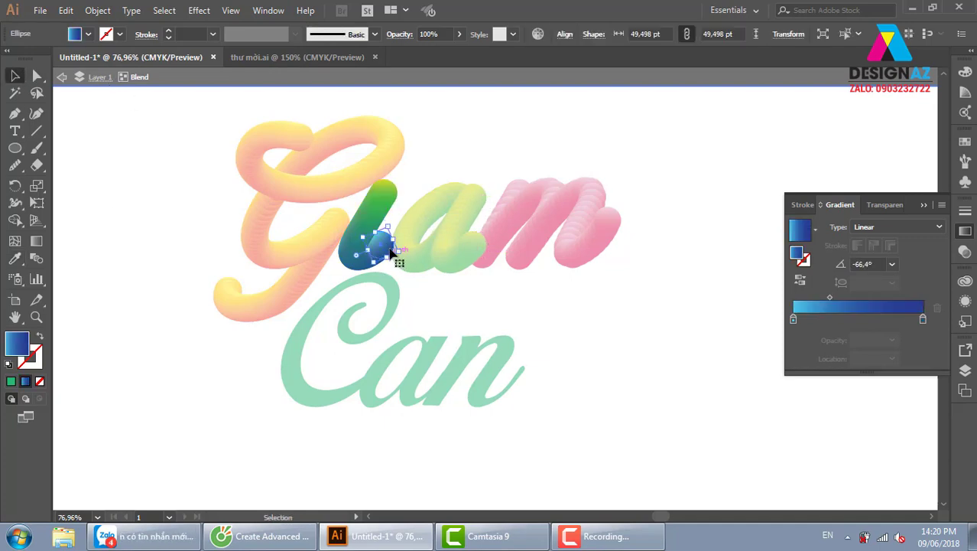
{"action": "key", "text": "i"}
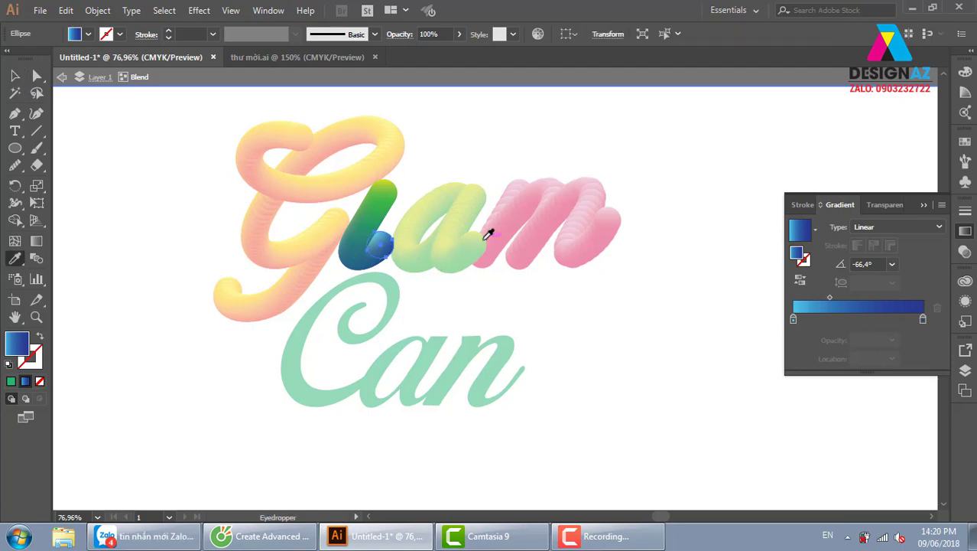
{"action": "left_click", "coordinate": [488, 234]}
{"action": "left_click", "coordinate": [15, 75]}
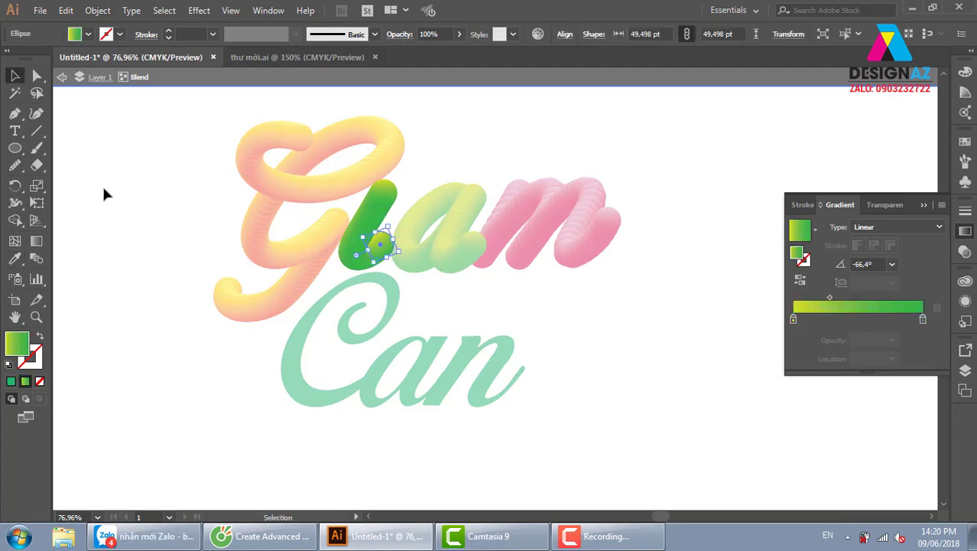
Step: Open Blend Options for the green i with preview on to adjust its steps
{"action": "double_click", "coordinate": [106, 194]}
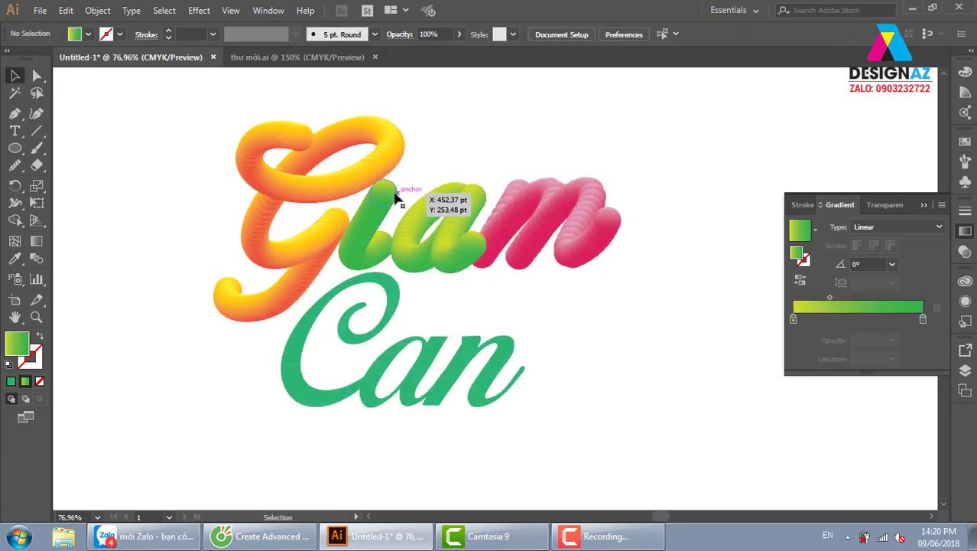
{"action": "left_click", "coordinate": [385, 218]}
{"action": "left_click", "coordinate": [38, 260]}
{"action": "double_click", "coordinate": [38, 261]}
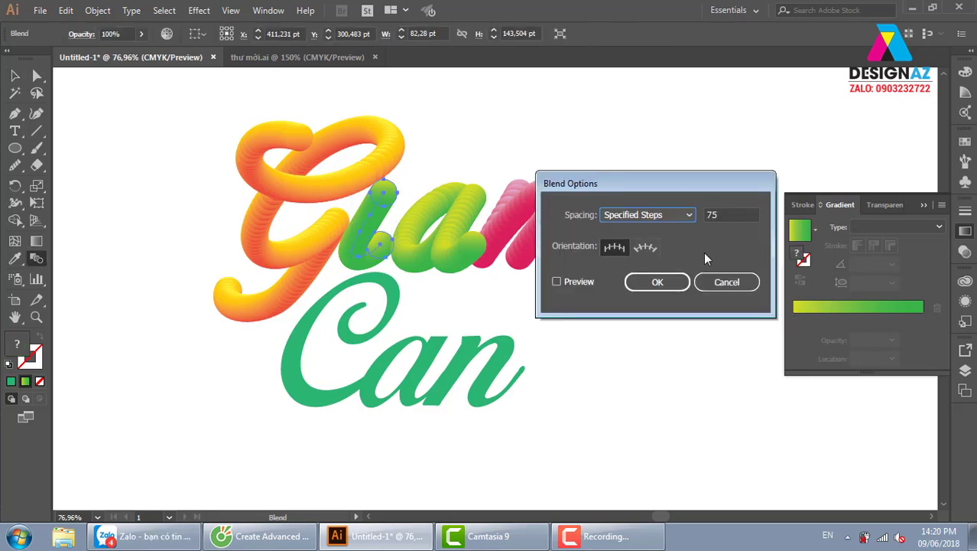
{"action": "left_click", "coordinate": [556, 282]}
{"action": "left_click", "coordinate": [735, 214]}
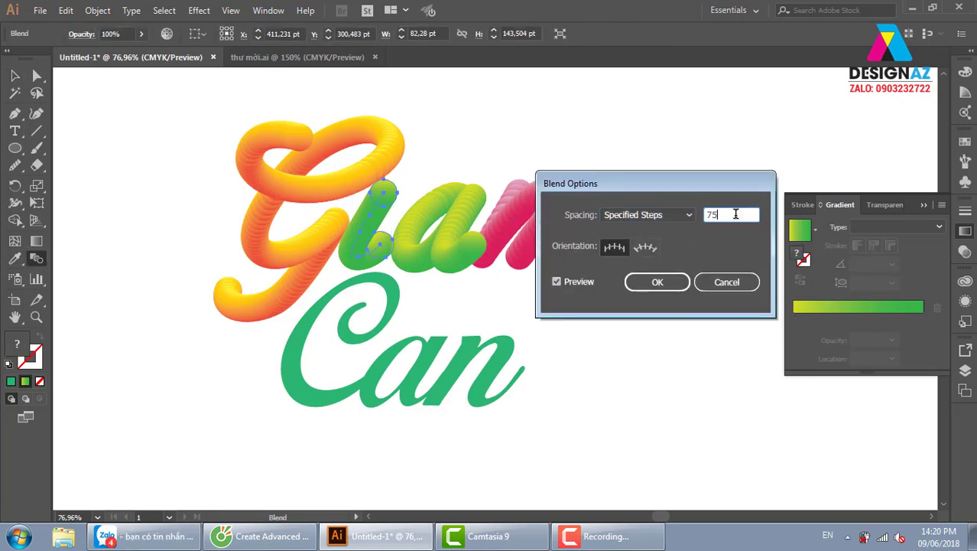
{"action": "scroll", "coordinate": [736, 214], "scroll_direction": "down", "scroll_amount": 14}
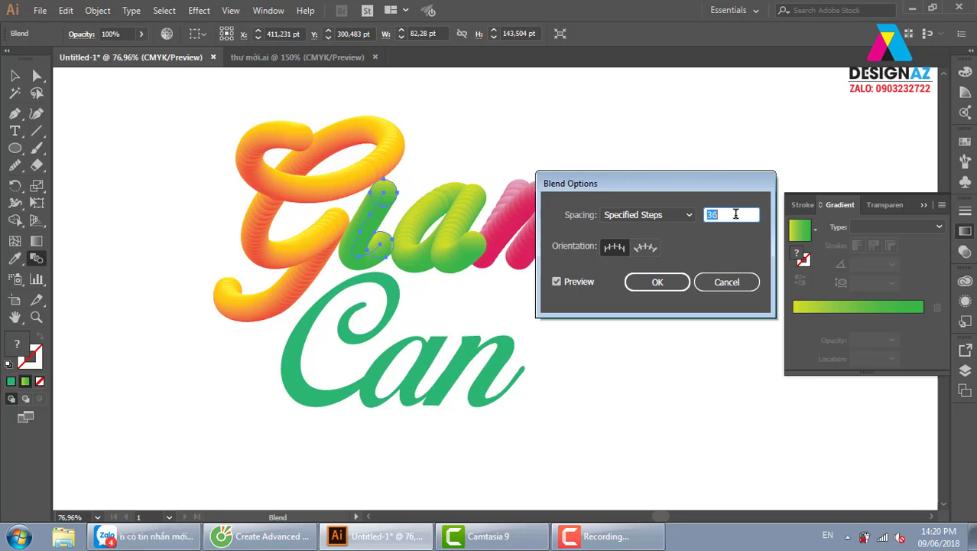
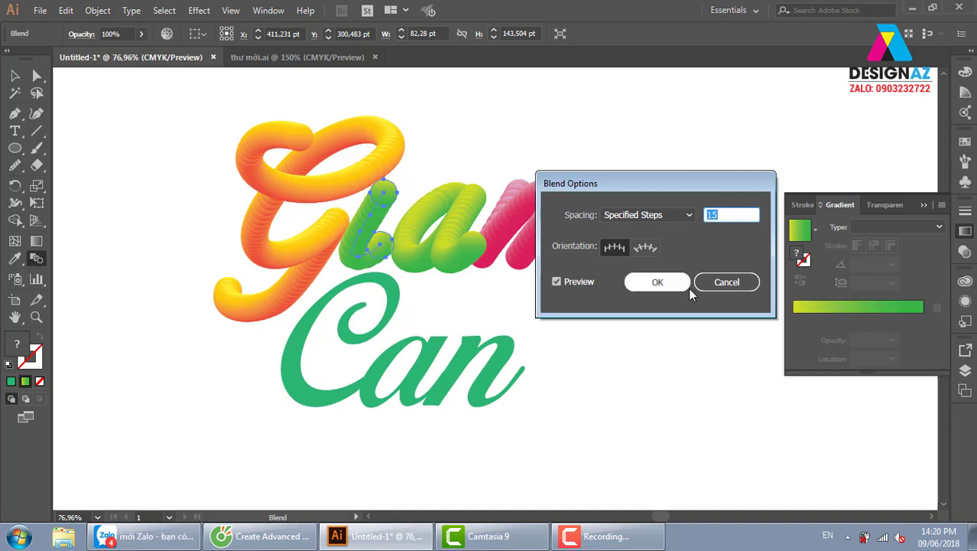
Step: Confirm and apply the blend step settings, then deselect the blend
{"action": "left_click", "coordinate": [670, 284]}
{"action": "left_click", "coordinate": [14, 75]}
{"action": "left_click", "coordinate": [98, 162]}
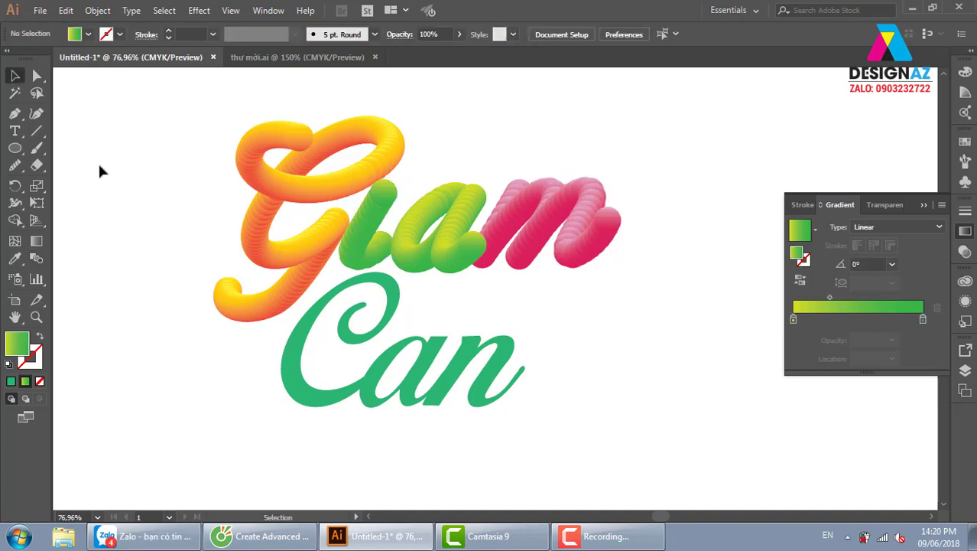
{"action": "left_click_drag", "start_coordinate": [568, 362], "coordinate": [520, 355]}
Step: Recolor the second letter's blend pale yellow-green using the Brights swatch library
{"action": "left_click", "coordinate": [334, 205]}
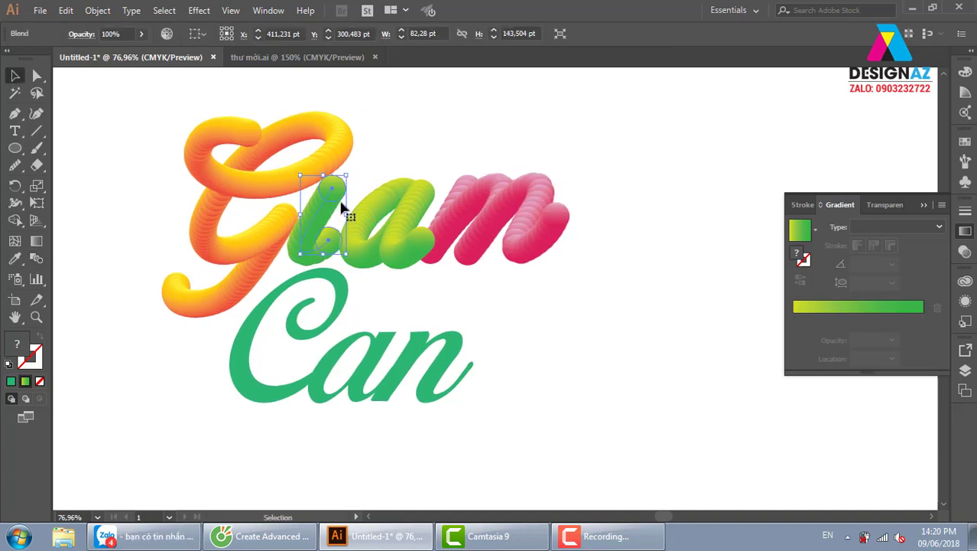
{"action": "left_click", "coordinate": [966, 143]}
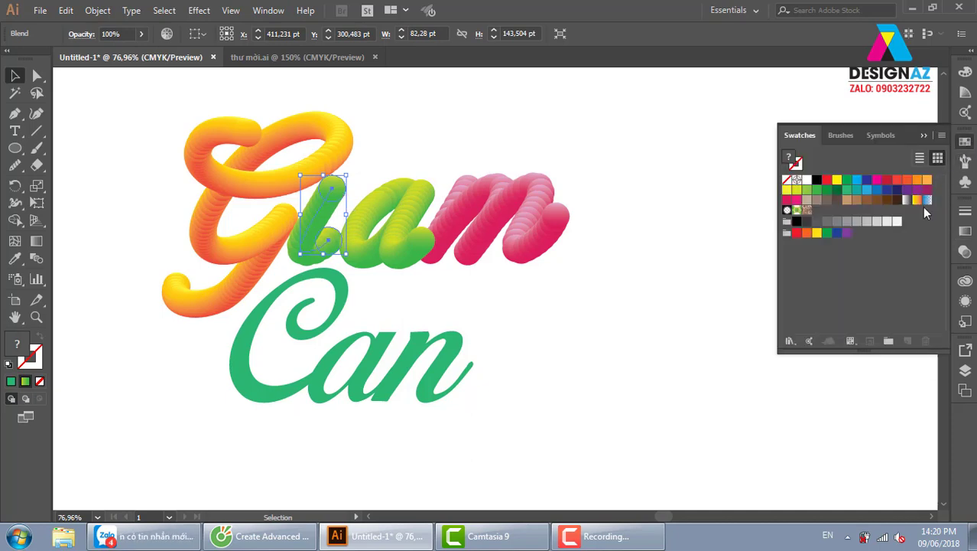
{"action": "left_click", "coordinate": [791, 342]}
{"action": "mouse_move", "coordinate": [857, 238]}
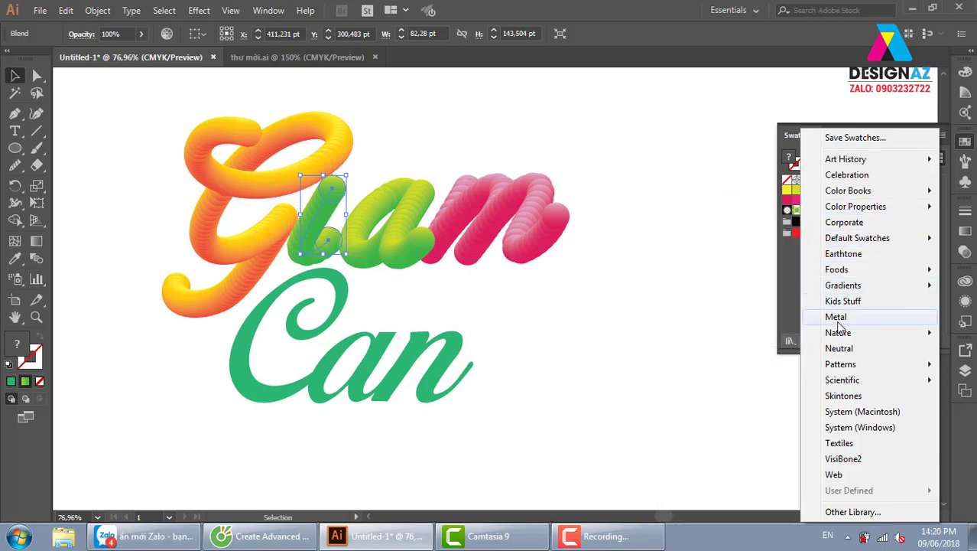
{"action": "mouse_move", "coordinate": [844, 285]}
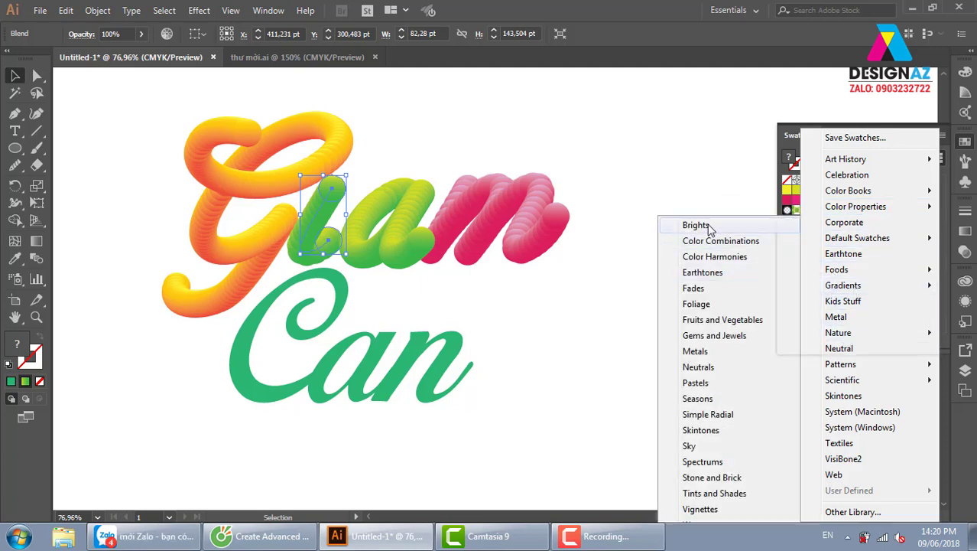
{"action": "left_click", "coordinate": [696, 225]}
{"action": "left_click", "coordinate": [537, 280]}
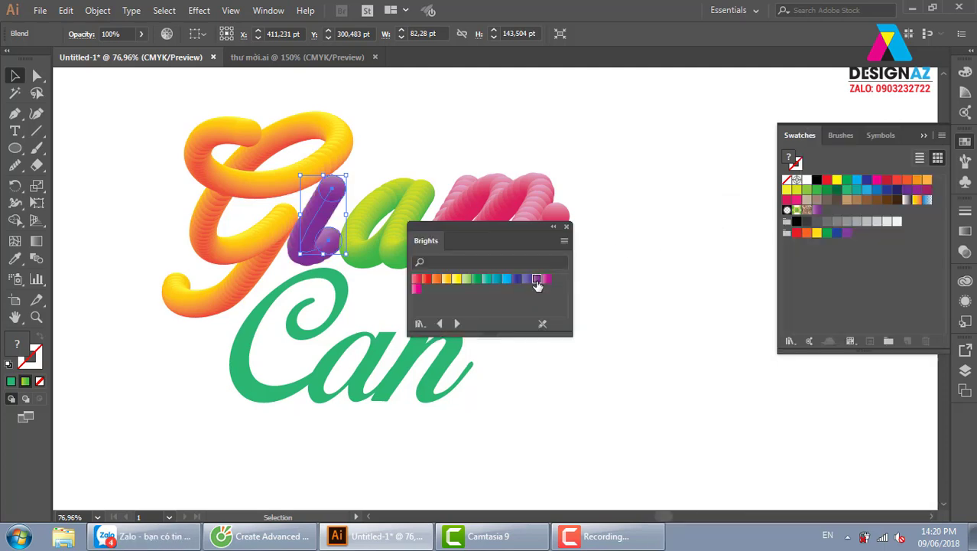
{"action": "left_click_drag", "start_coordinate": [565, 229], "coordinate": [707, 225]}
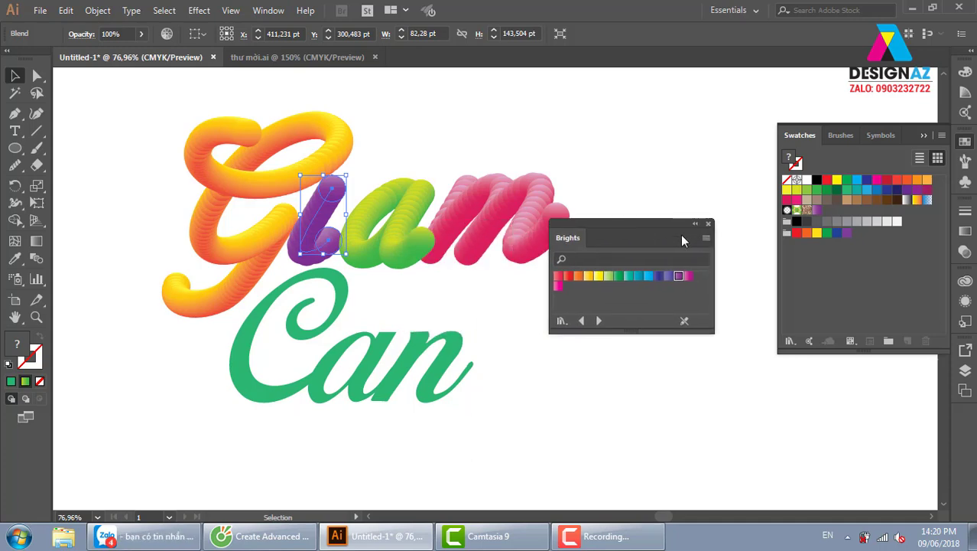
{"action": "left_click", "coordinate": [617, 278]}
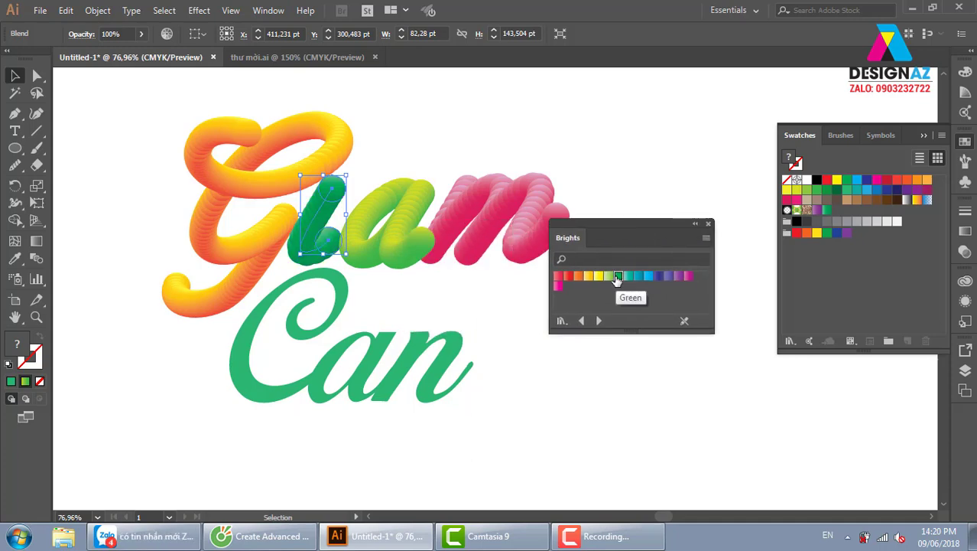
{"action": "left_click", "coordinate": [608, 277]}
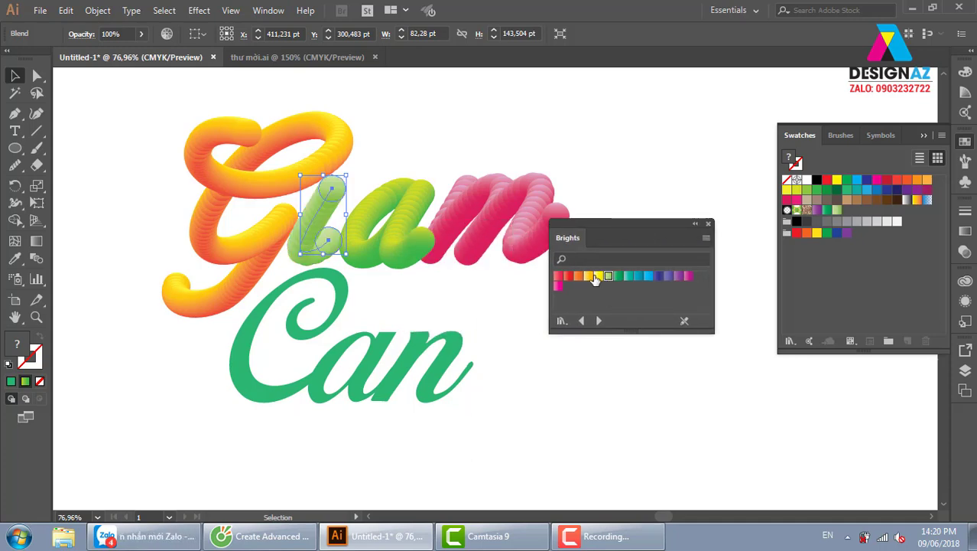
Step: Try a purple swatch on the pink m blend, then undo it
{"action": "left_click", "coordinate": [581, 142]}
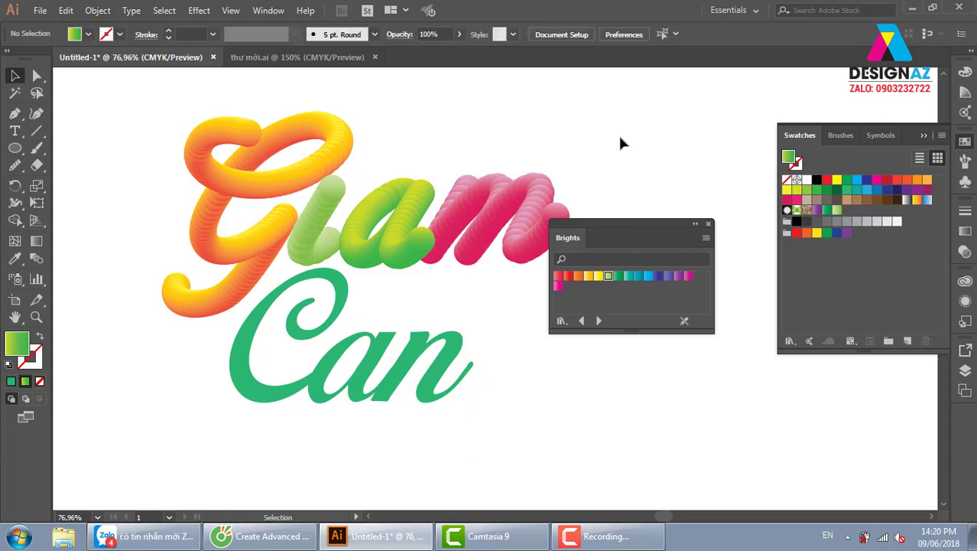
{"action": "left_click", "coordinate": [536, 196]}
{"action": "left_click", "coordinate": [669, 277]}
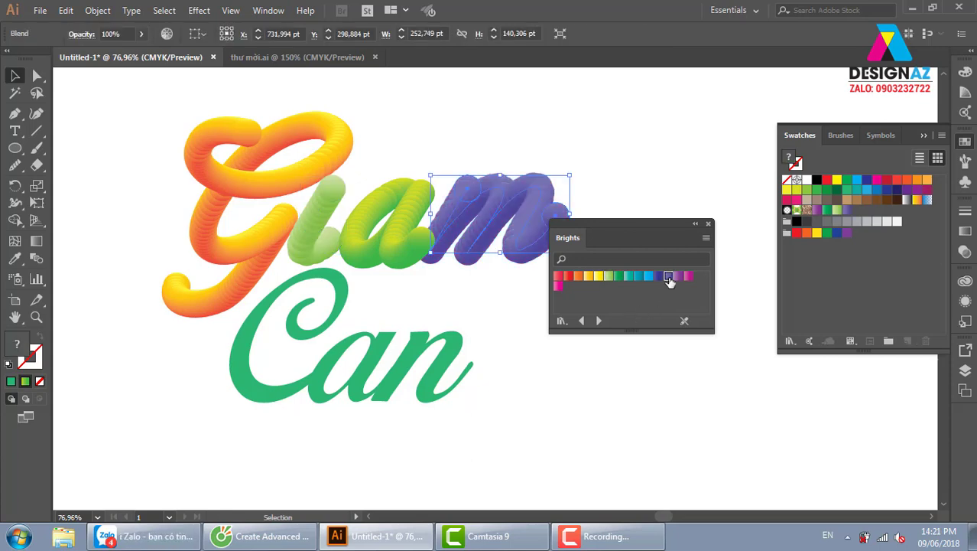
{"action": "key", "text": "ctrl+z"}
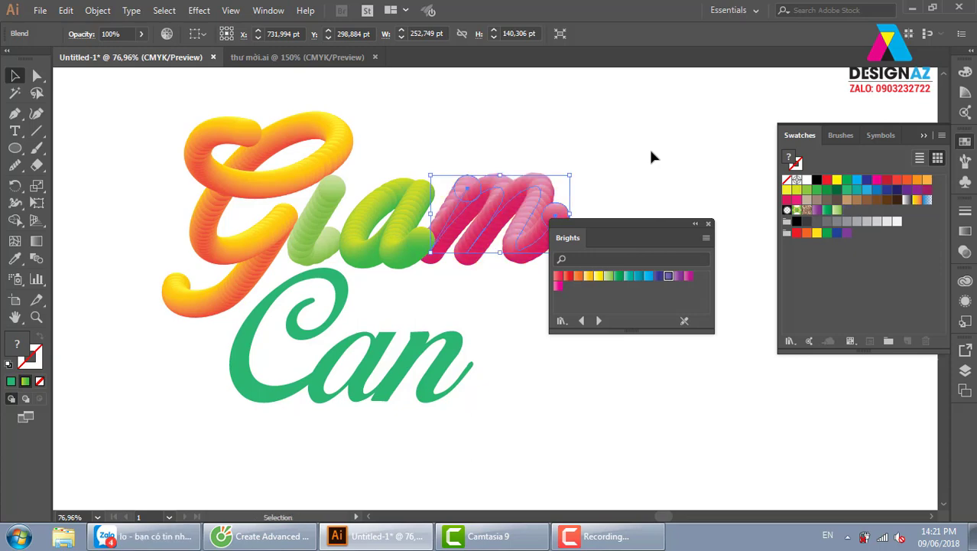
{"action": "left_click", "coordinate": [646, 158]}
Step: Close the Brights library and recolor the word Can crimson pink
{"action": "left_click", "coordinate": [709, 224]}
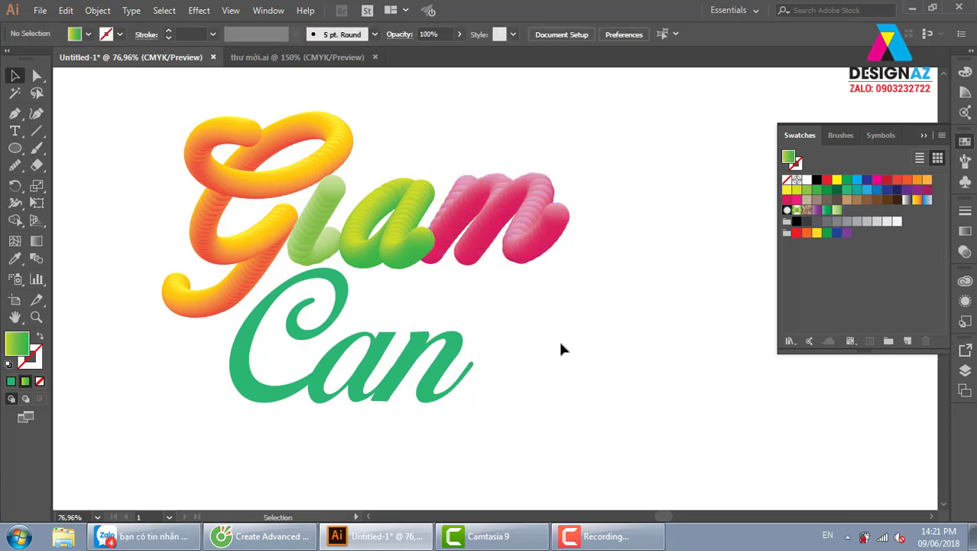
{"action": "left_click", "coordinate": [399, 387]}
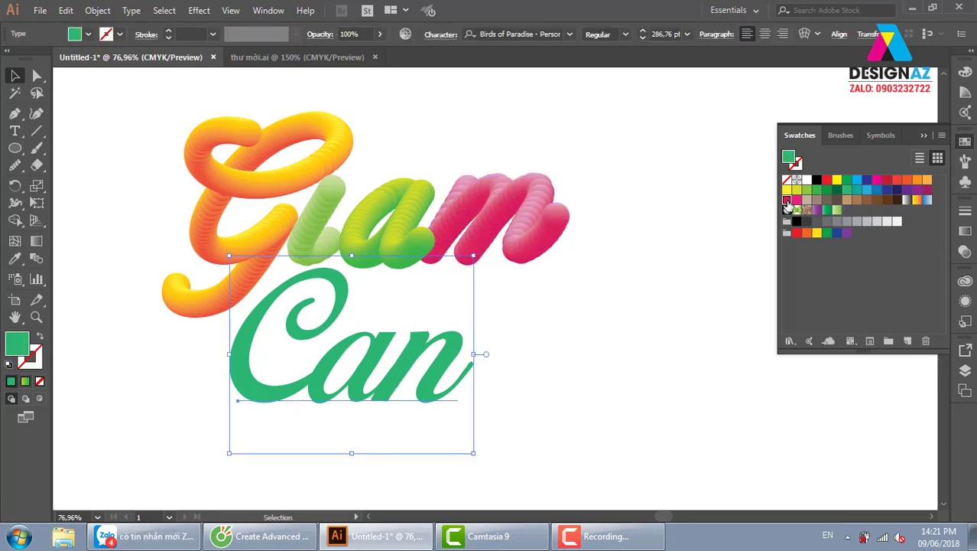
{"action": "left_click", "coordinate": [787, 199]}
{"action": "left_click", "coordinate": [628, 323]}
Step: Move Can up and right beneath the m, then zoom out around the lettering
{"action": "mouse_move", "coordinate": [427, 368]}
{"action": "left_mouse_down"}
{"action": "mouse_move", "coordinate": [463, 364]}
{"action": "mouse_move", "coordinate": [456, 367]}
{"action": "left_mouse_up"}
{"action": "left_click", "coordinate": [580, 320]}
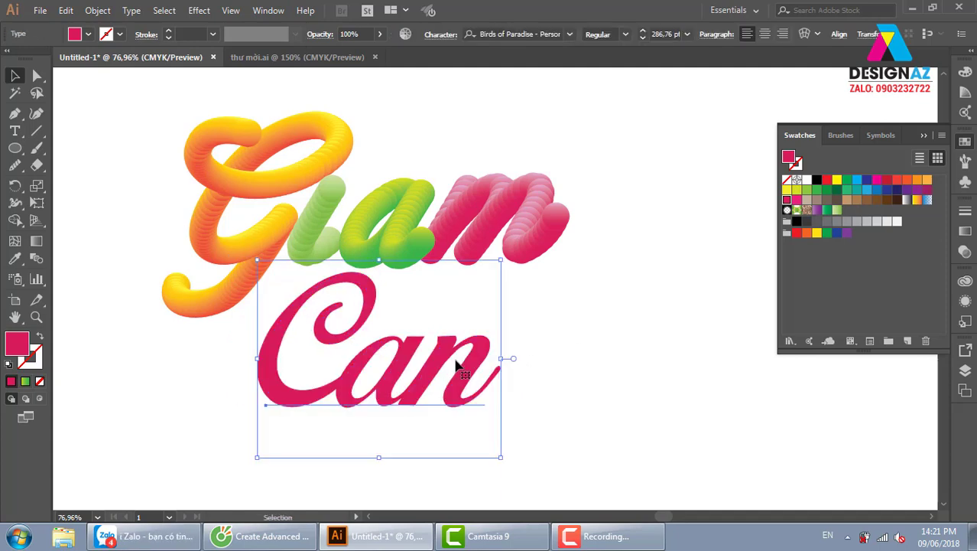
{"action": "mouse_move", "coordinate": [421, 377]}
{"action": "left_mouse_down"}
{"action": "mouse_move", "coordinate": [675, 323]}
{"action": "mouse_move", "coordinate": [665, 331]}
{"action": "left_mouse_up"}
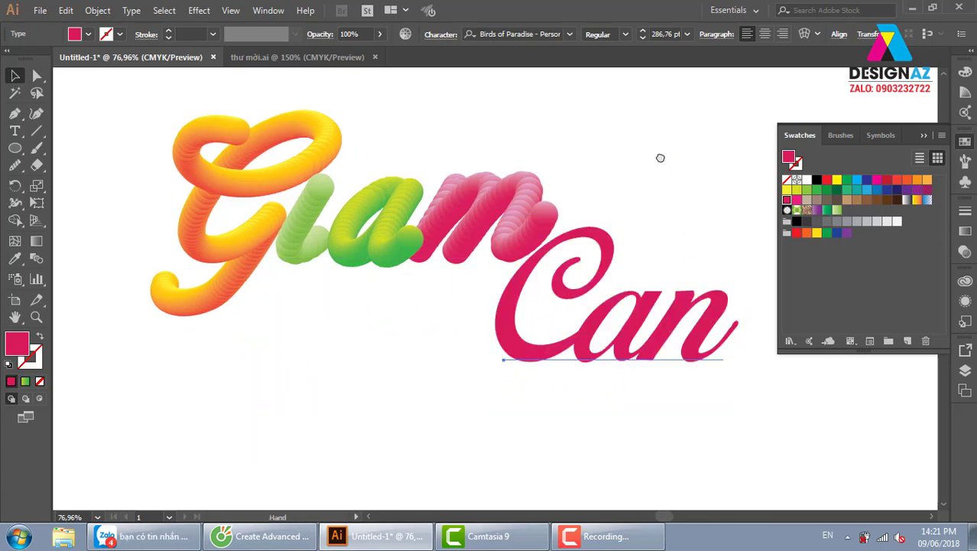
{"action": "key", "text": "ctrl+minus"}
{"action": "key", "text": "ctrl+minus"}
{"action": "key", "text": "ctrl+minus"}
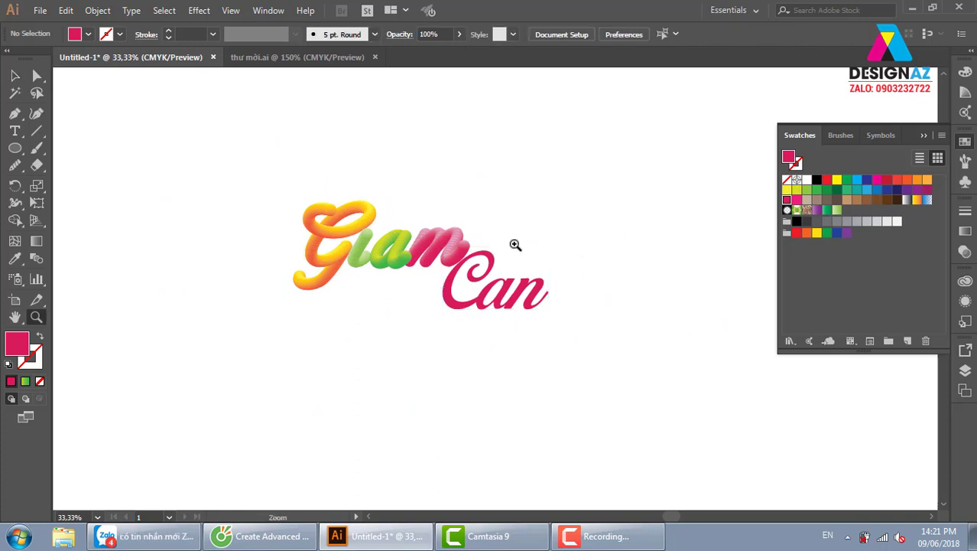
{"action": "left_click_drag", "start_coordinate": [257, 158], "coordinate": [678, 376]}
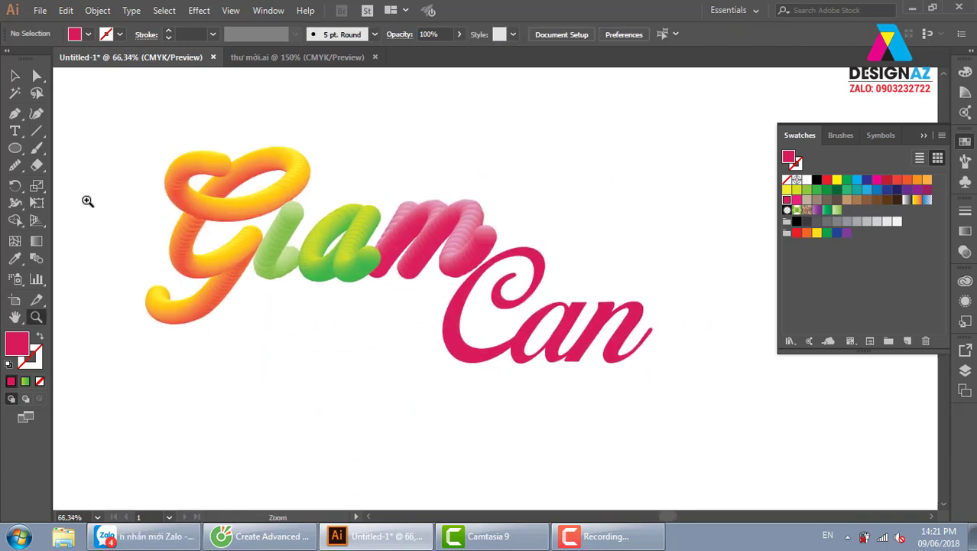
{"action": "mouse_move", "coordinate": [15, 148]}
{"action": "left_mouse_down"}
{"action": "mouse_move", "coordinate": [61, 148]}
{"action": "mouse_move", "coordinate": [726, 399]}
{"action": "left_mouse_up"}
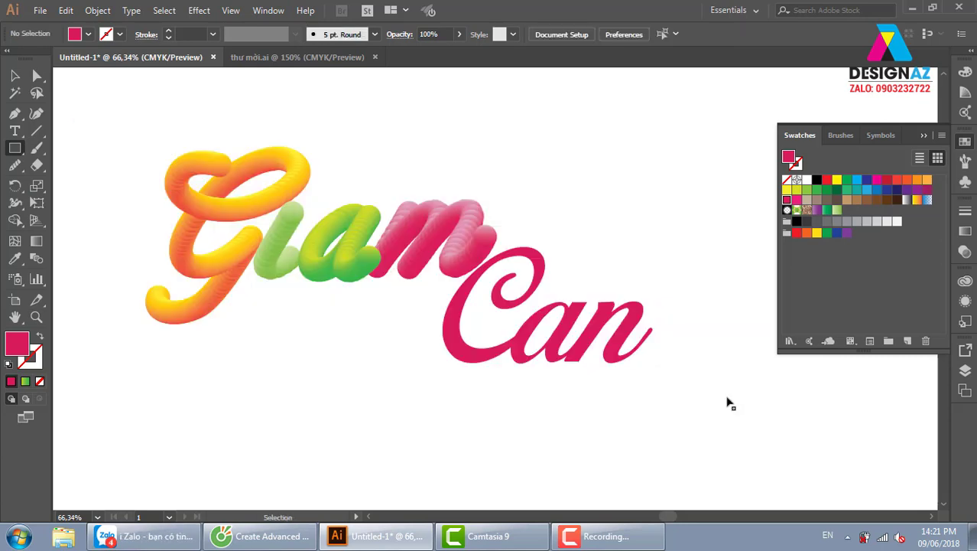
{"action": "key", "text": "ctrl+minus"}
{"action": "scroll", "coordinate": [672, 371], "scroll_direction": "down", "scroll_amount": 3}
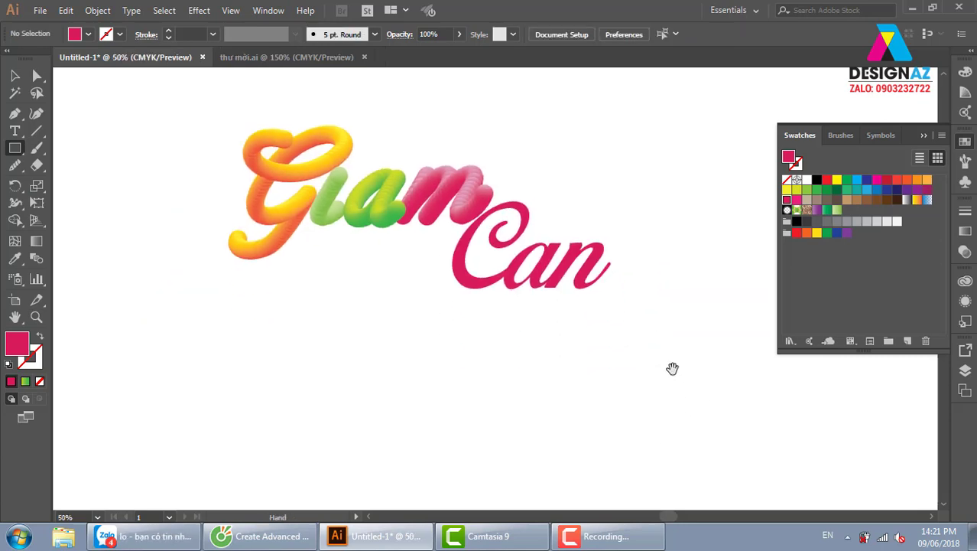
{"action": "key", "text": "ctrl+minus"}
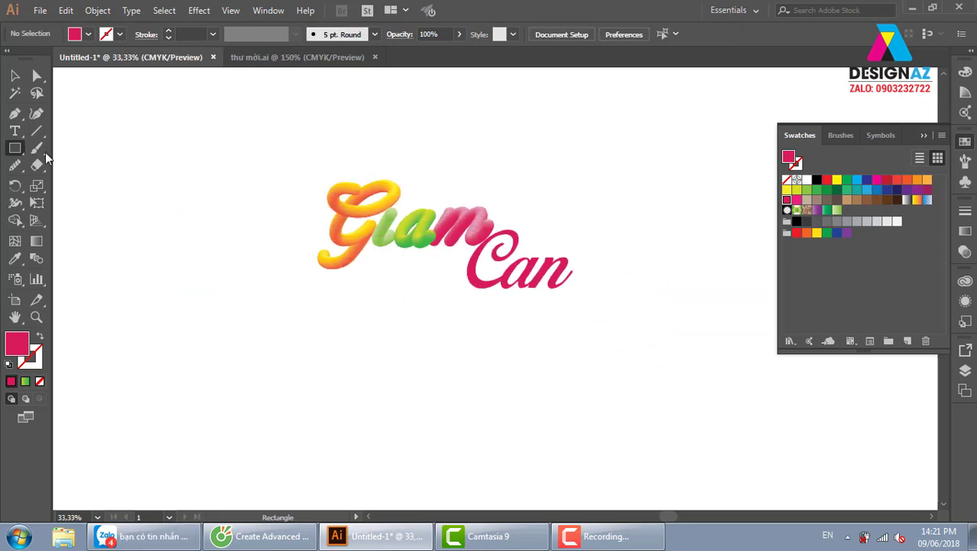
Step: Paint a long curved brush stroke across the lettering and select the path
{"action": "left_click", "coordinate": [37, 149]}
{"action": "left_click_drag", "start_coordinate": [180, 329], "coordinate": [719, 208]}
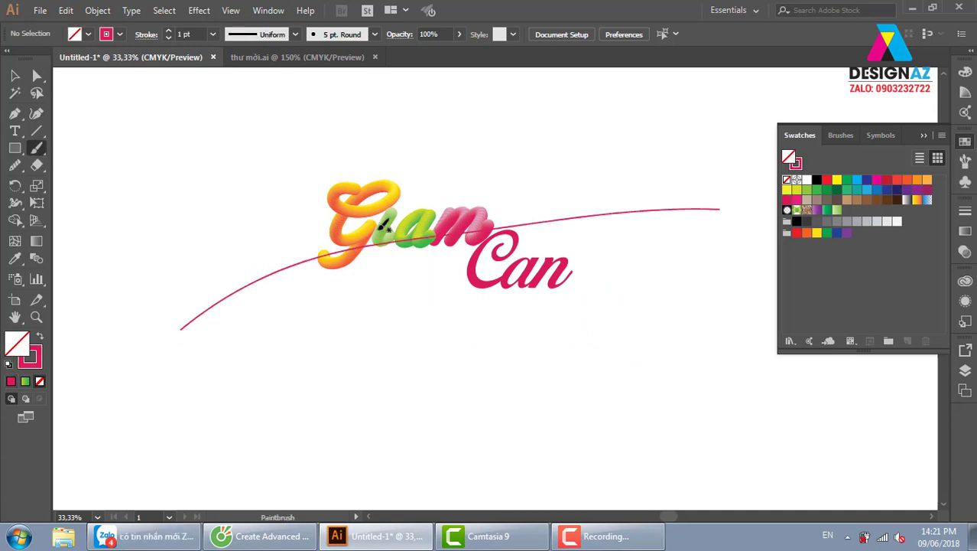
{"action": "left_click", "coordinate": [14, 75]}
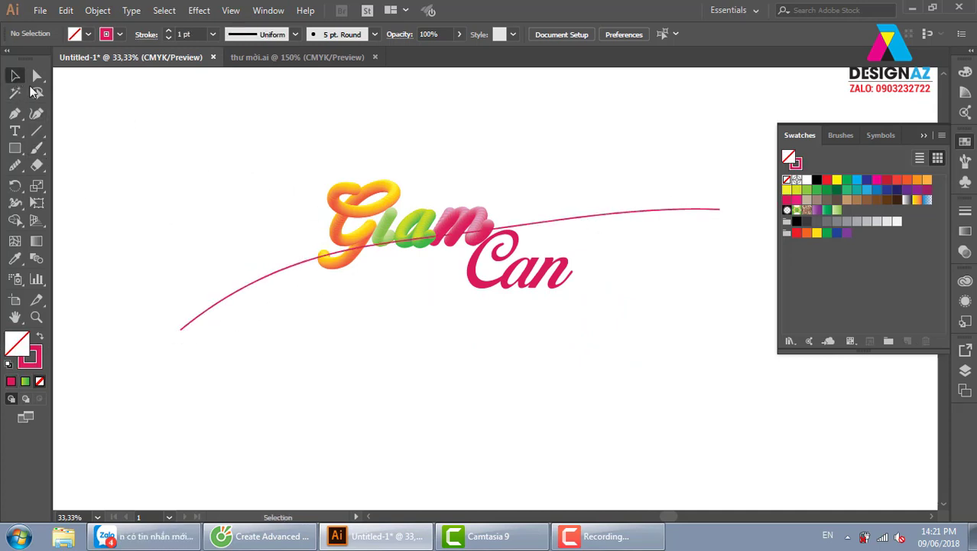
{"action": "left_click", "coordinate": [264, 281]}
Step: Apply an ink brush from the Artistic_Ink brush library to the path
{"action": "left_click", "coordinate": [840, 135]}
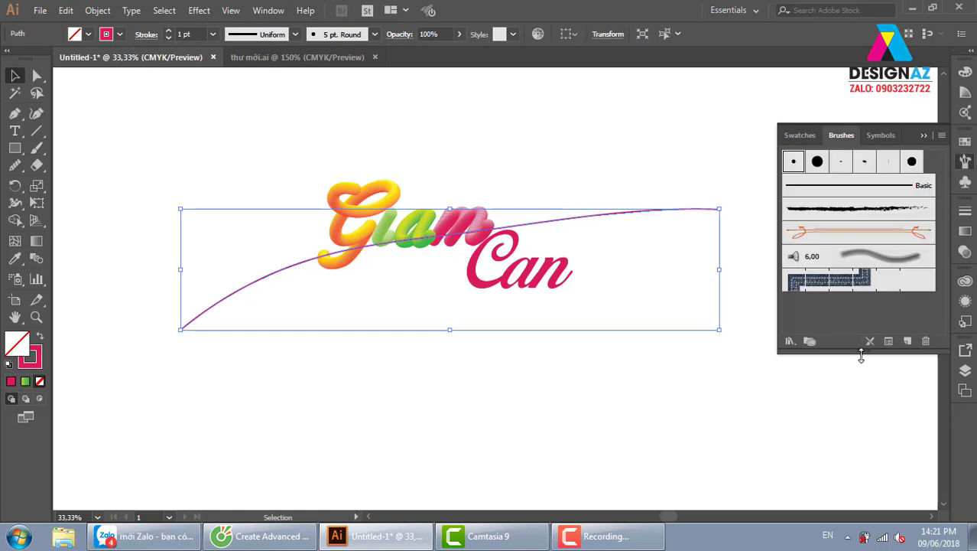
{"action": "left_click", "coordinate": [790, 341]}
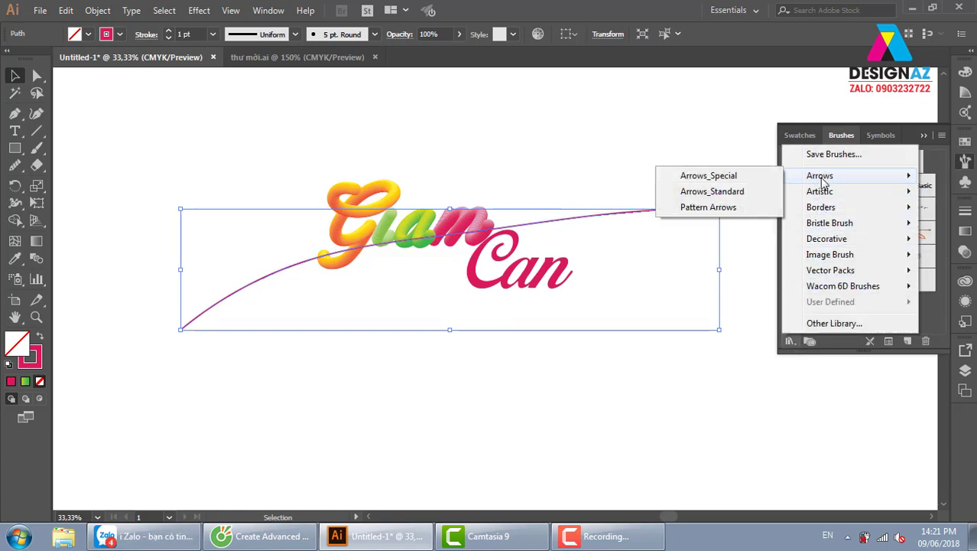
{"action": "left_click", "coordinate": [689, 173]}
{"action": "left_click", "coordinate": [456, 323]}
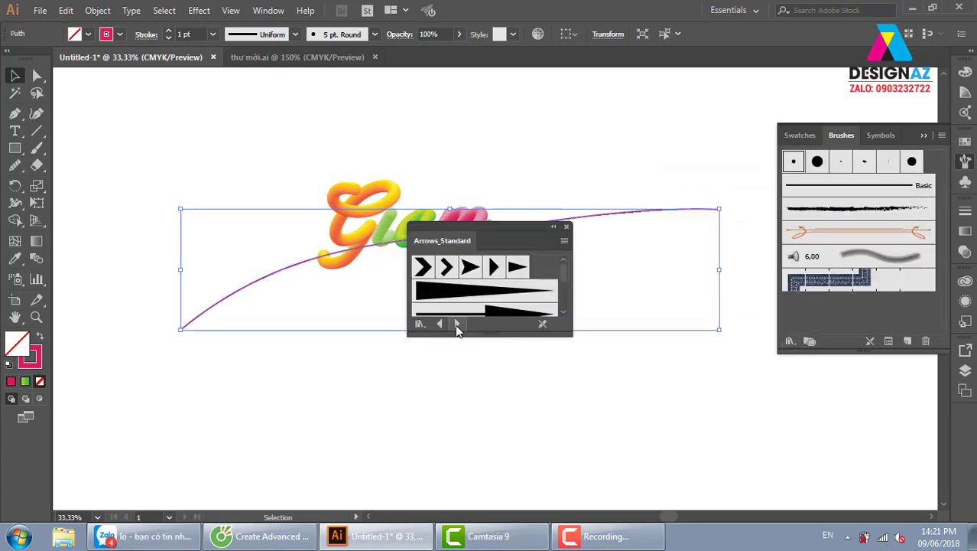
{"action": "left_click", "coordinate": [456, 323]}
{"action": "left_click", "coordinate": [457, 323]}
{"action": "left_click", "coordinate": [456, 323]}
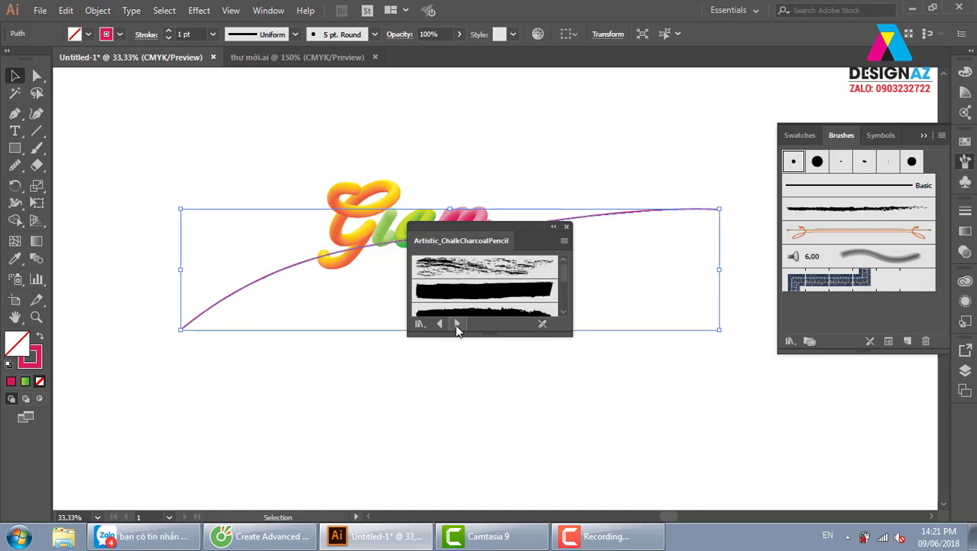
{"action": "left_click", "coordinate": [457, 324]}
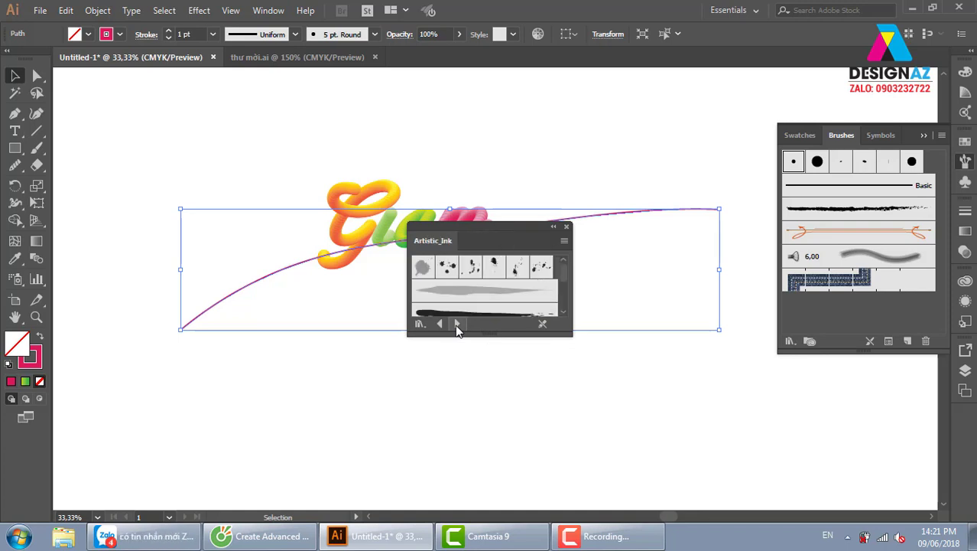
{"action": "left_click", "coordinate": [474, 312]}
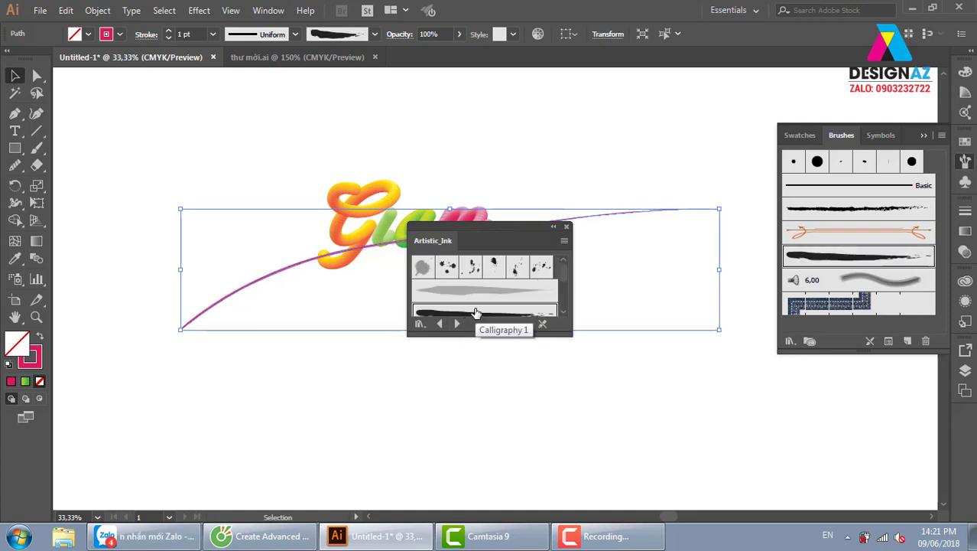
Step: Set the brush stroke weight to 40 pt and close the ink library
{"action": "left_click", "coordinate": [213, 34]}
{"action": "left_click", "coordinate": [232, 334]}
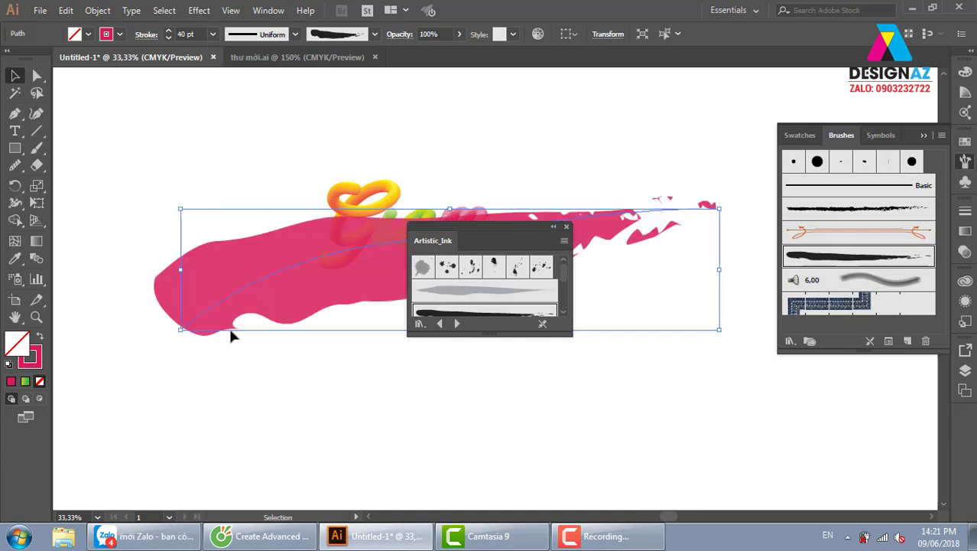
{"action": "left_click", "coordinate": [567, 226]}
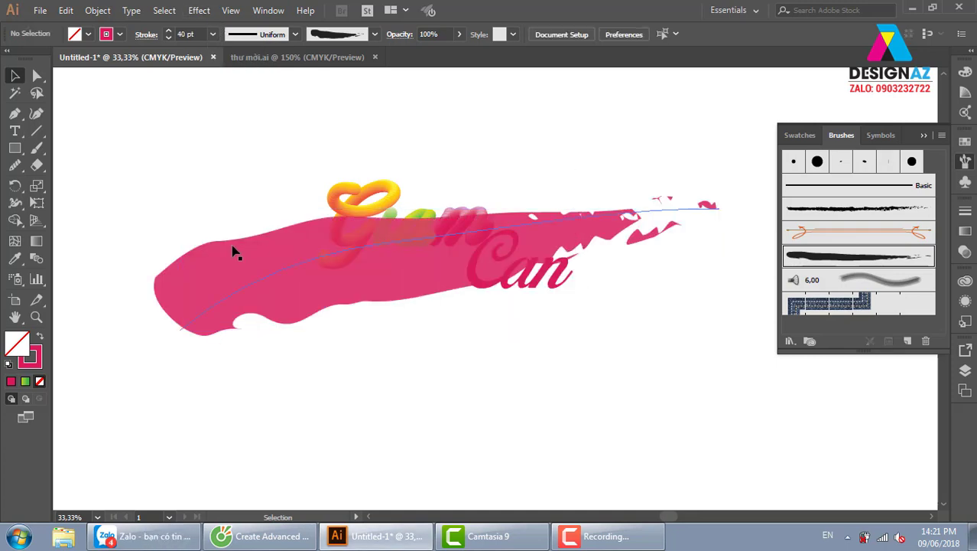
{"action": "left_click", "coordinate": [225, 278]}
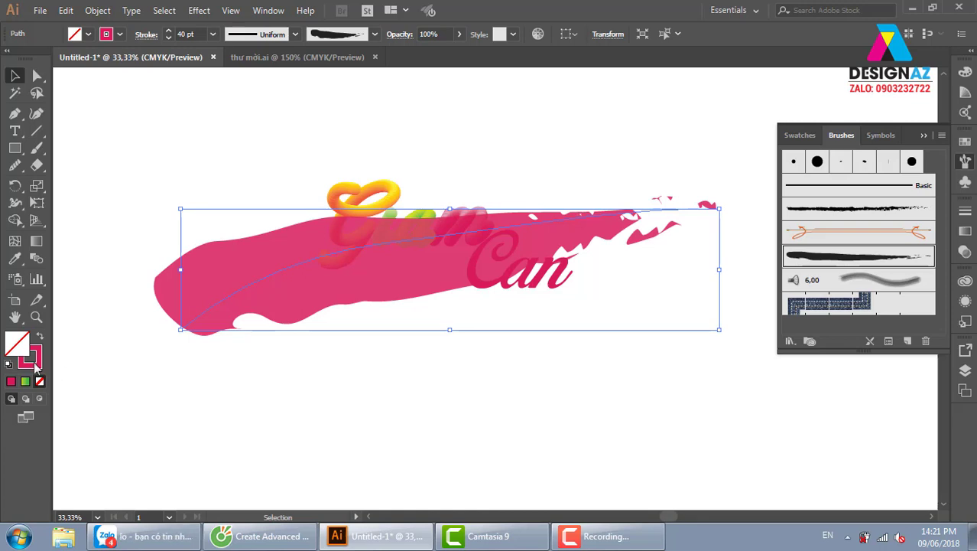
Step: Change the stroke color to light grey in the Color Picker
{"action": "double_click", "coordinate": [34, 364]}
{"action": "left_click", "coordinate": [283, 190]}
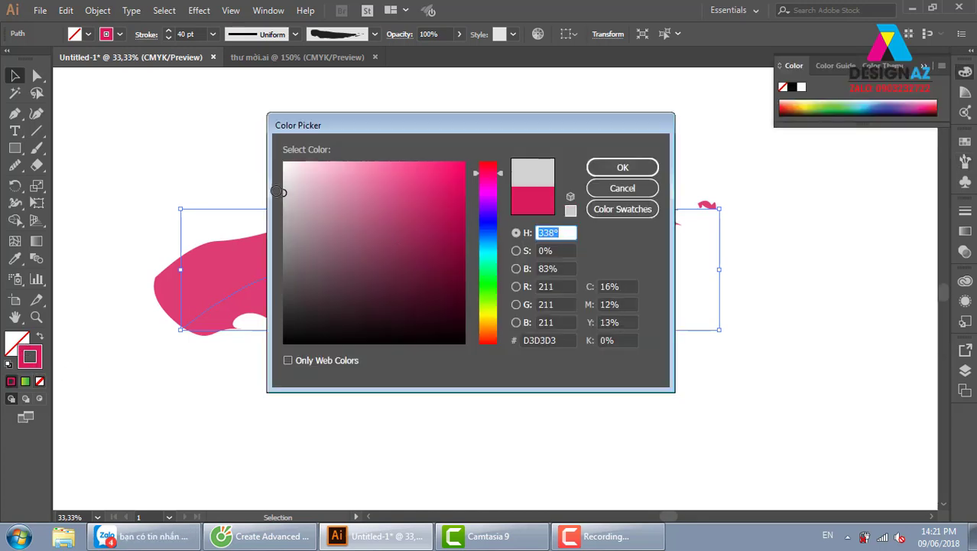
{"action": "left_click", "coordinate": [623, 167]}
{"action": "left_click", "coordinate": [443, 133]}
Step: Send the grey brush stroke behind the lettering and shift it further right
{"action": "left_click", "coordinate": [328, 288]}
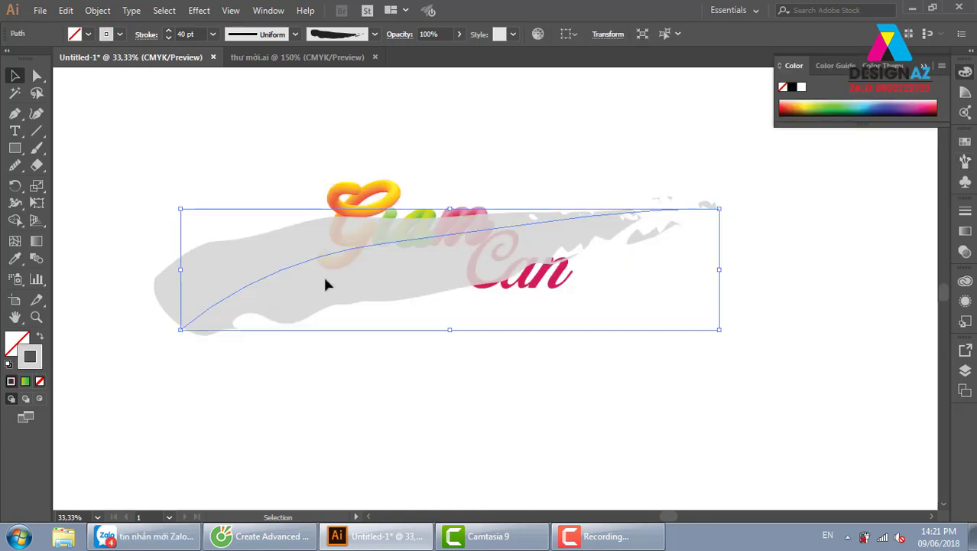
{"action": "key", "text": "ctrl+shift+bracketleft"}
{"action": "left_click", "coordinate": [501, 153]}
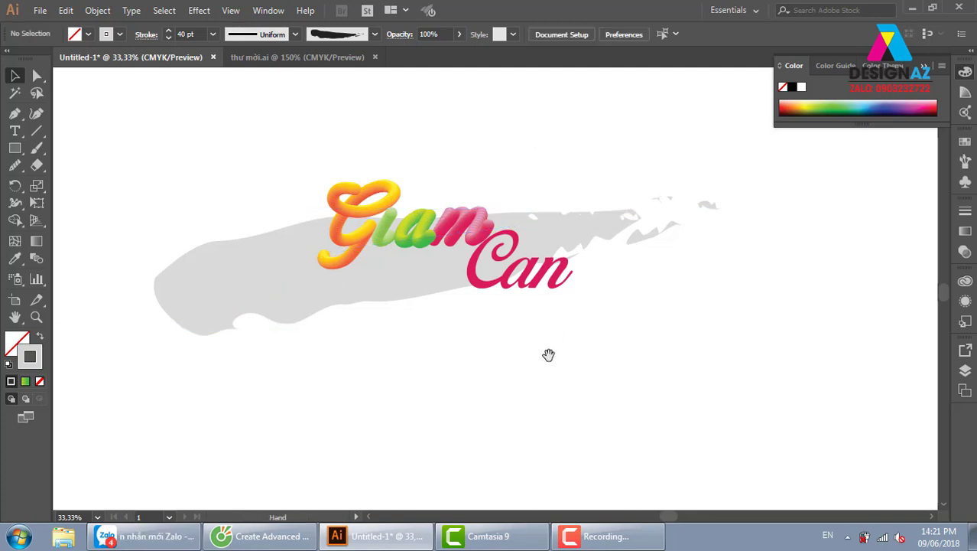
{"action": "scroll", "coordinate": [525, 331], "scroll_direction": "left", "scroll_amount": 3}
{"action": "left_click_drag", "start_coordinate": [394, 270], "coordinate": [461, 270]}
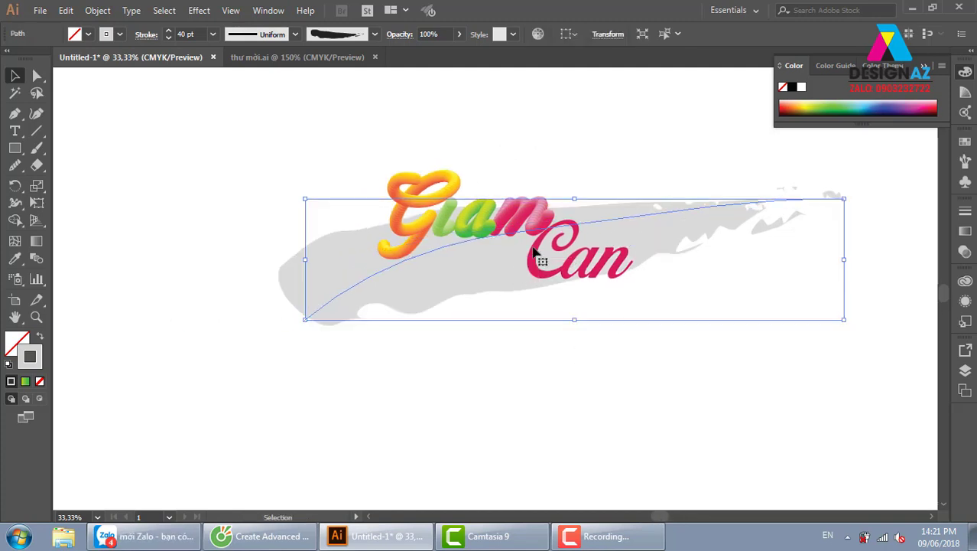
{"action": "left_click", "coordinate": [650, 130]}
Step: Zoom in on the lettering and select all the Giam letter blends
{"action": "key", "text": "z"}
{"action": "left_click_drag", "start_coordinate": [313, 146], "coordinate": [824, 372]}
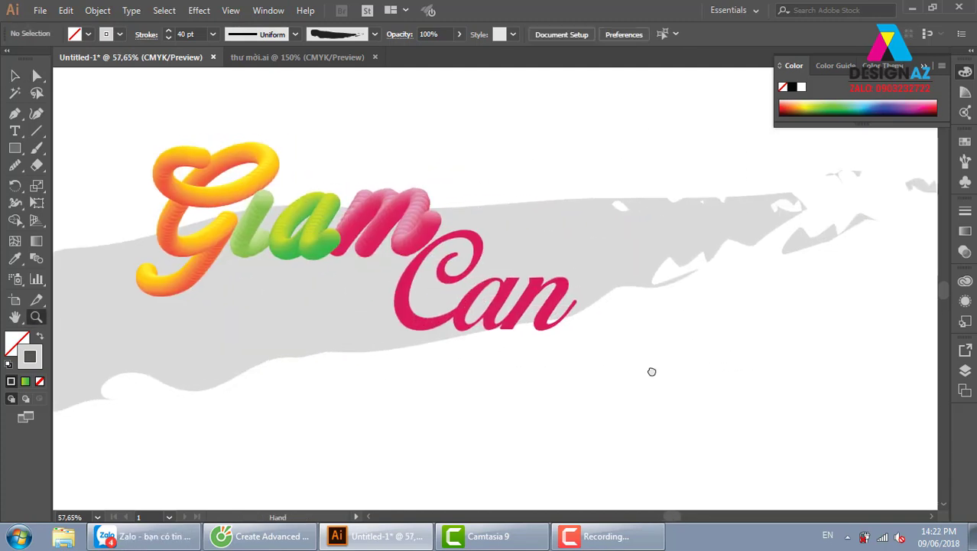
{"action": "left_click_drag", "start_coordinate": [652, 371], "coordinate": [694, 367]}
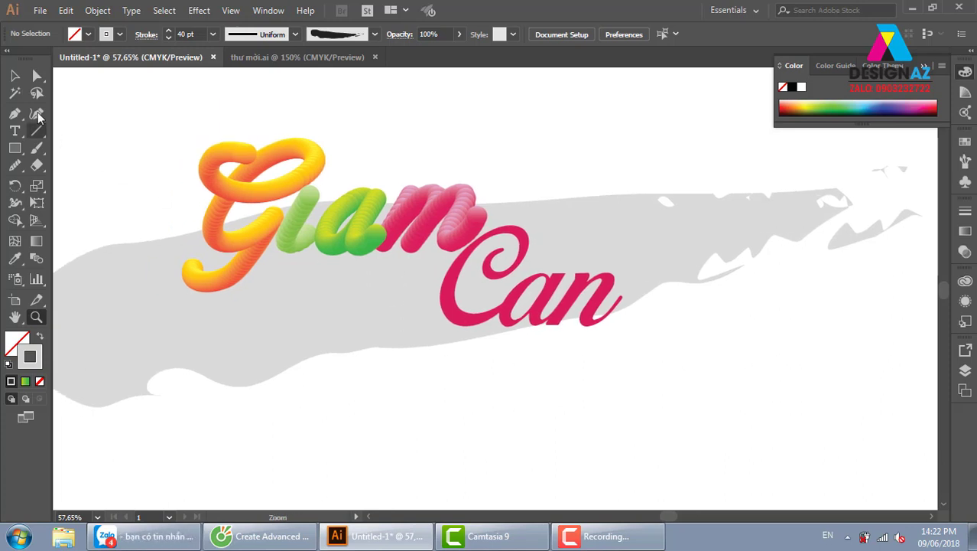
{"action": "left_click", "coordinate": [14, 75]}
{"action": "left_click", "coordinate": [362, 249]}
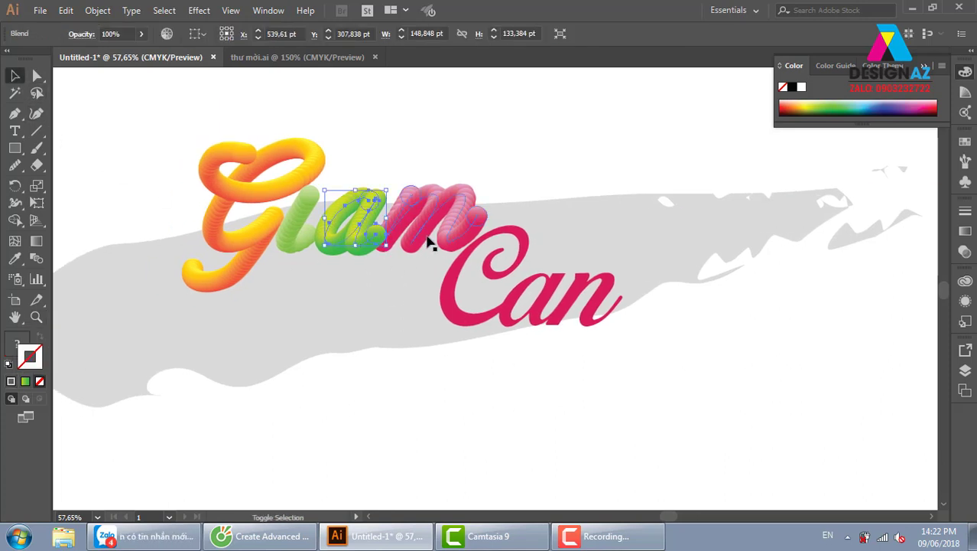
{"action": "left_click", "coordinate": [430, 241], "text": "shift"}
{"action": "left_click", "coordinate": [305, 245], "text": "shift"}
{"action": "left_click", "coordinate": [262, 247], "text": "shift"}
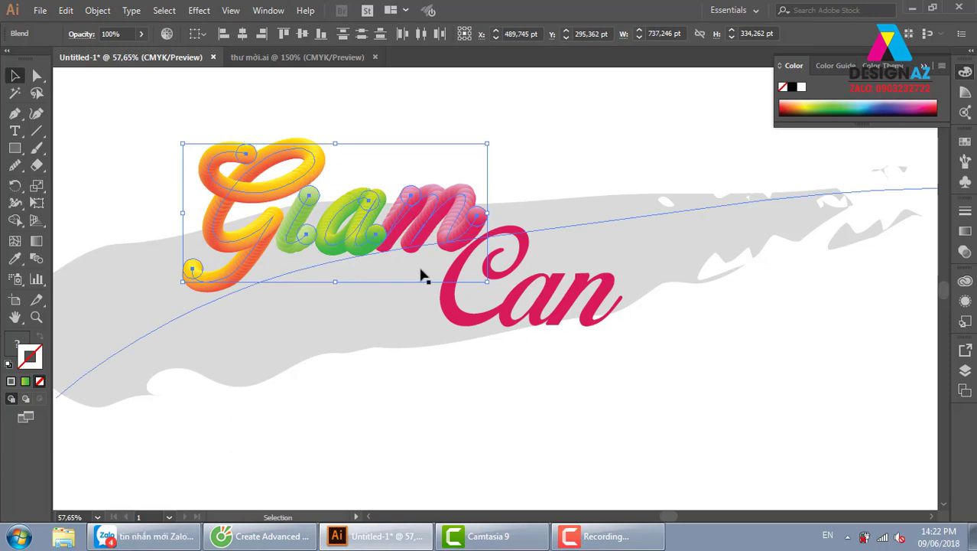
Step: Check the grey stroke selection, then zoom to frame the whole Giam Can artwork
{"action": "left_click_drag", "start_coordinate": [423, 275], "coordinate": [441, 322]}
{"action": "left_click", "coordinate": [698, 310]}
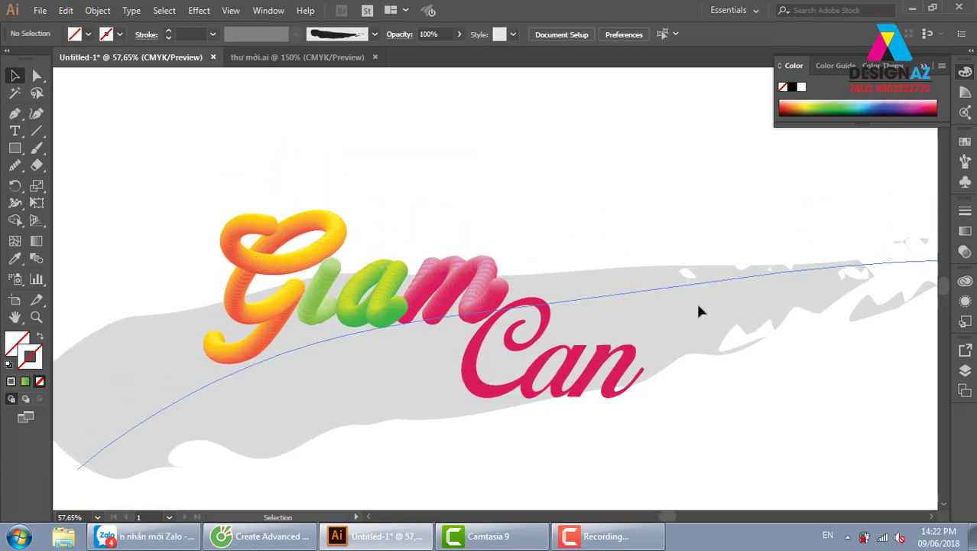
{"action": "left_click", "coordinate": [698, 310]}
{"action": "left_click", "coordinate": [599, 153]}
{"action": "key", "text": "ctrl+minus"}
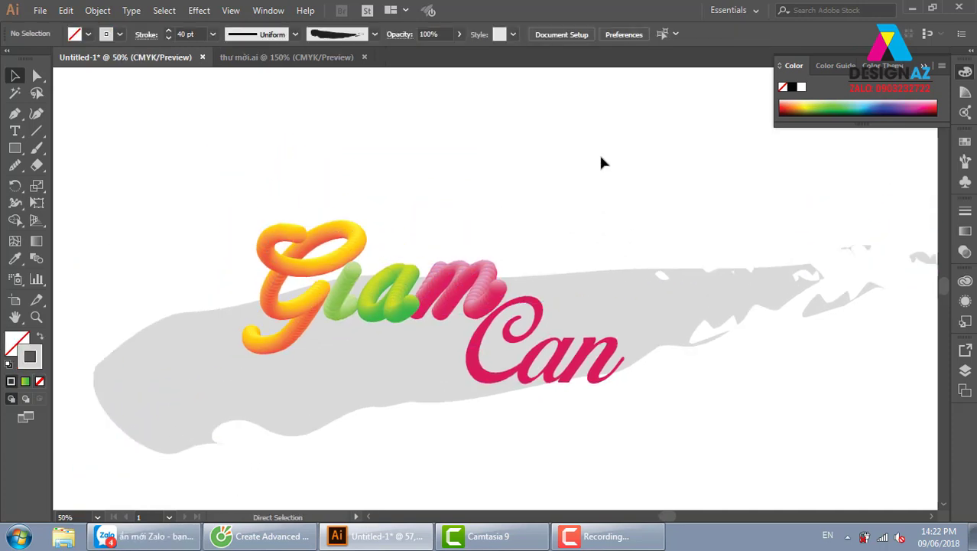
{"action": "key", "text": "ctrl+minus"}
{"action": "key", "text": "z"}
{"action": "mouse_move", "coordinate": [261, 191]}
{"action": "left_mouse_down"}
{"action": "mouse_move", "coordinate": [680, 394]}
{"action": "mouse_move", "coordinate": [670, 388]}
{"action": "left_mouse_up"}
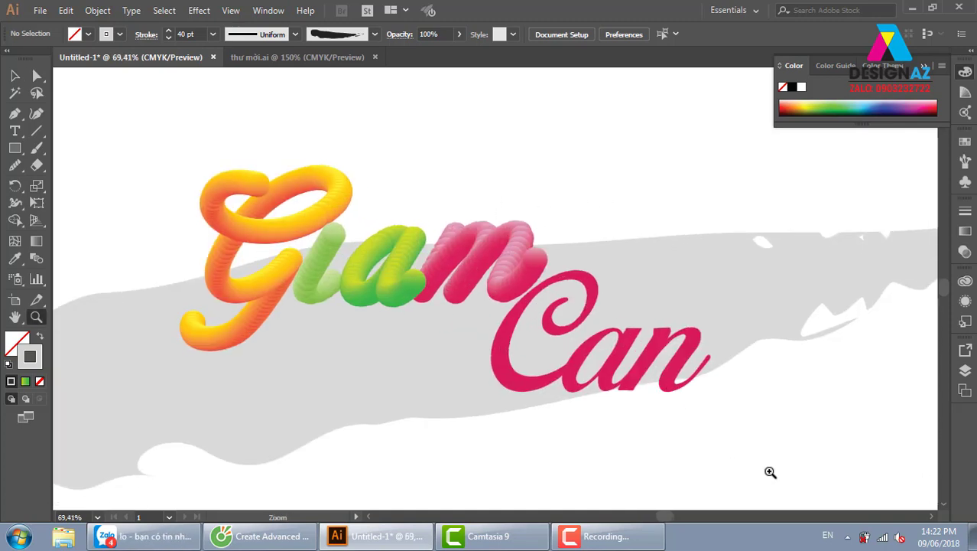